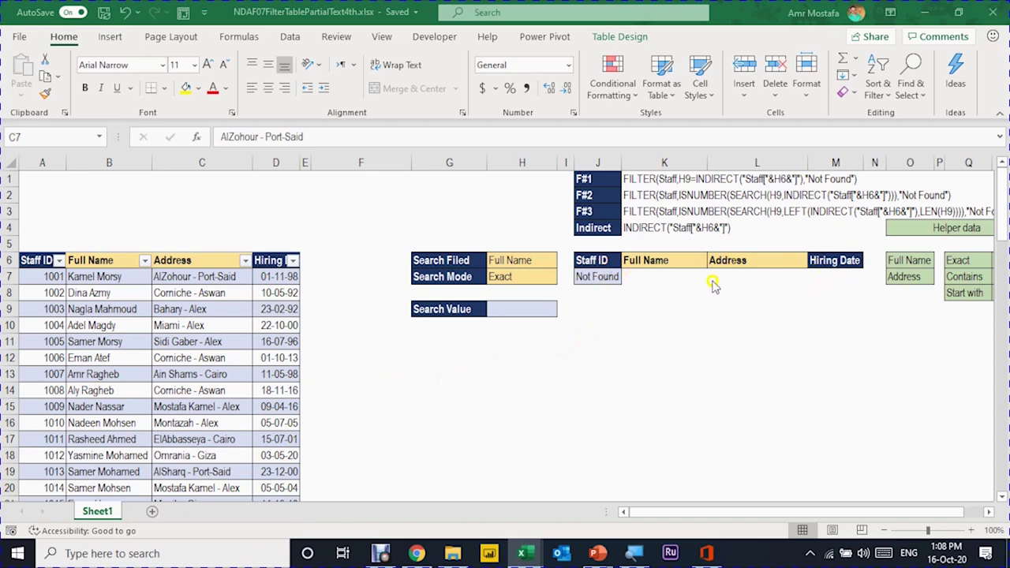
Step: Review the Search Field and Search Mode lists, leaving Full Name and Exact unchanged
{"action": "left_click", "coordinate": [505, 308]}
{"action": "left_click", "coordinate": [525, 312]}
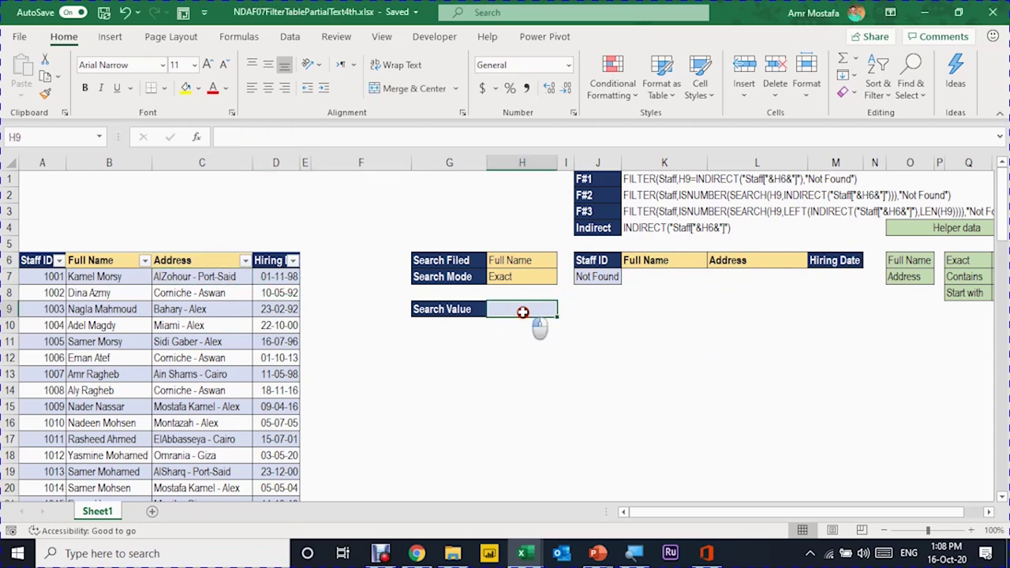
{"action": "left_click", "coordinate": [516, 260]}
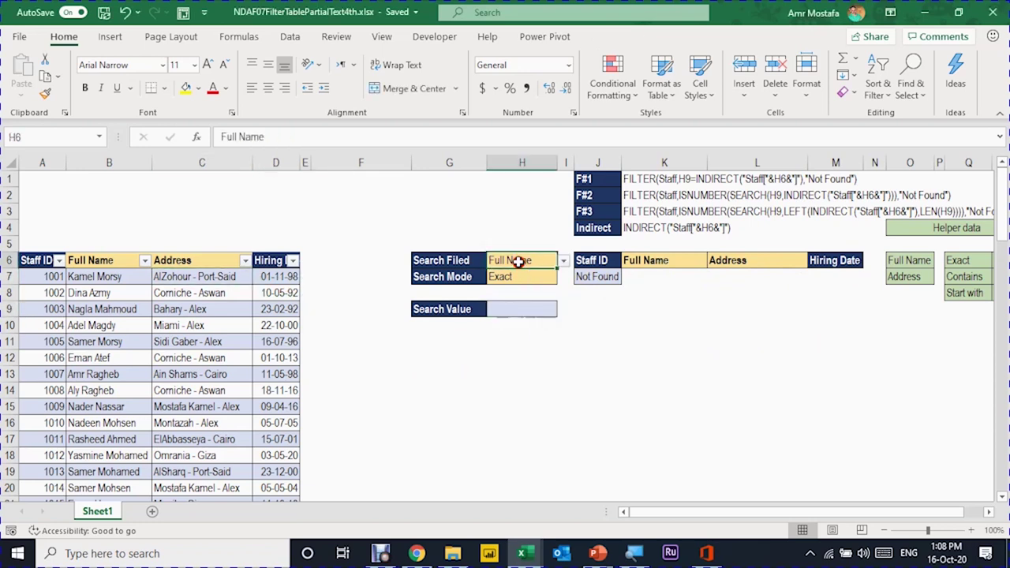
{"action": "left_click", "coordinate": [563, 261]}
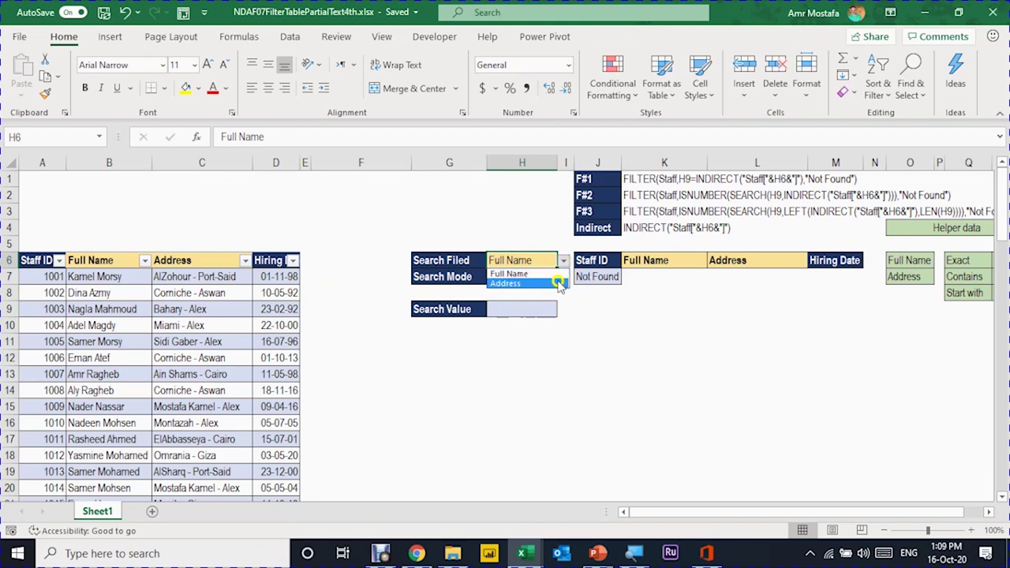
{"action": "left_click", "coordinate": [566, 260]}
{"action": "left_click", "coordinate": [535, 275]}
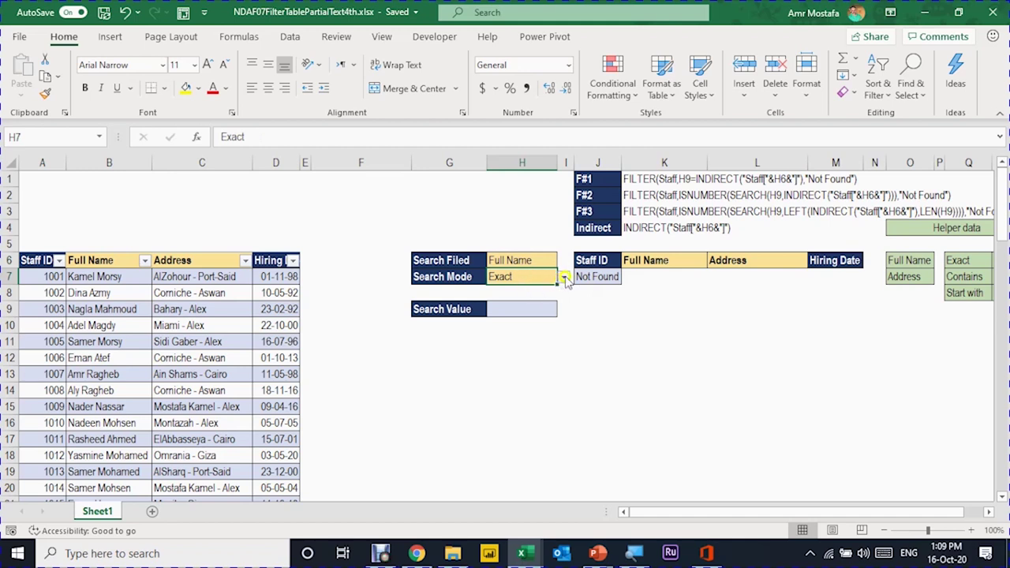
{"action": "left_click", "coordinate": [565, 277]}
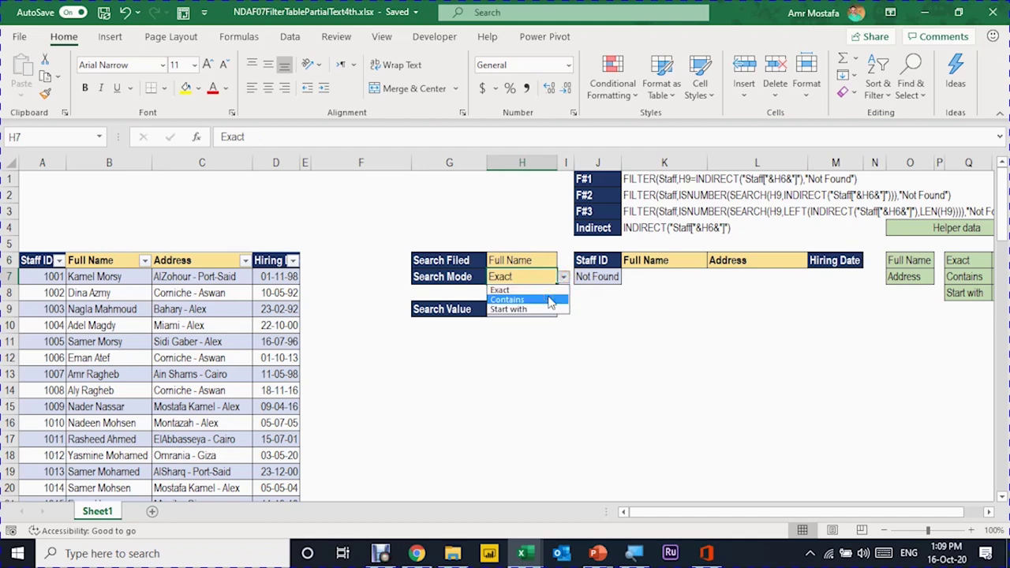
{"action": "left_click", "coordinate": [541, 314]}
{"action": "left_click", "coordinate": [538, 293]}
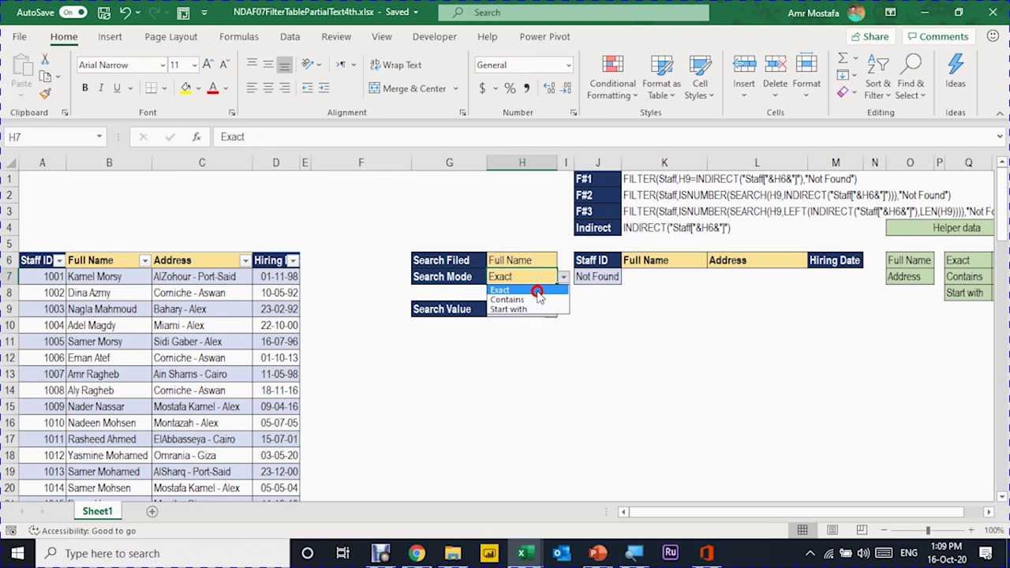
{"action": "left_click", "coordinate": [532, 308]}
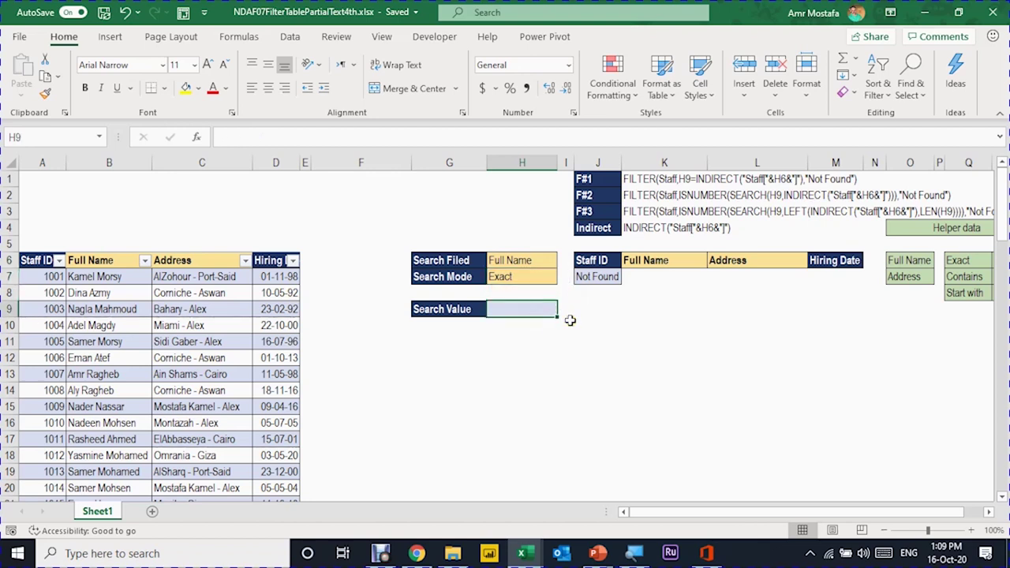
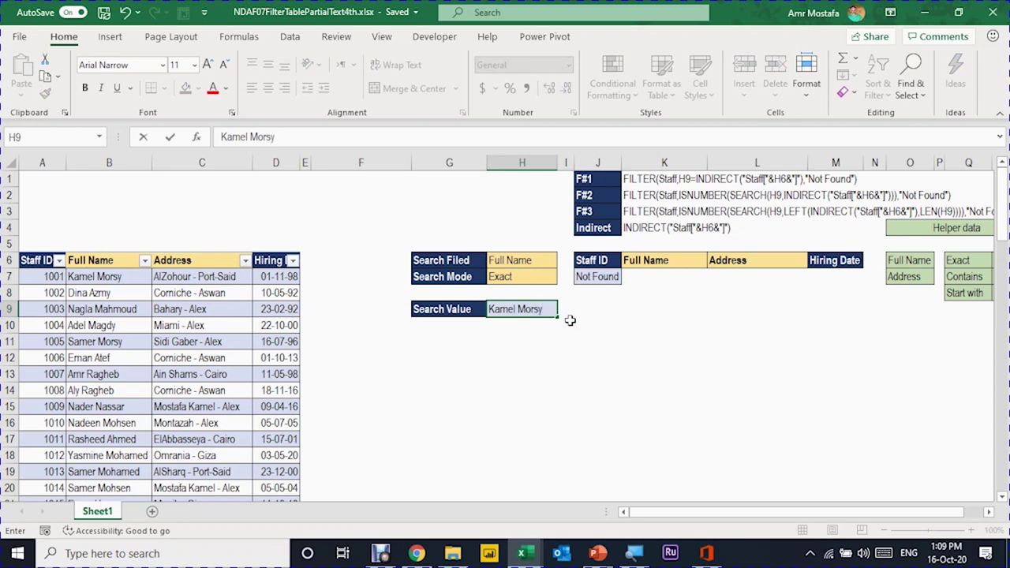
Step: Enter a staff member's full name as the search value and check the returned ID 1001 row
{"action": "key", "text": "Return"}
{"action": "key", "text": "Up"}
{"action": "key", "text": "Up"}
{"action": "key", "text": "Up"}
{"action": "key", "text": "Right"}
{"action": "key", "text": "Right"}
{"action": "key", "text": "Right"}
{"action": "key", "text": "Right"}
{"action": "key", "text": "Right"}
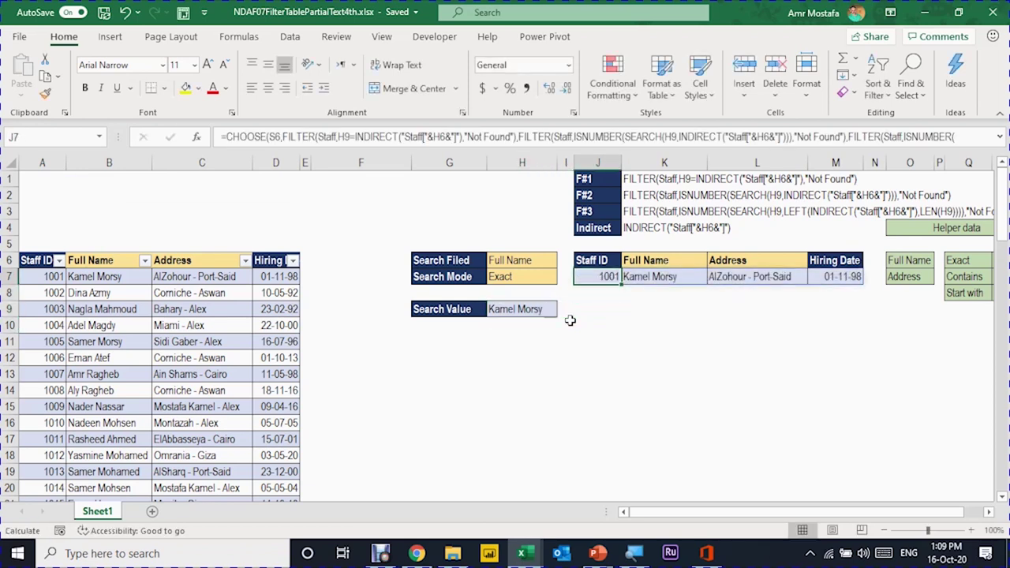
{"action": "key", "text": "Left"}
{"action": "key", "text": "Left"}
{"action": "key", "text": "Left"}
{"action": "key", "text": "Left"}
{"action": "key", "text": "Left"}
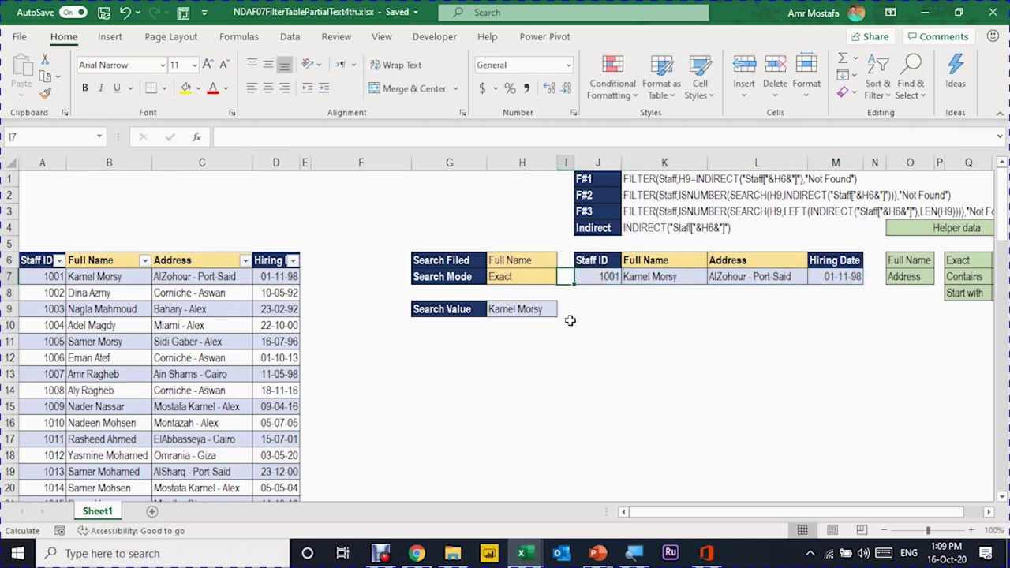
Step: Switch the search mode to Contains, search for a first name, and review the matching rows
{"action": "key", "text": "alt+Down"}
{"action": "key", "text": "Down"}
{"action": "key", "text": "Return"}
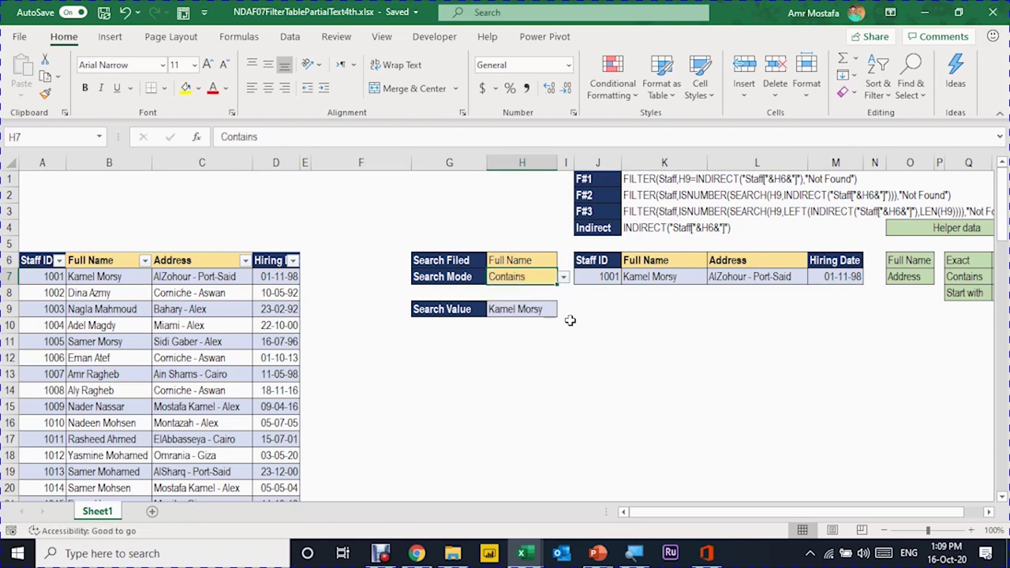
{"action": "key", "text": "Return"}
{"action": "key", "text": "Down"}
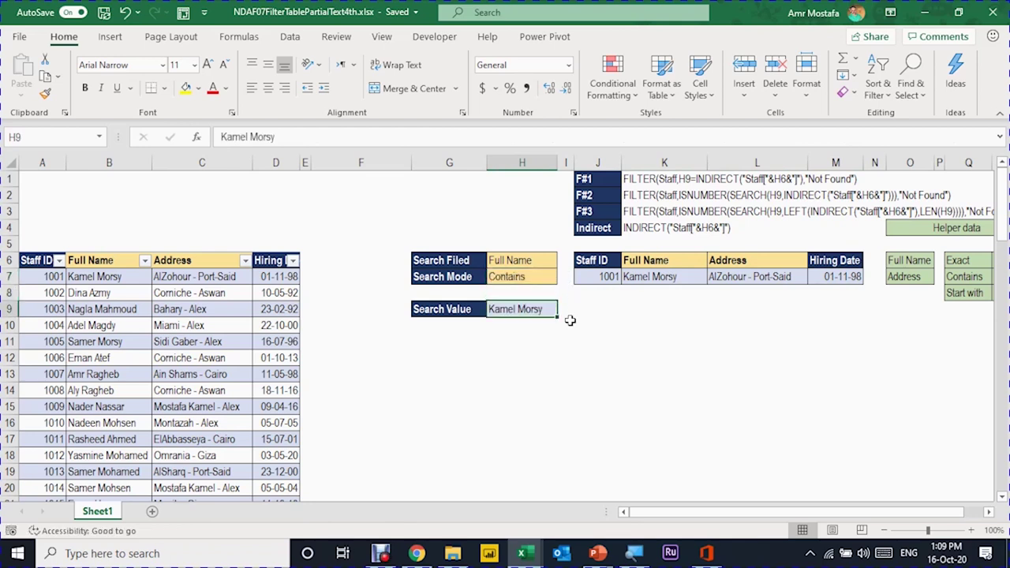
{"action": "type", "text": "Amr"}
{"action": "key", "text": "Return"}
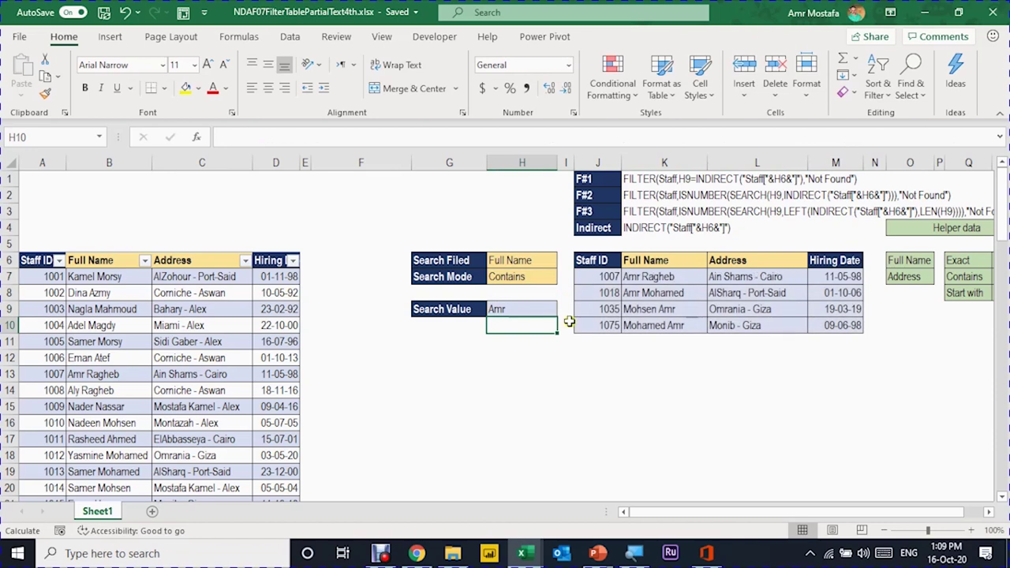
{"action": "key", "text": "Right"}
{"action": "key", "text": "Right"}
{"action": "key", "text": "Right"}
{"action": "key", "text": "Up"}
{"action": "key", "text": "Up"}
{"action": "key", "text": "Up"}
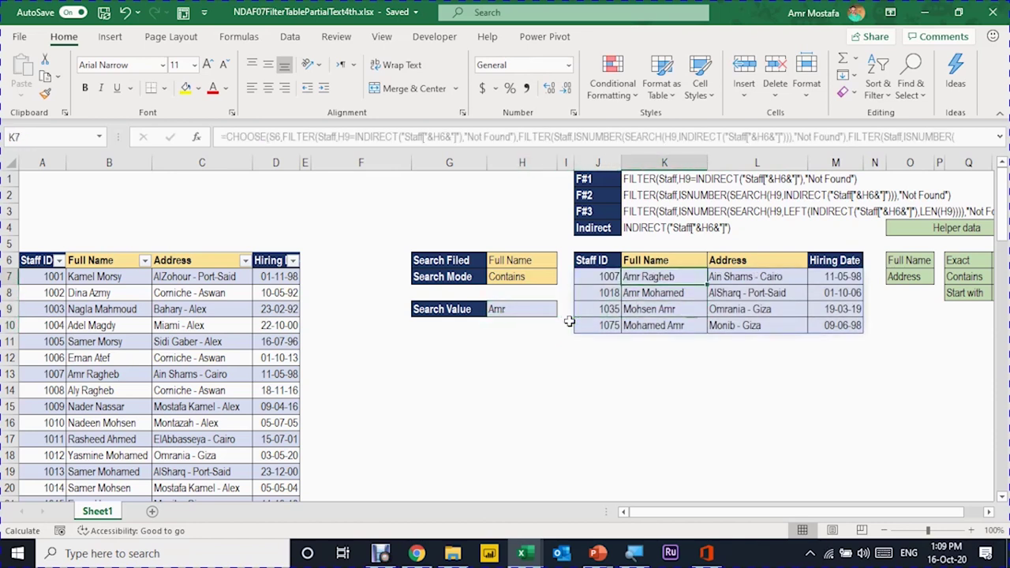
{"action": "key", "text": "Down"}
{"action": "key", "text": "Down"}
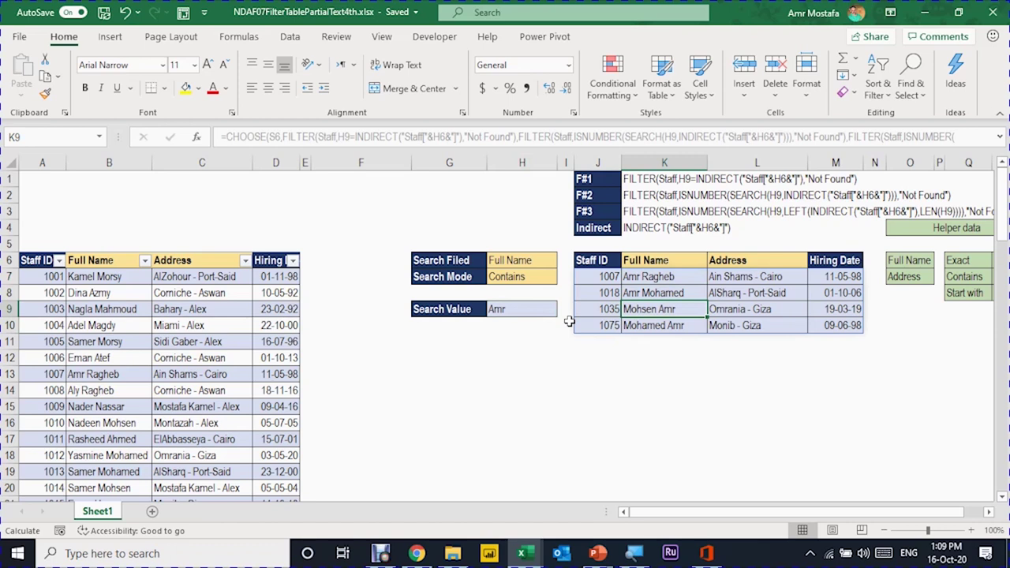
{"action": "key", "text": "Left"}
{"action": "key", "text": "Left"}
{"action": "key", "text": "Left"}
{"action": "key", "text": "Up"}
{"action": "key", "text": "Up"}
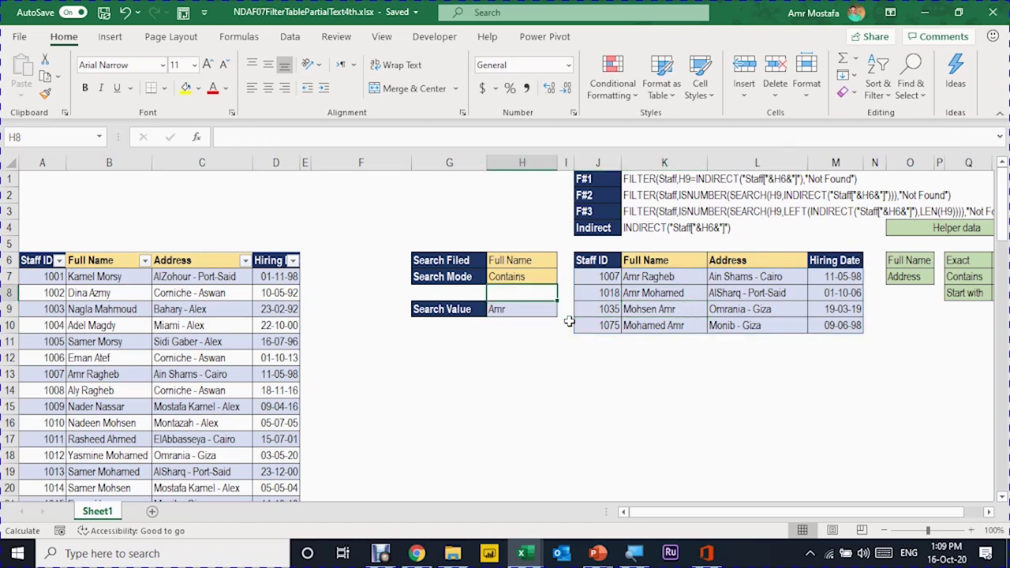
Step: Change the search mode to Start with, narrowing results to IDs 1007 and 1018
{"action": "key", "text": "alt+Down"}
{"action": "key", "text": "Down"}
{"action": "key", "text": "Return"}
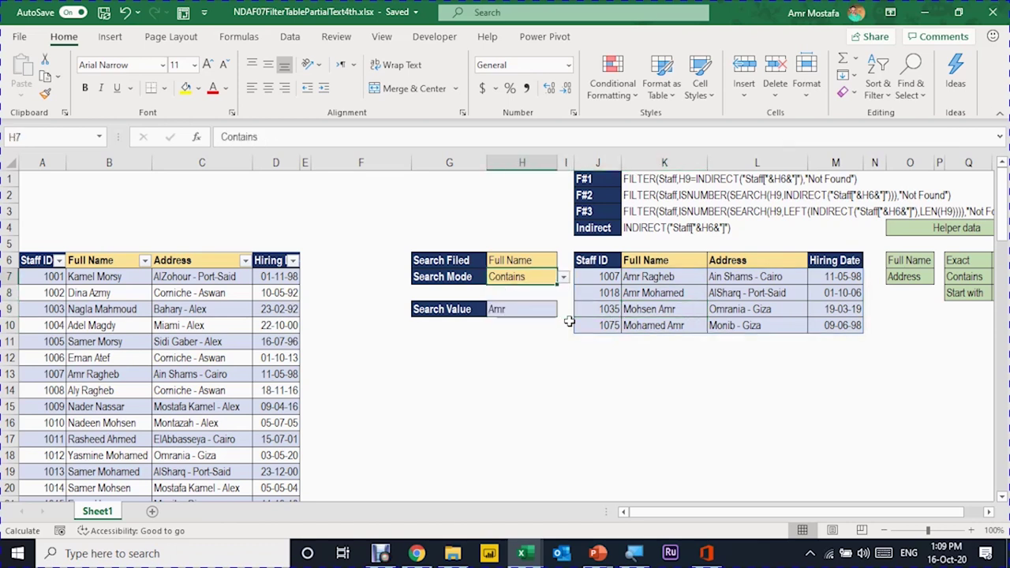
{"action": "key", "text": "Down"}
{"action": "key", "text": "Down"}
{"action": "key", "text": "Up"}
{"action": "key", "text": "Up"}
{"action": "key", "text": "Right"}
{"action": "key", "text": "Right"}
{"action": "key", "text": "Right"}
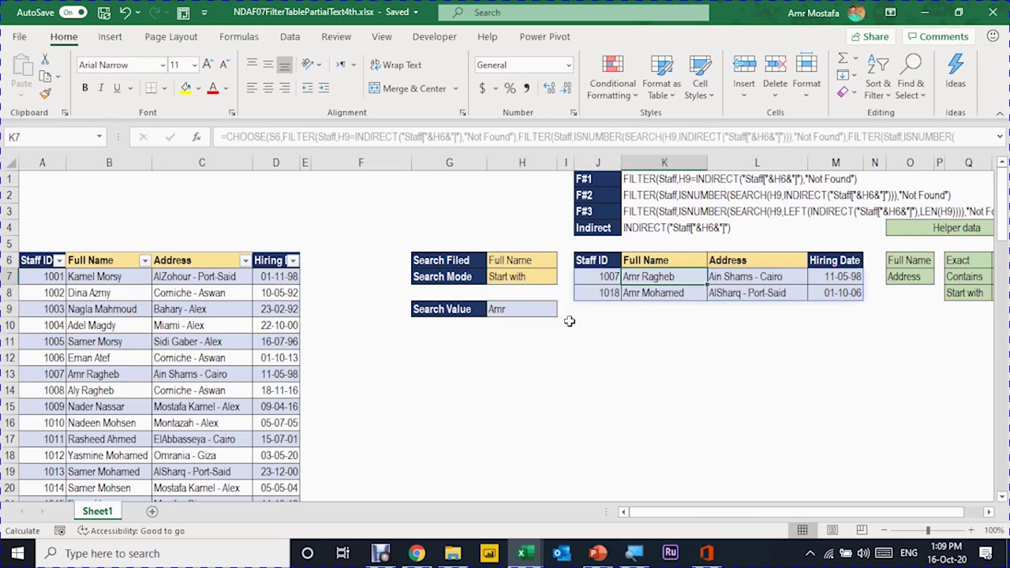
{"action": "key", "text": "Down"}
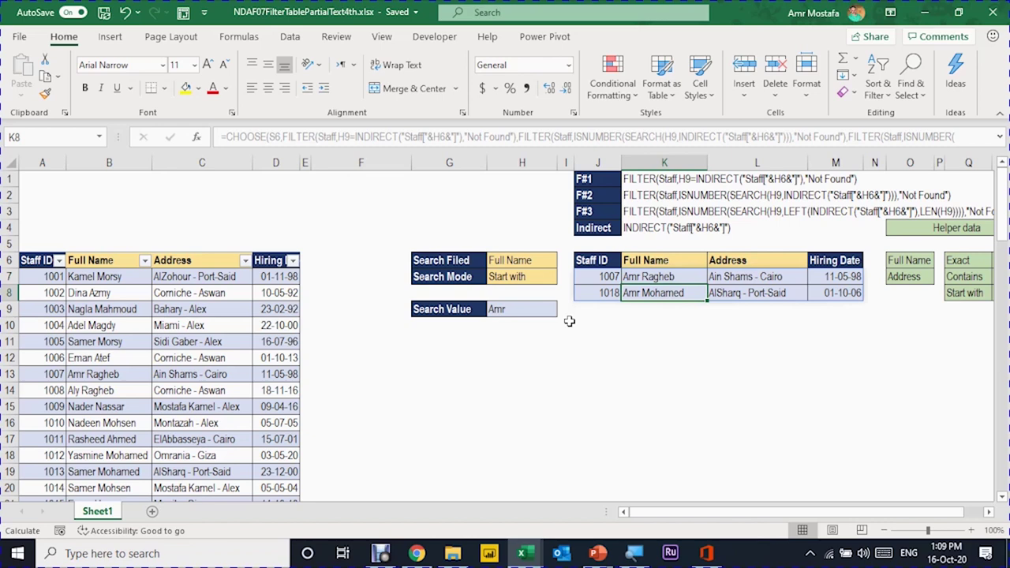
{"action": "key", "text": "Left"}
{"action": "key", "text": "Left"}
{"action": "key", "text": "Left"}
{"action": "key", "text": "Up"}
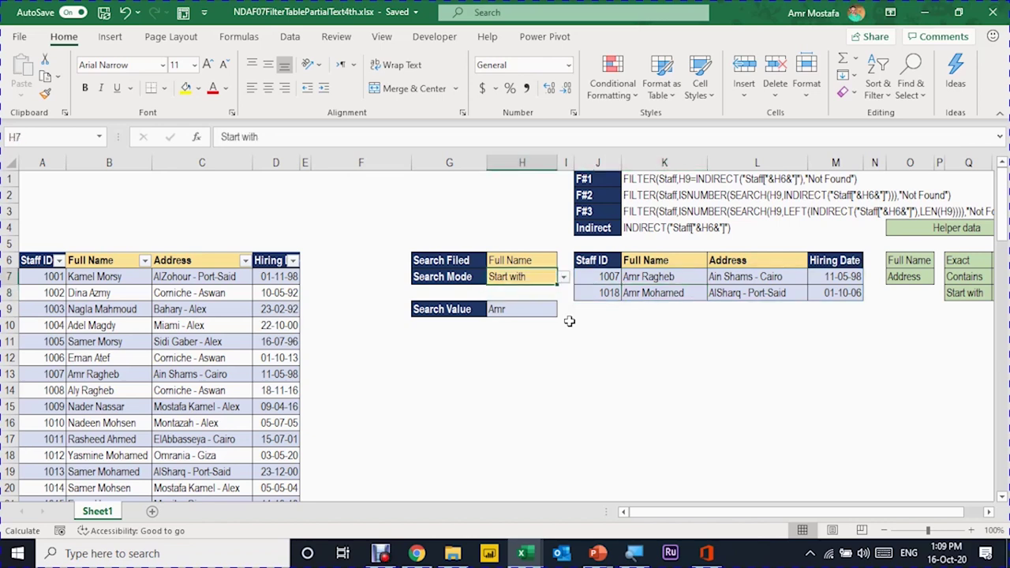
{"action": "key", "text": "Up"}
{"action": "key", "text": "alt+Down"}
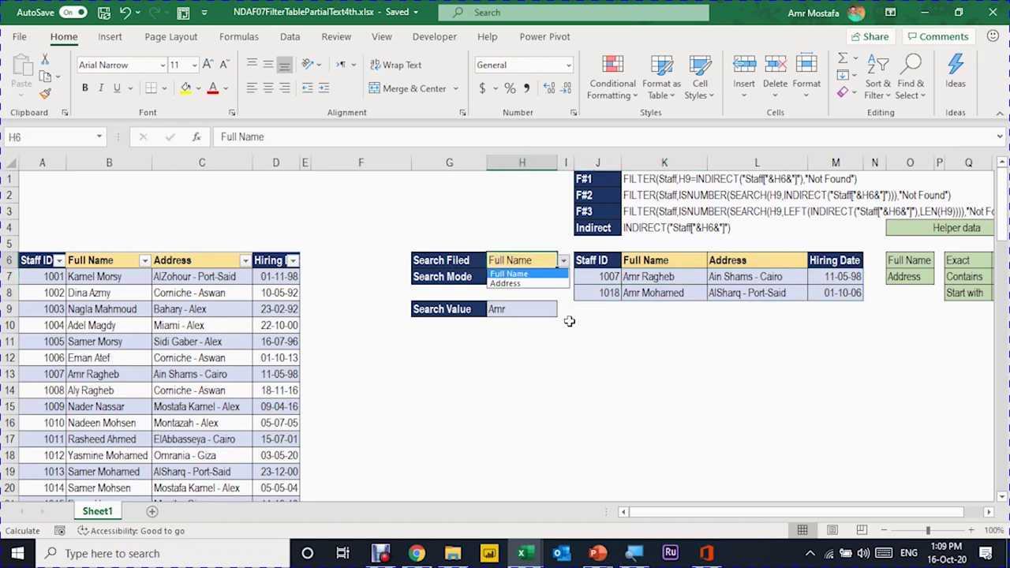
Step: Switch the search field to Address and keep Exact as the search mode
{"action": "key", "text": "Down"}
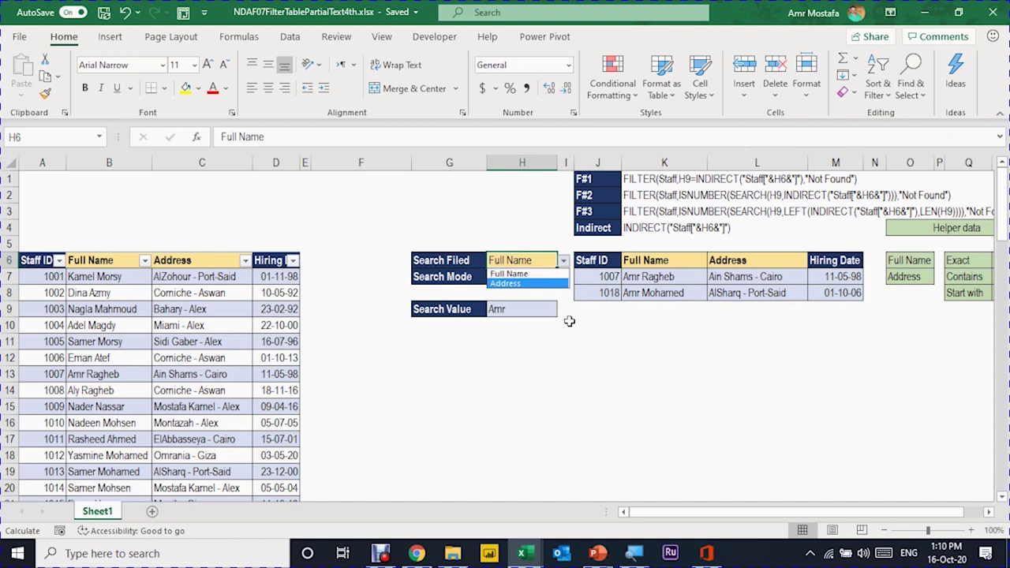
{"action": "key", "text": "Return"}
{"action": "key", "text": "Down"}
{"action": "key", "text": "Down"}
{"action": "key", "text": "Right"}
{"action": "key", "text": "Up"}
{"action": "key", "text": "Right"}
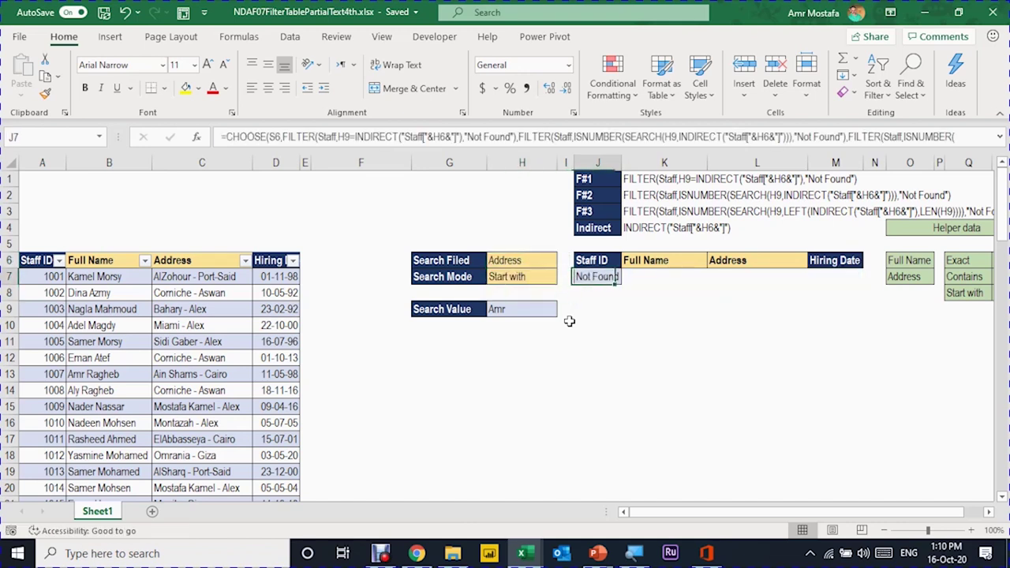
{"action": "key", "text": "Left"}
{"action": "key", "text": "Left"}
{"action": "key", "text": "Down"}
{"action": "key", "text": "Down"}
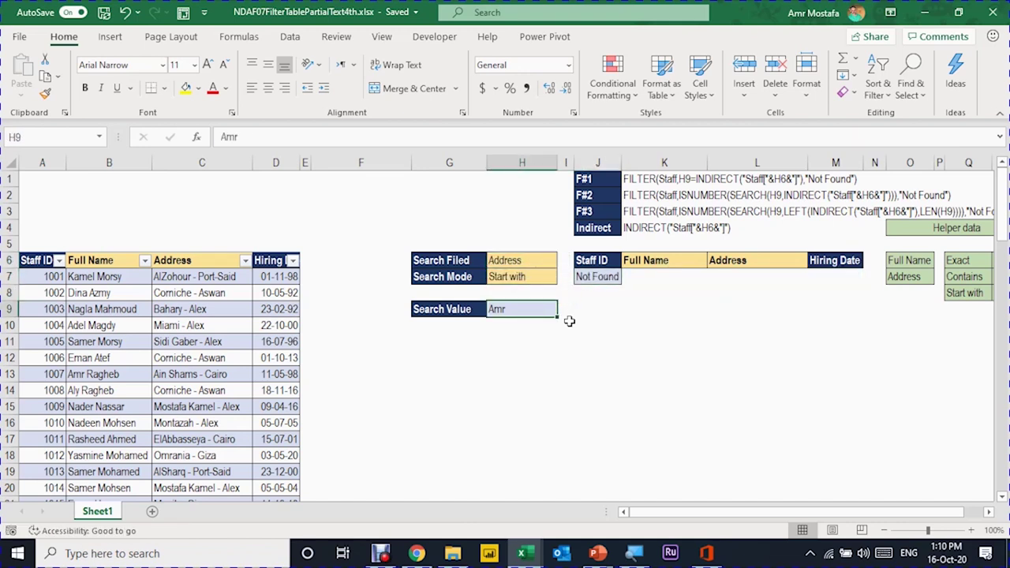
{"action": "key", "text": "Up"}
{"action": "key", "text": "Up"}
{"action": "key", "text": "Up"}
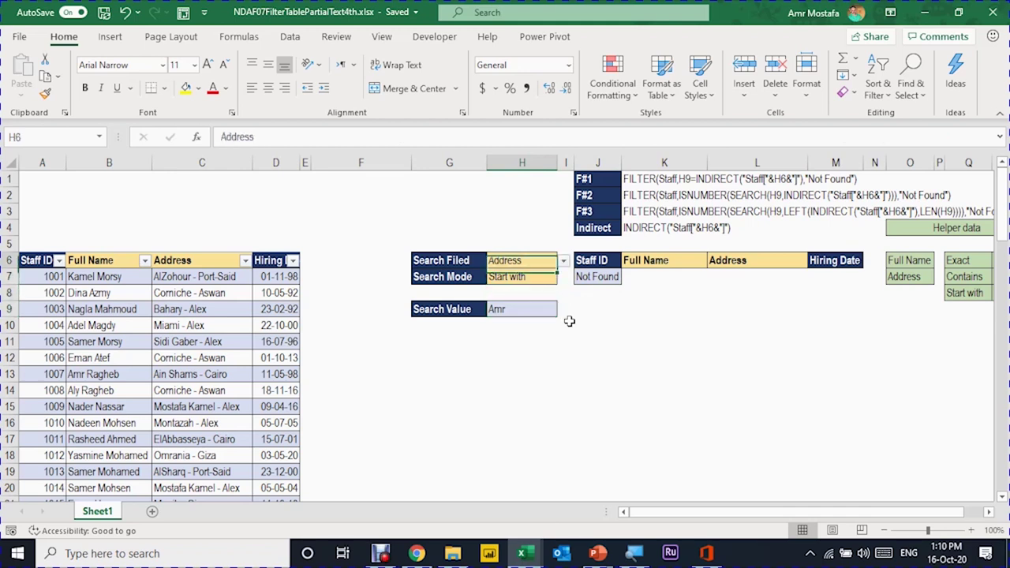
{"action": "key", "text": "Down"}
{"action": "key", "text": "alt+Down"}
{"action": "key", "text": "Up"}
{"action": "key", "text": "Up"}
{"action": "key", "text": "Return"}
{"action": "key", "text": "Down"}
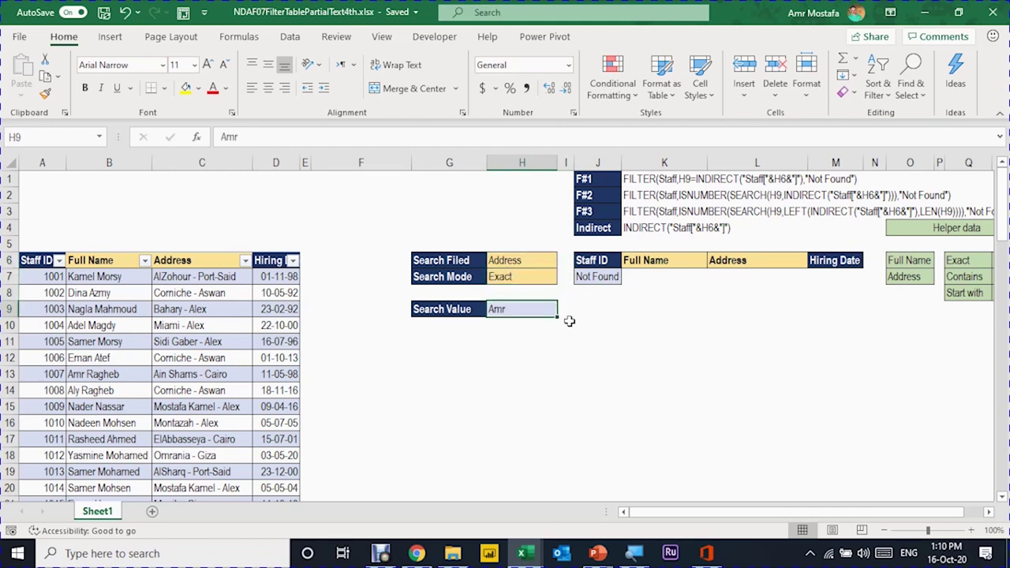
Step: Search for 'Dokki - Giza', returning staff IDs 1022, 1048 and 1053
{"action": "type", "text": "Dooki -"}
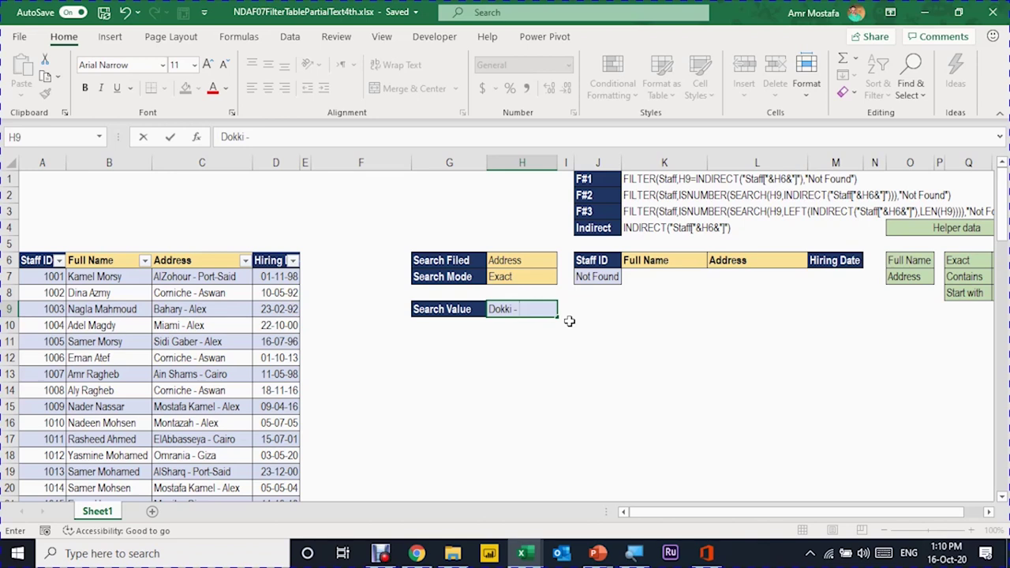
{"action": "type", "text": " V"}
{"action": "key", "text": "BackSpace"}
{"action": "type", "text": "Giza"}
{"action": "key", "text": "Return"}
{"action": "key", "text": "Up"}
{"action": "key", "text": "Right"}
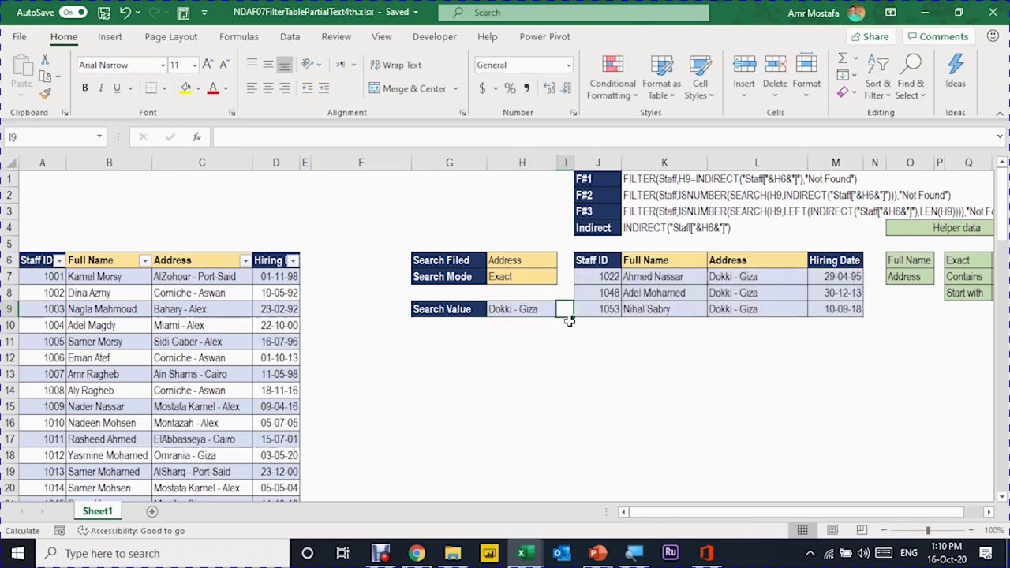
{"action": "key", "text": "Right"}
{"action": "key", "text": "Right"}
{"action": "key", "text": "Right"}
{"action": "key", "text": "Up"}
{"action": "key", "text": "Up"}
{"action": "key", "text": "Down"}
{"action": "key", "text": "Down"}
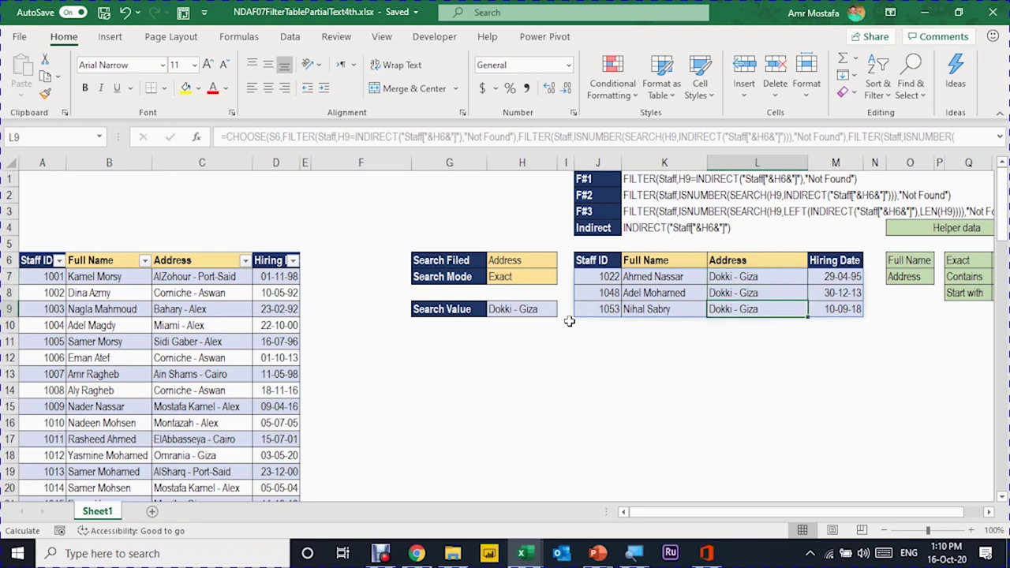
{"action": "key", "text": "Left"}
{"action": "key", "text": "Left"}
{"action": "key", "text": "Left"}
{"action": "key", "text": "Left"}
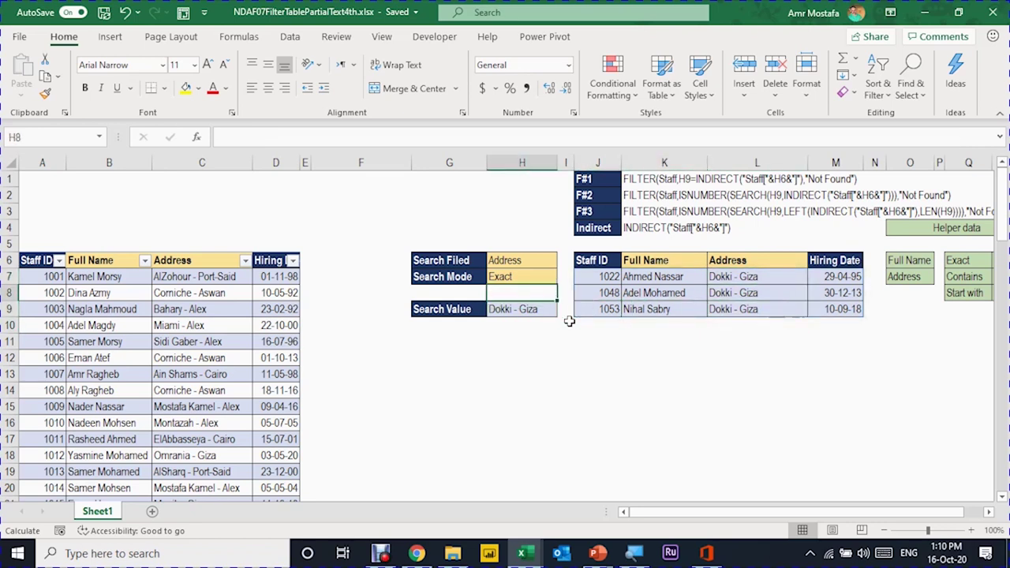
{"action": "key", "text": "Up"}
{"action": "key", "text": "Up"}
{"action": "key", "text": "alt+Down"}
Step: Run a Contains search for Giza and review the many matching address rows
{"action": "key", "text": "Down"}
{"action": "key", "text": "Return"}
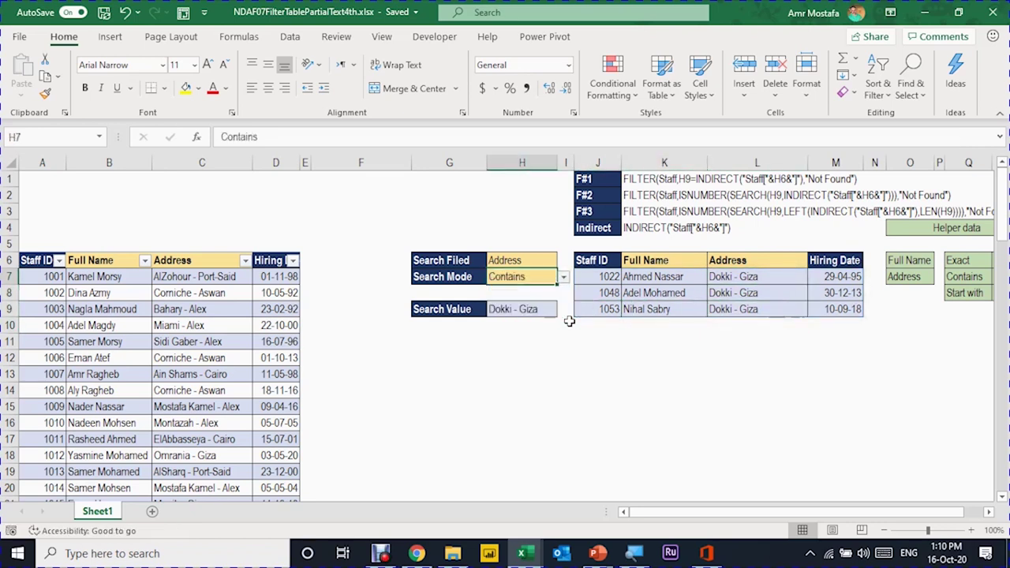
{"action": "key", "text": "Down"}
{"action": "key", "text": "Down"}
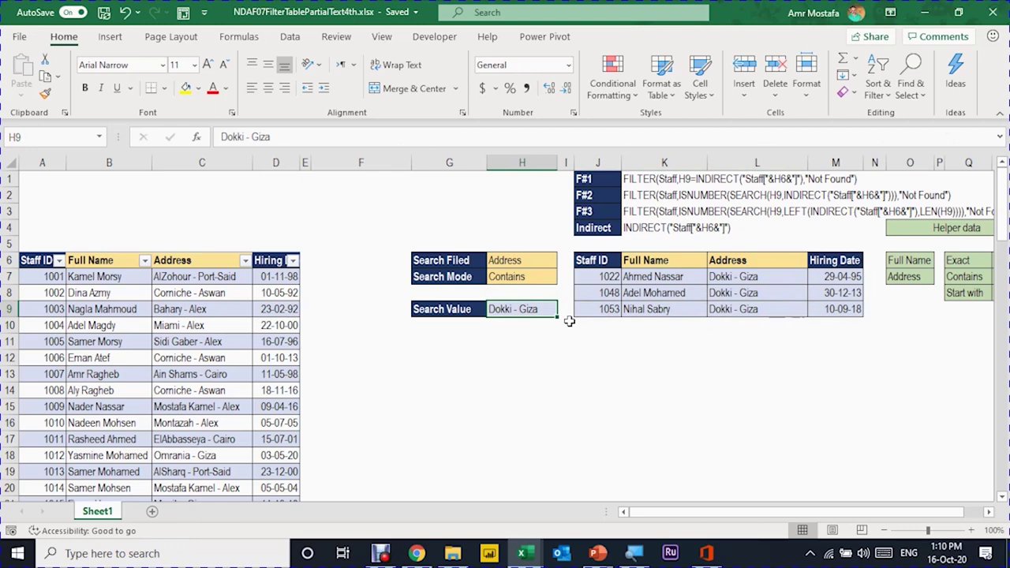
{"action": "type", "text": "Giza"}
{"action": "key", "text": "Tab"}
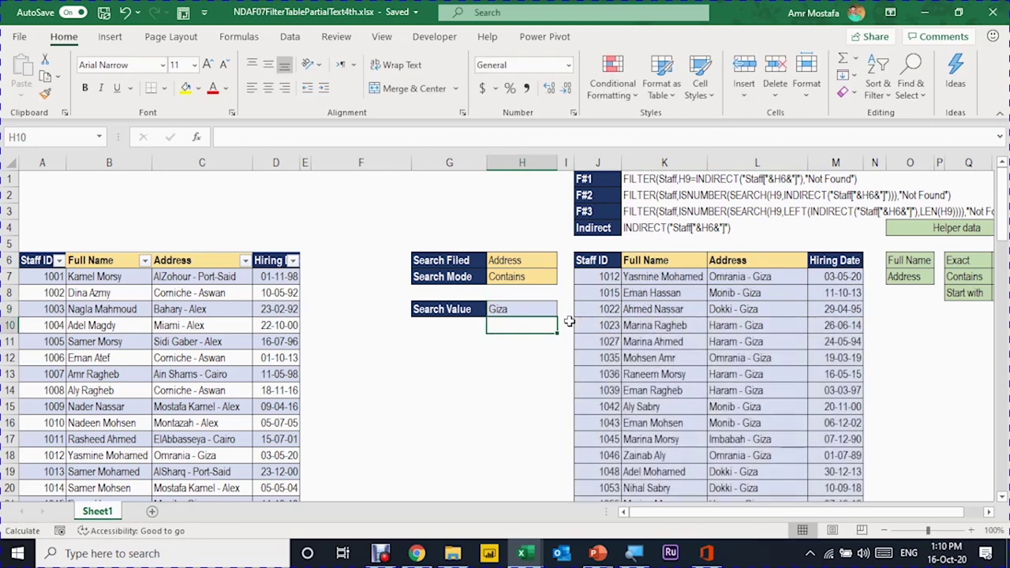
{"action": "key", "text": "Right"}
{"action": "key", "text": "Right"}
{"action": "key", "text": "Right"}
{"action": "key", "text": "Up"}
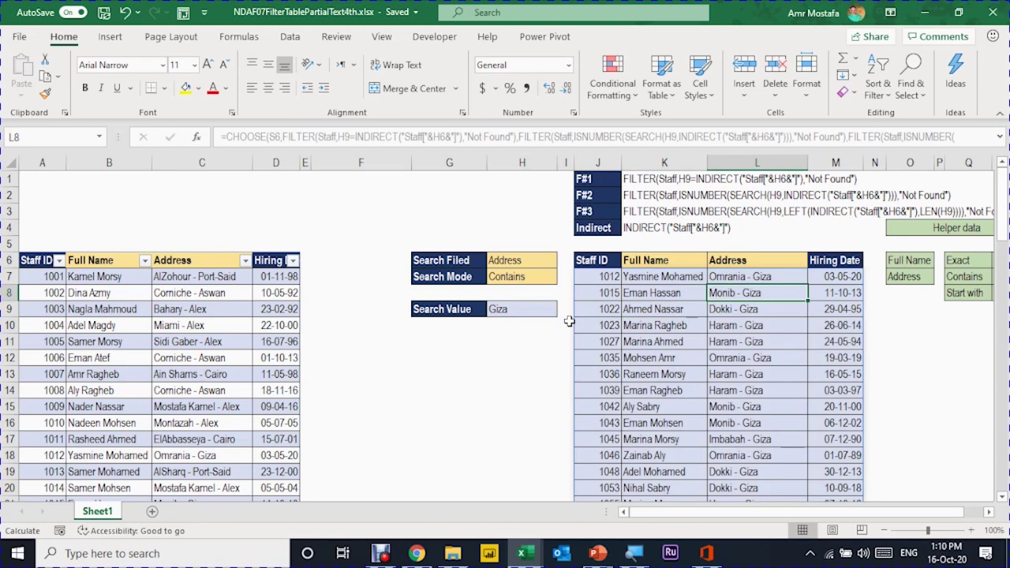
{"action": "key", "text": "Down"}
{"action": "key", "text": "Left"}
{"action": "key", "text": "Left"}
{"action": "key", "text": "Left"}
{"action": "key", "text": "Left"}
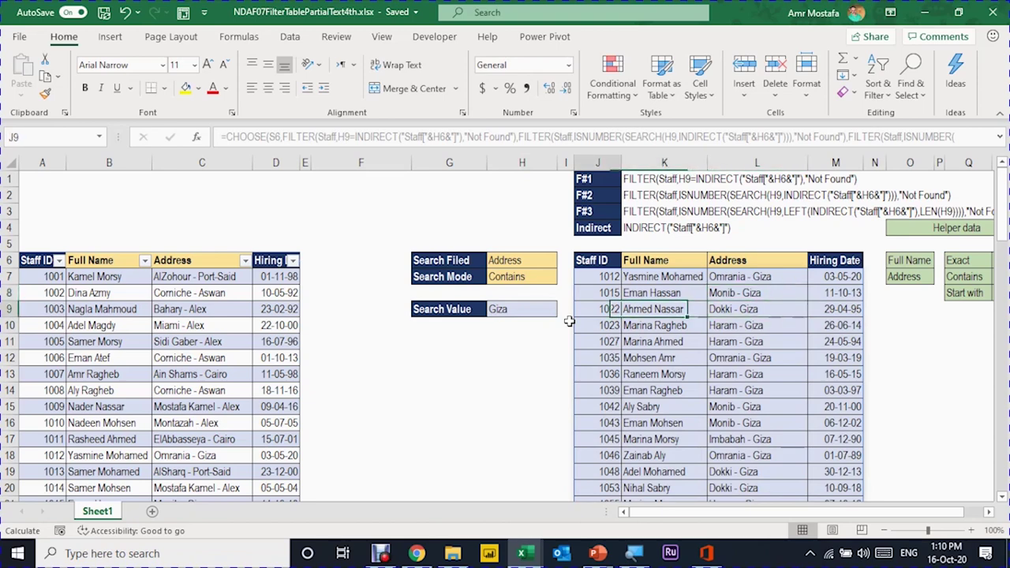
Step: Run a Start with search for A, listing ten addresses beginning with A
{"action": "key", "text": "Up"}
{"action": "key", "text": "Up"}
{"action": "key", "text": "alt+Down"}
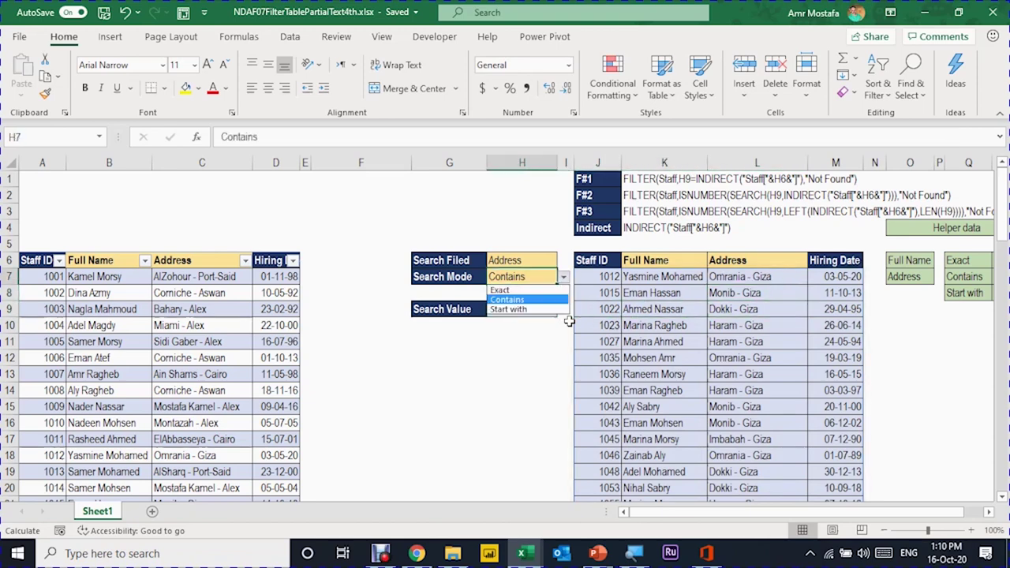
{"action": "key", "text": "Down"}
{"action": "key", "text": "Return"}
{"action": "key", "text": "Down"}
{"action": "key", "text": "Down"}
{"action": "type", "text": "A"}
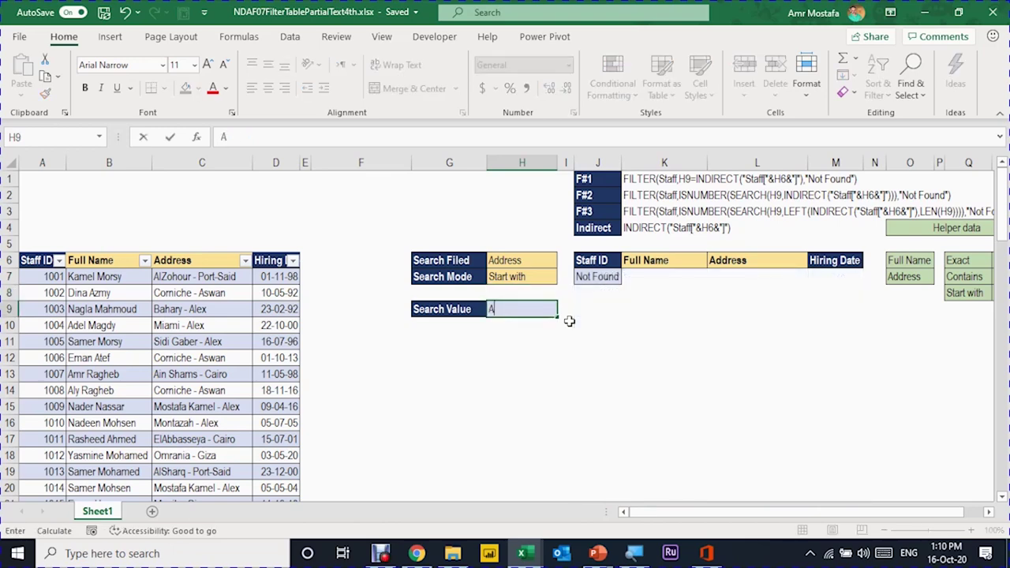
{"action": "key", "text": "Return"}
{"action": "key", "text": "Right"}
{"action": "key", "text": "Right"}
{"action": "key", "text": "Right"}
{"action": "key", "text": "Right"}
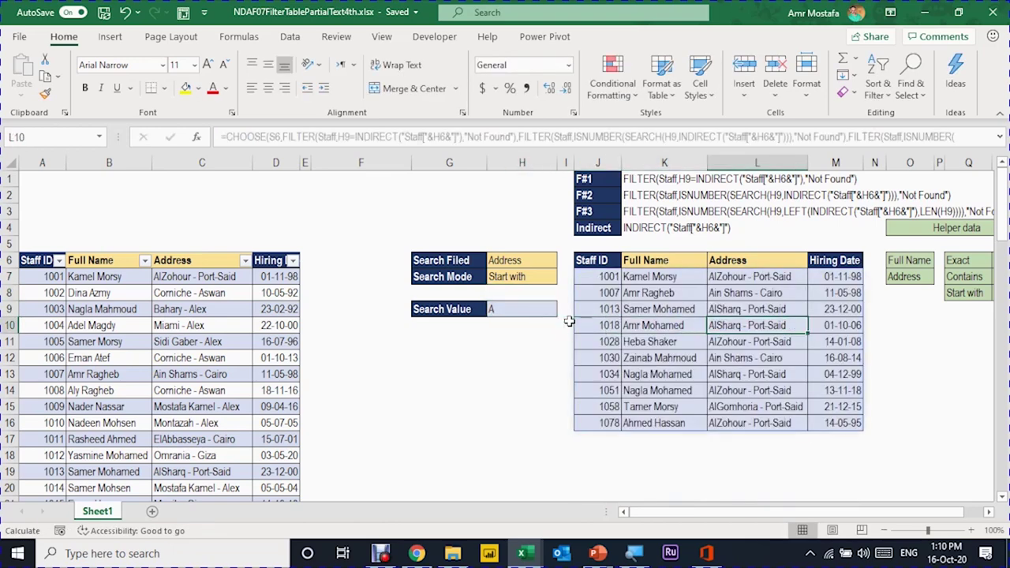
{"action": "key", "text": "Up"}
{"action": "key", "text": "Up"}
{"action": "key", "text": "Down"}
{"action": "key", "text": "Down"}
{"action": "key", "text": "Down"}
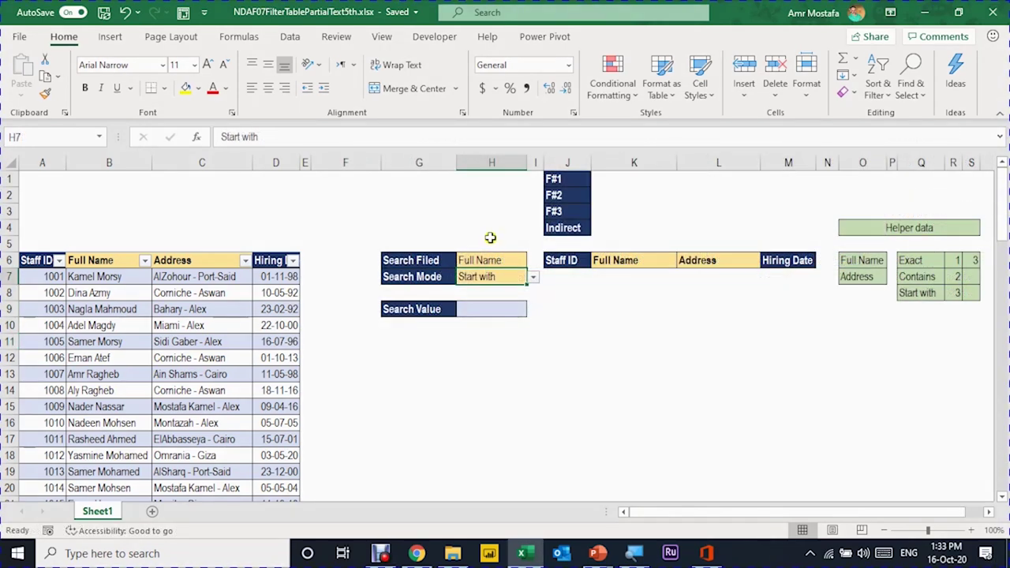
{"action": "left_click", "coordinate": [490, 242]}
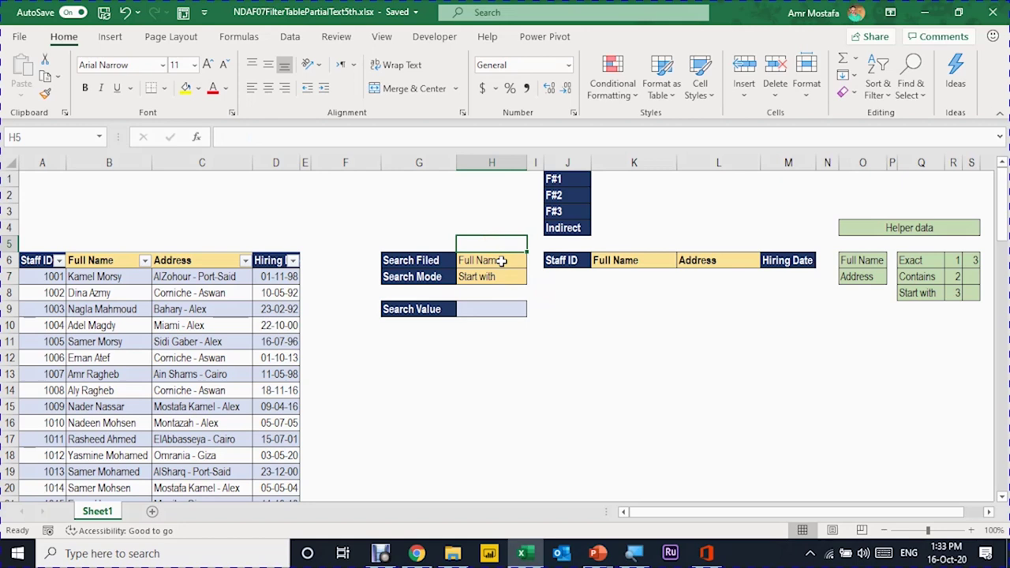
{"action": "left_click", "coordinate": [502, 260]}
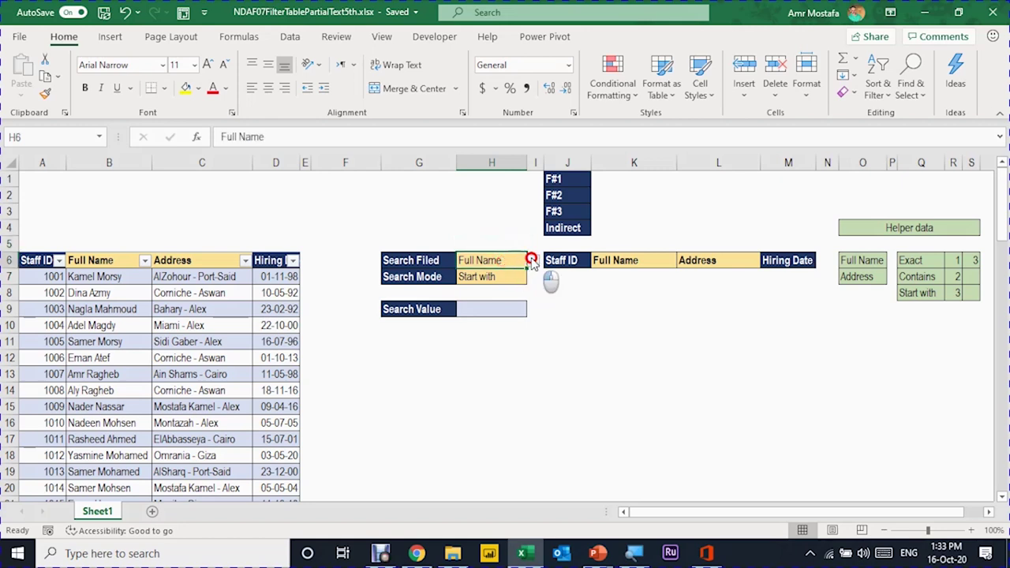
{"action": "left_click", "coordinate": [531, 262]}
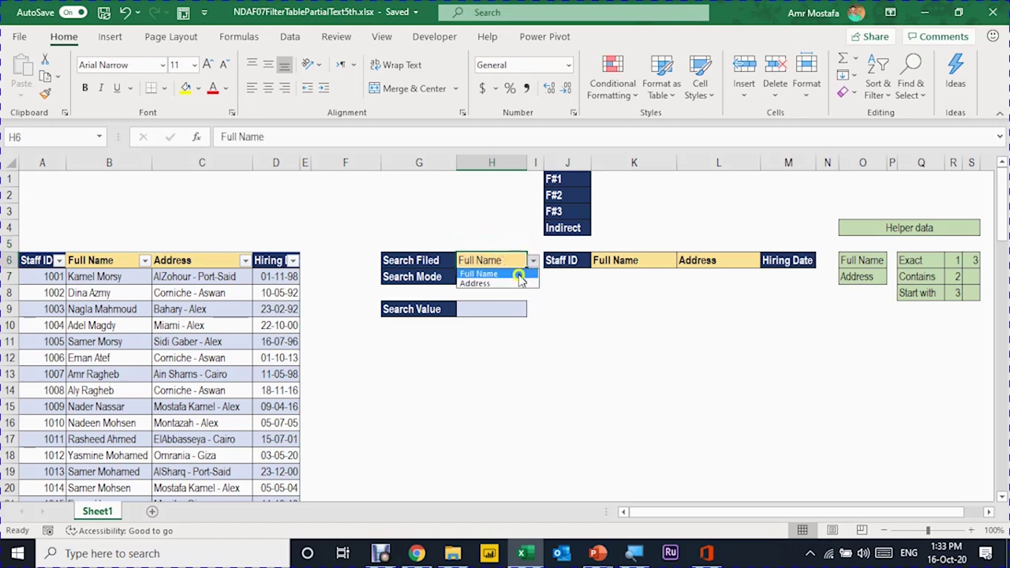
{"action": "key", "text": "Escape"}
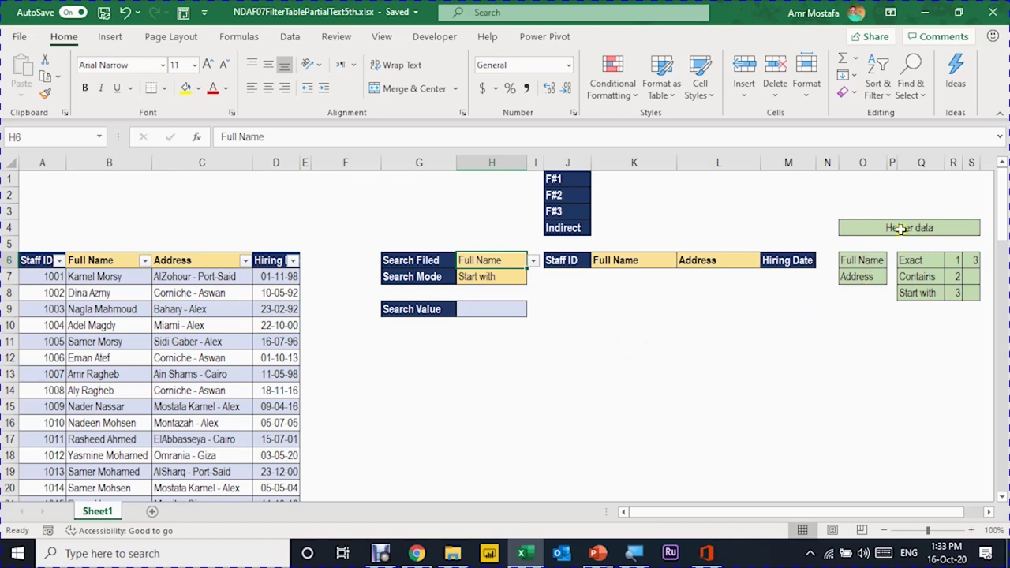
{"action": "left_click_drag", "start_coordinate": [861, 260], "coordinate": [869, 278]}
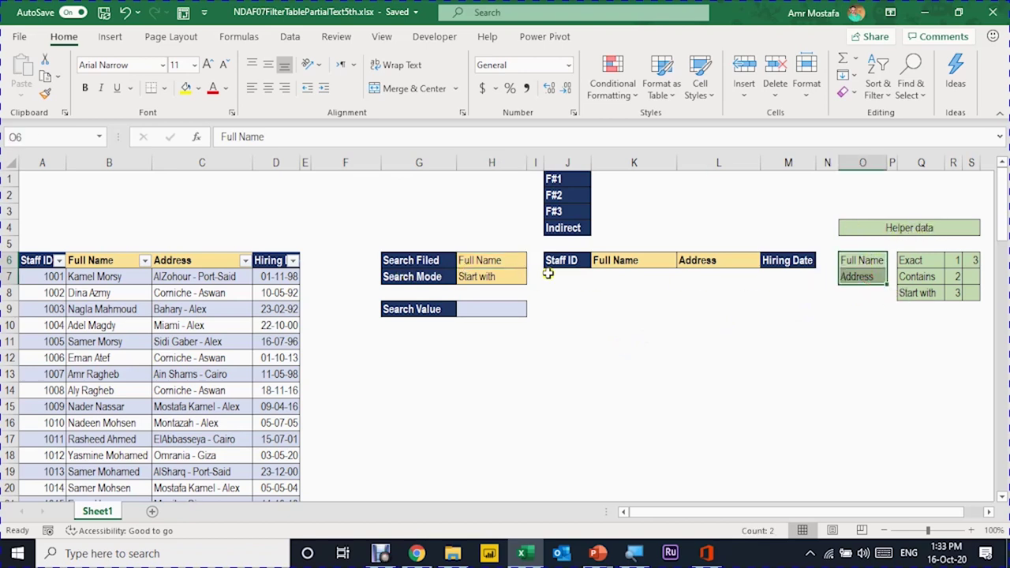
{"action": "left_click", "coordinate": [506, 276]}
{"action": "left_click", "coordinate": [533, 276]}
{"action": "left_click", "coordinate": [552, 299]}
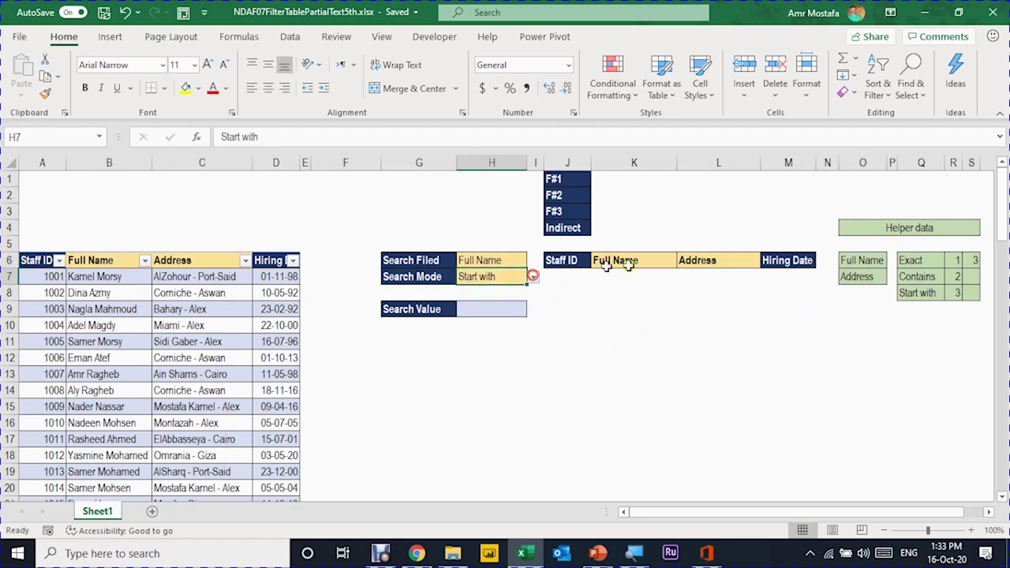
{"action": "left_click_drag", "start_coordinate": [930, 261], "coordinate": [925, 293]}
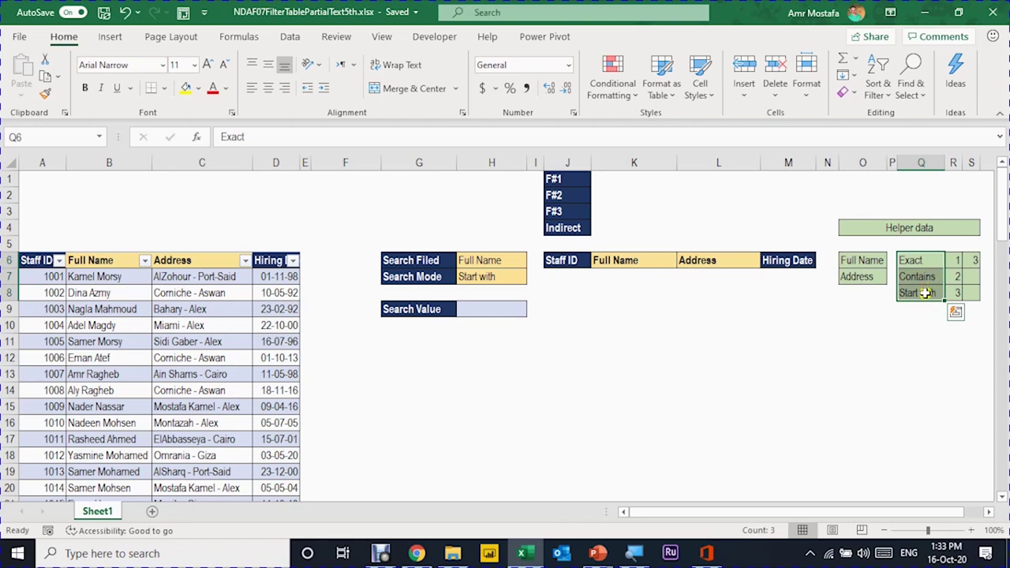
{"action": "left_click_drag", "start_coordinate": [954, 261], "coordinate": [956, 293]}
Step: Toggle the search mode from Exact to Contains, confirming S6's =XLOOKUP(H7,Q6:Q8,R6:R8) returns 2
{"action": "left_click", "coordinate": [506, 278]}
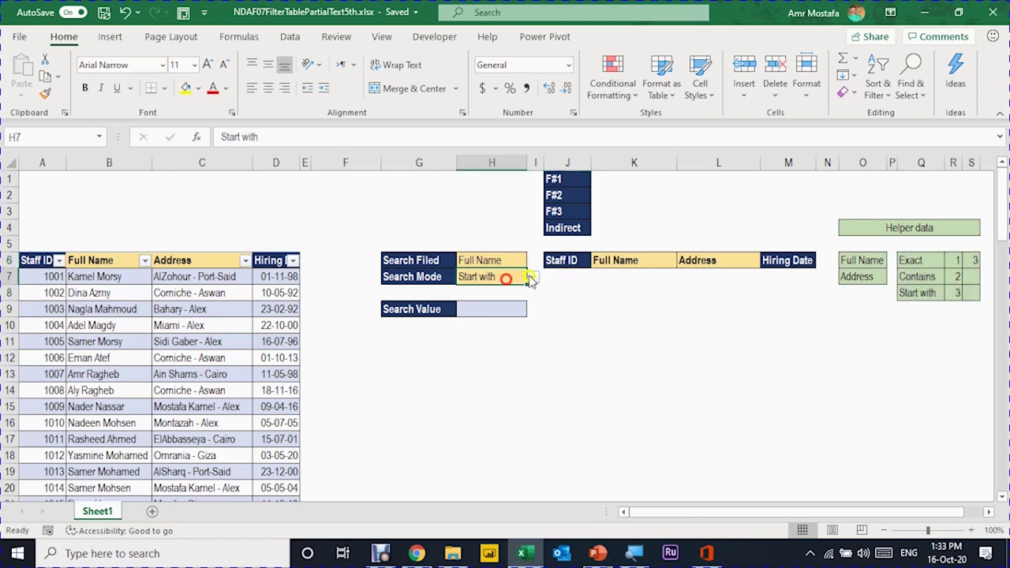
{"action": "left_click", "coordinate": [534, 277]}
{"action": "left_click", "coordinate": [519, 290]}
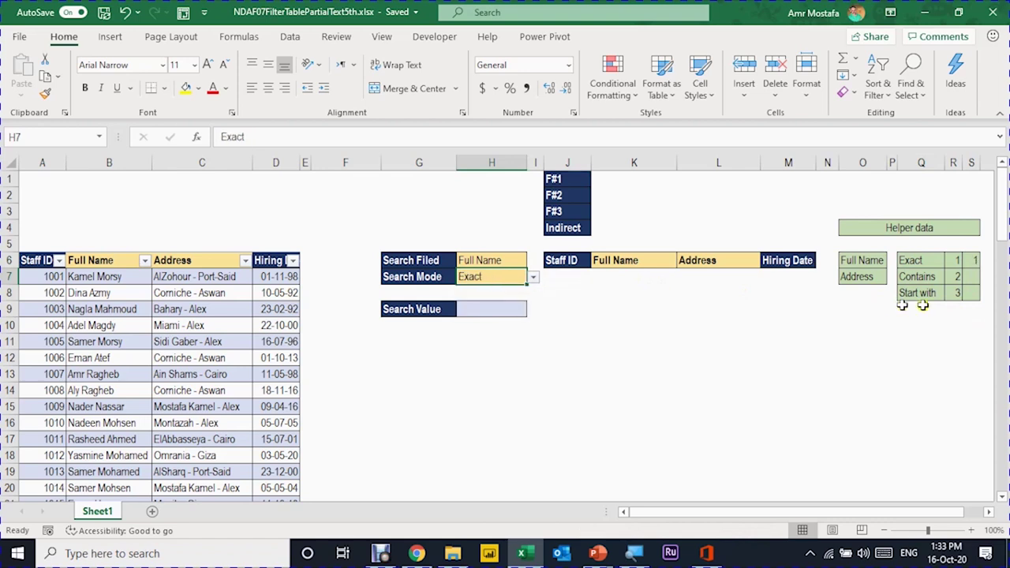
{"action": "left_click", "coordinate": [972, 261]}
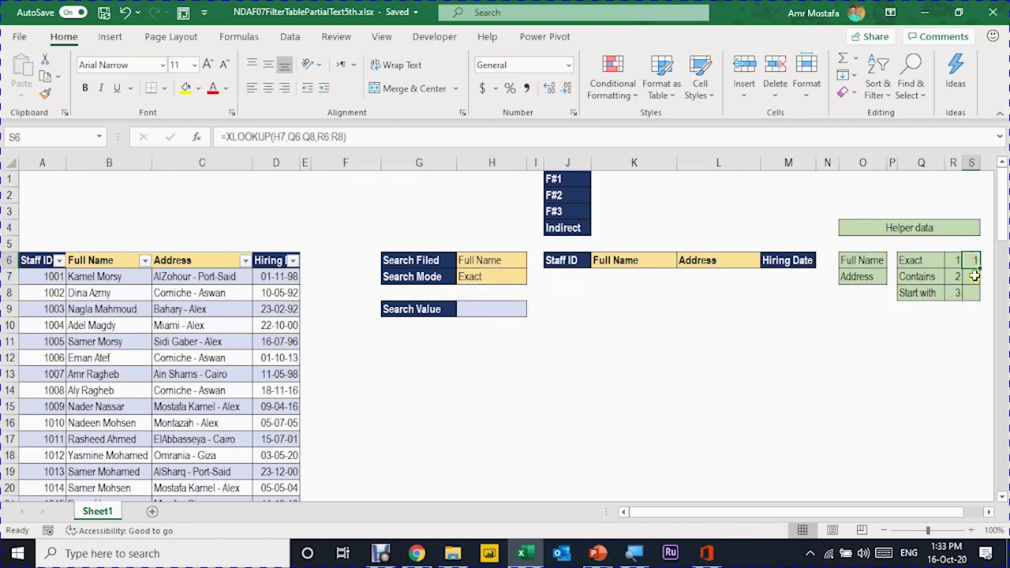
{"action": "left_click", "coordinate": [479, 275]}
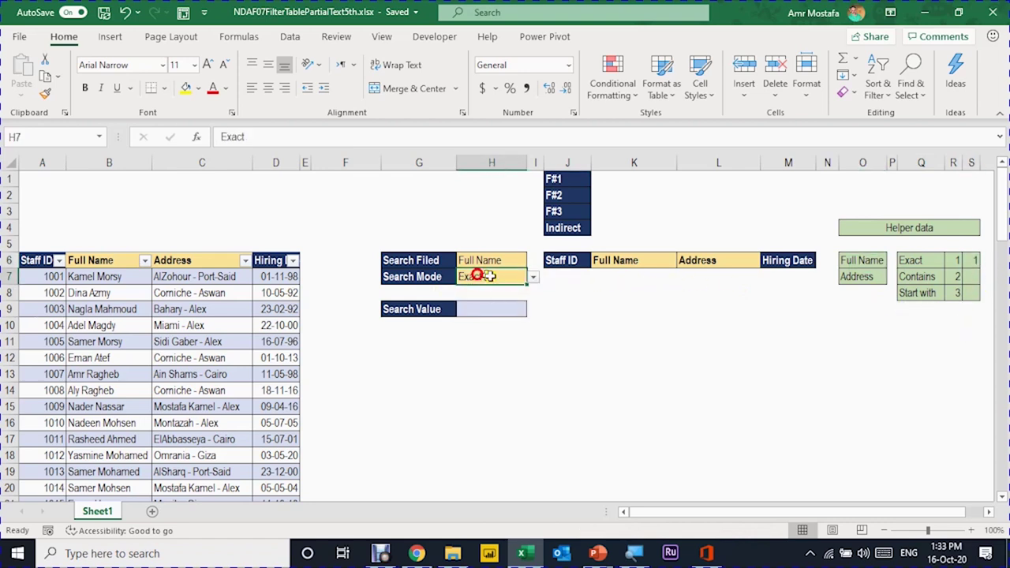
{"action": "left_click", "coordinate": [534, 277]}
{"action": "left_click", "coordinate": [515, 299]}
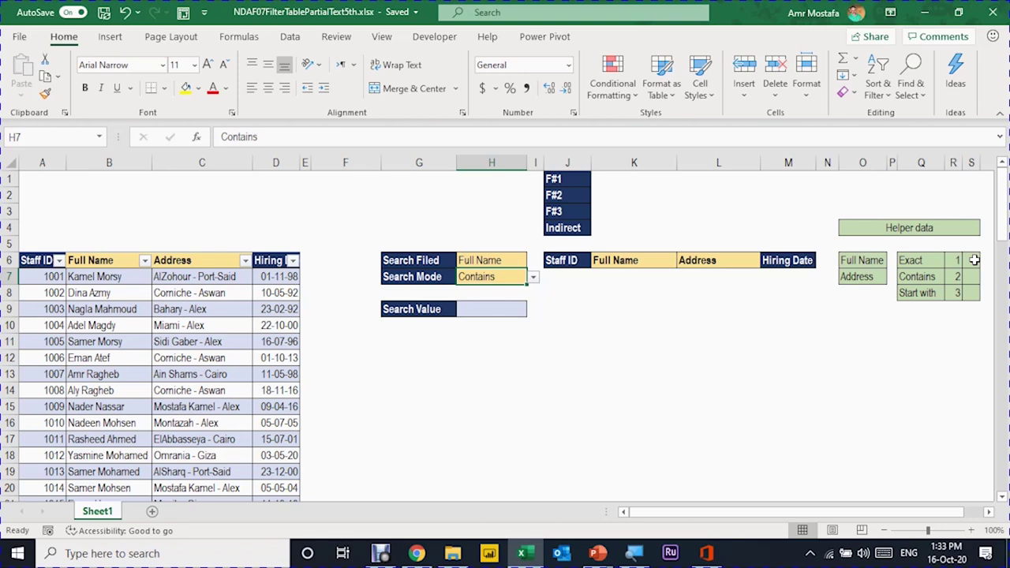
{"action": "left_click", "coordinate": [974, 261]}
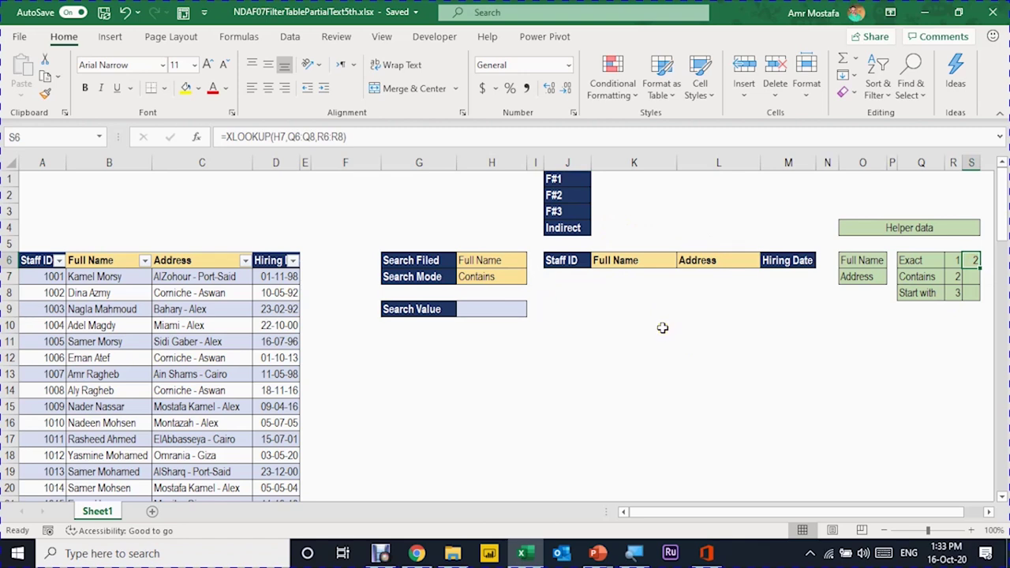
{"action": "left_click", "coordinate": [508, 313]}
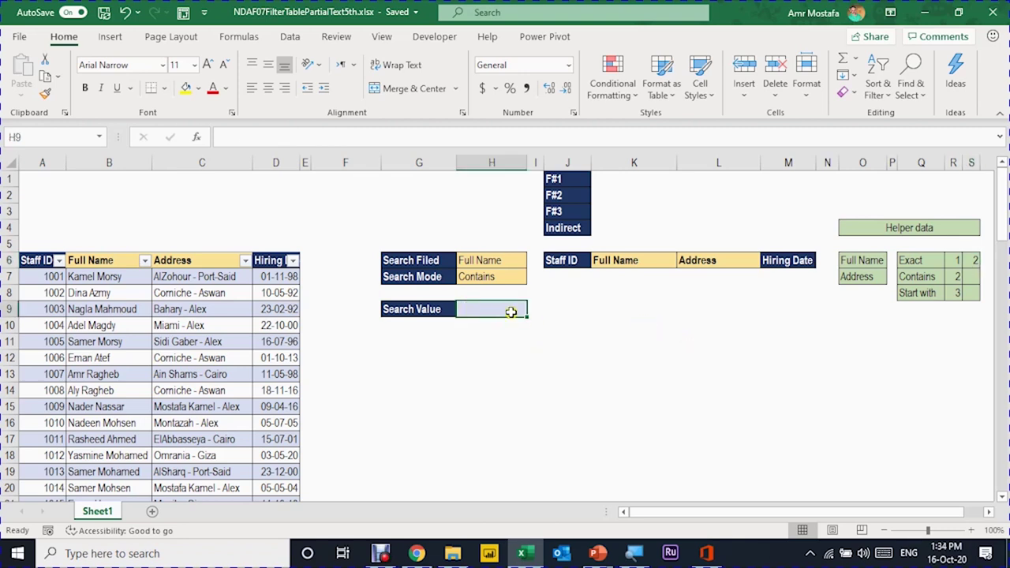
Step: Set the search mode back to Exact with Full Name as the search field
{"action": "left_click", "coordinate": [575, 272]}
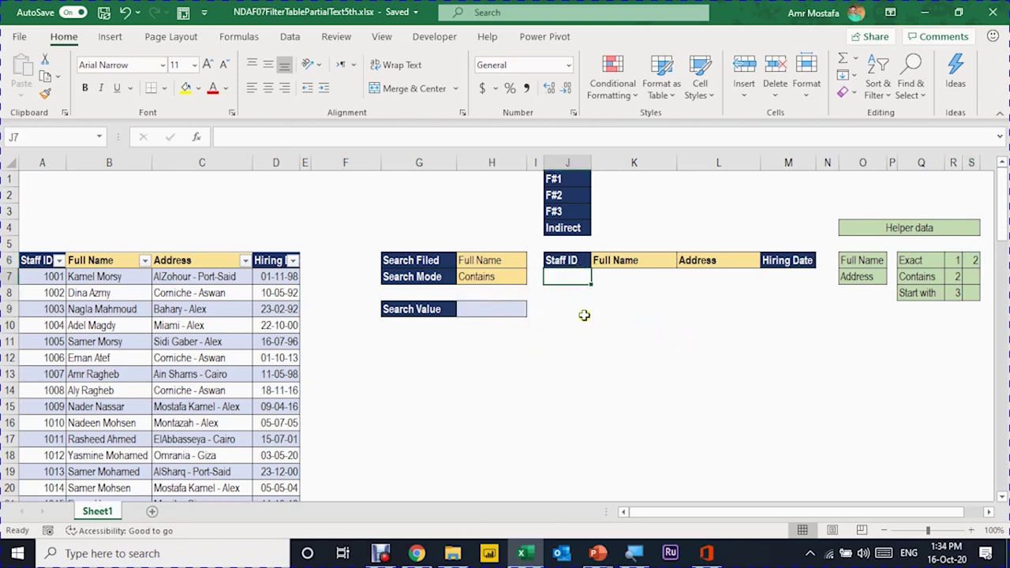
{"action": "left_click", "coordinate": [485, 314]}
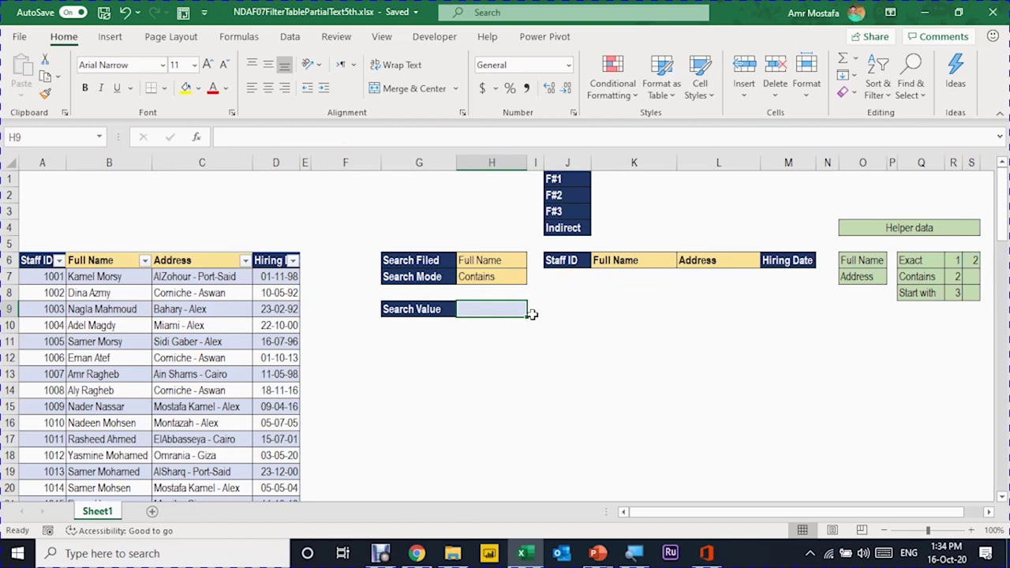
{"action": "left_click", "coordinate": [500, 261]}
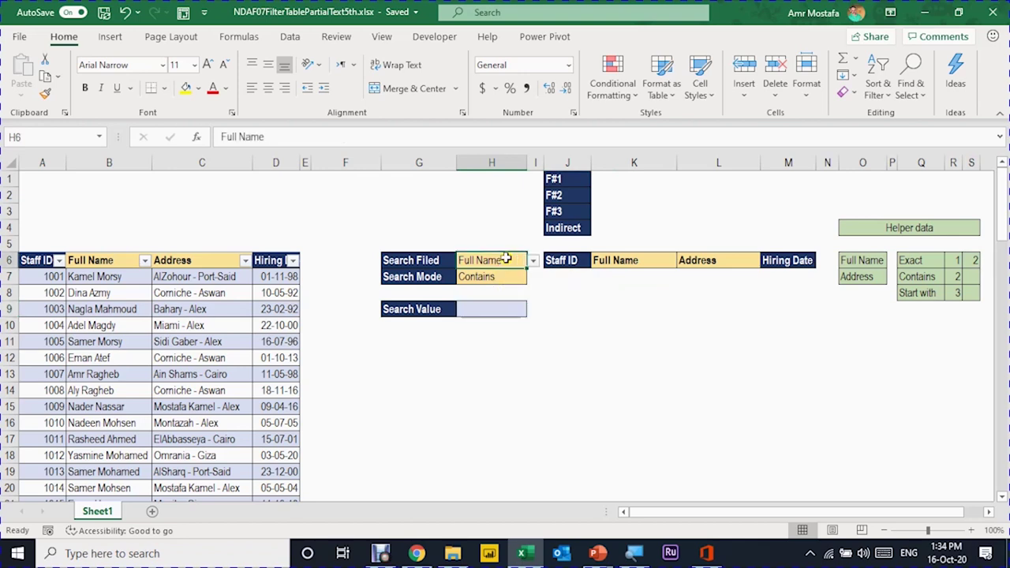
{"action": "left_click", "coordinate": [514, 275]}
{"action": "left_click", "coordinate": [533, 278]}
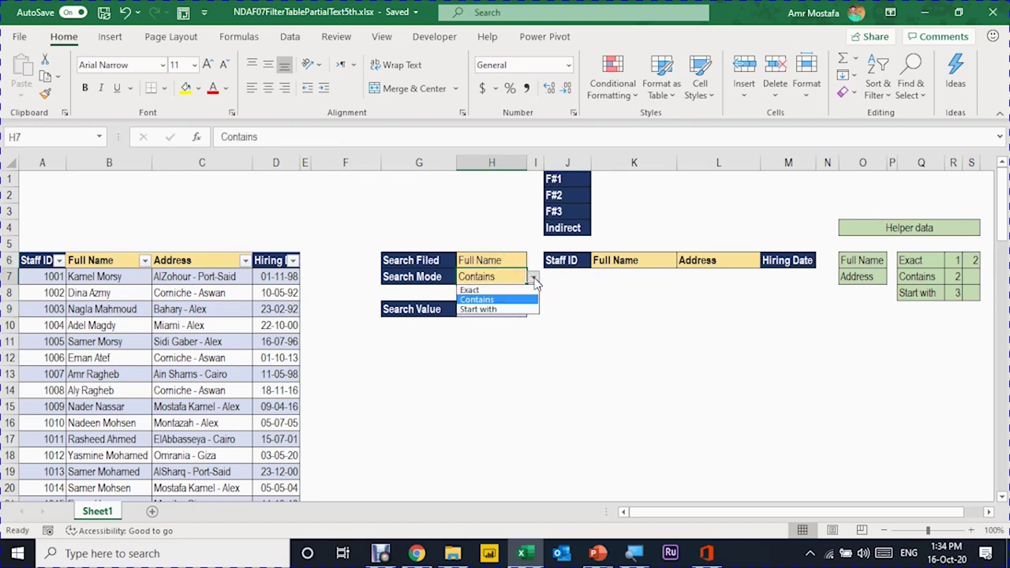
{"action": "left_click", "coordinate": [530, 290]}
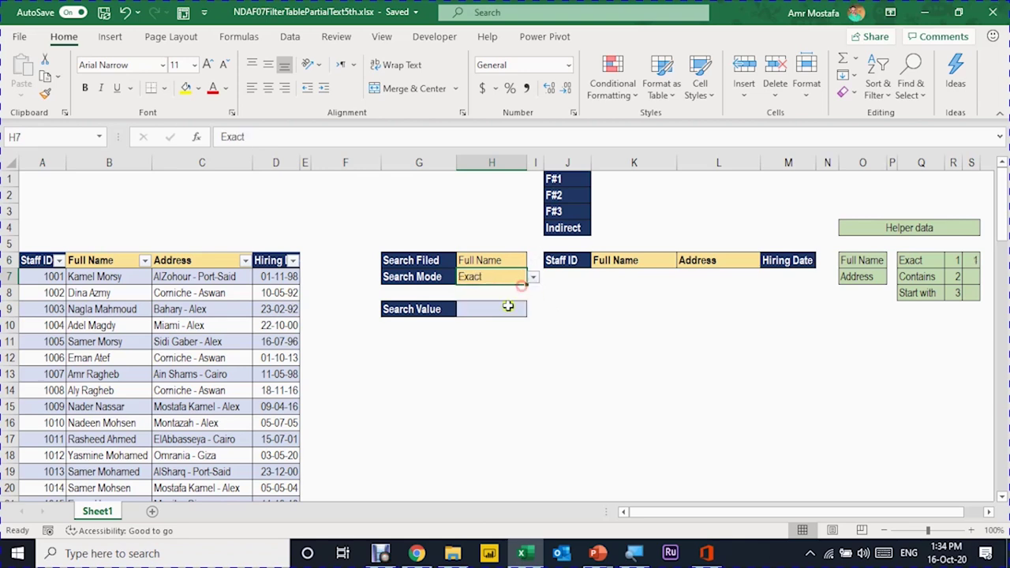
Step: Enter a staff member's full name as the search value, then begin typing =fil in J7
{"action": "left_click", "coordinate": [508, 307]}
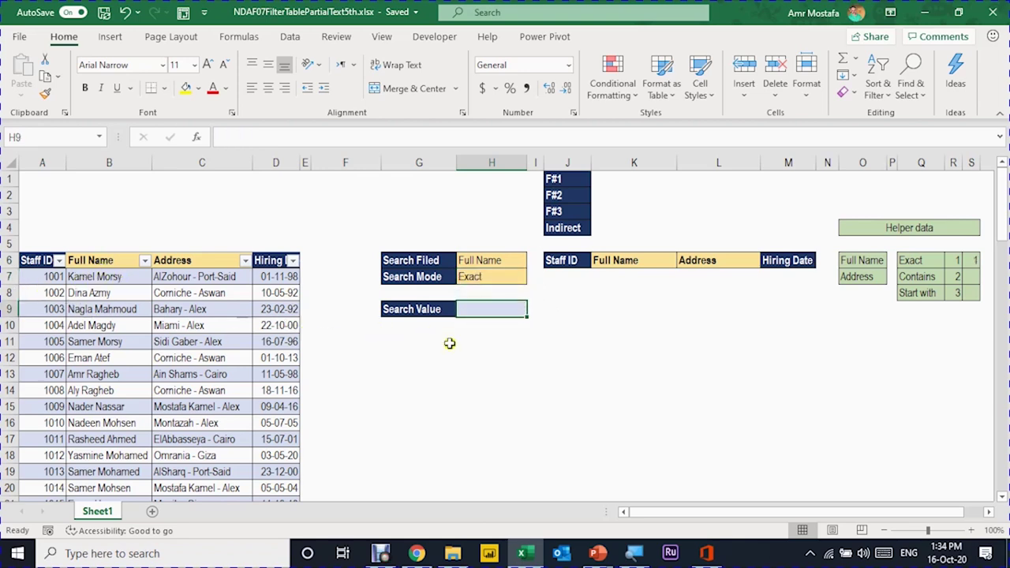
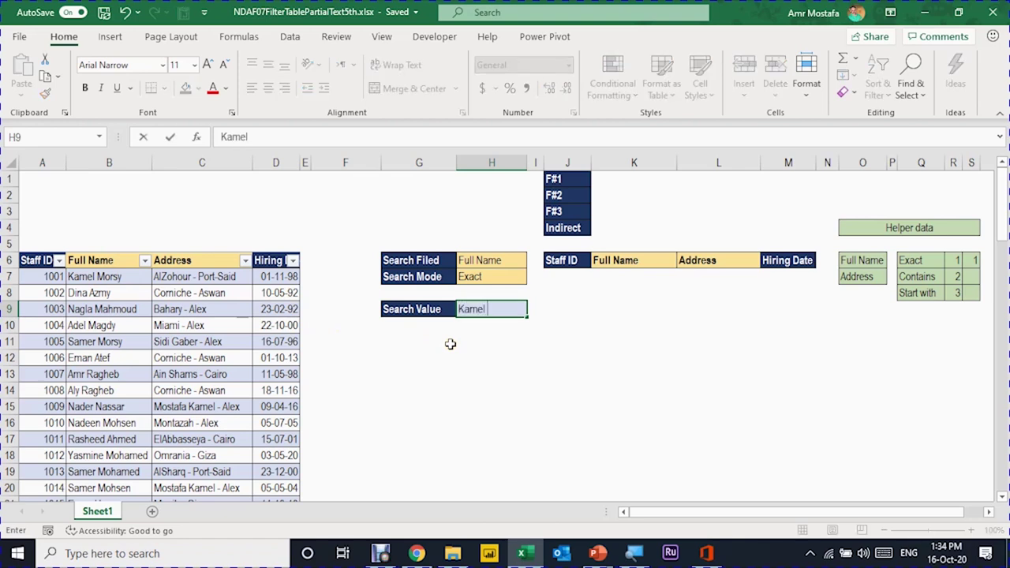
{"action": "key", "text": "ctrl+Return"}
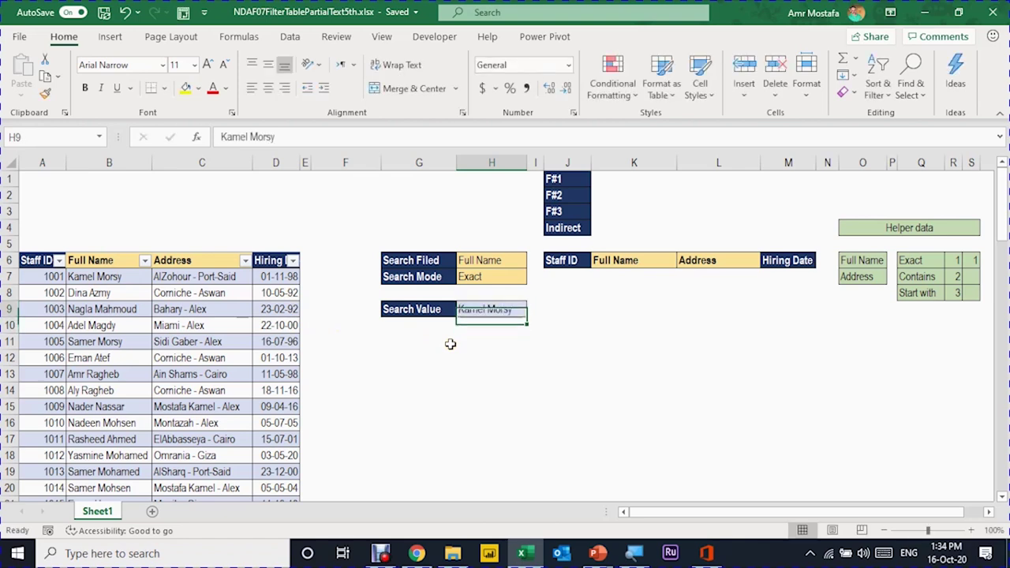
{"action": "key", "text": "Right"}
{"action": "key", "text": "Right"}
{"action": "key", "text": "Up"}
{"action": "key", "text": "Up"}
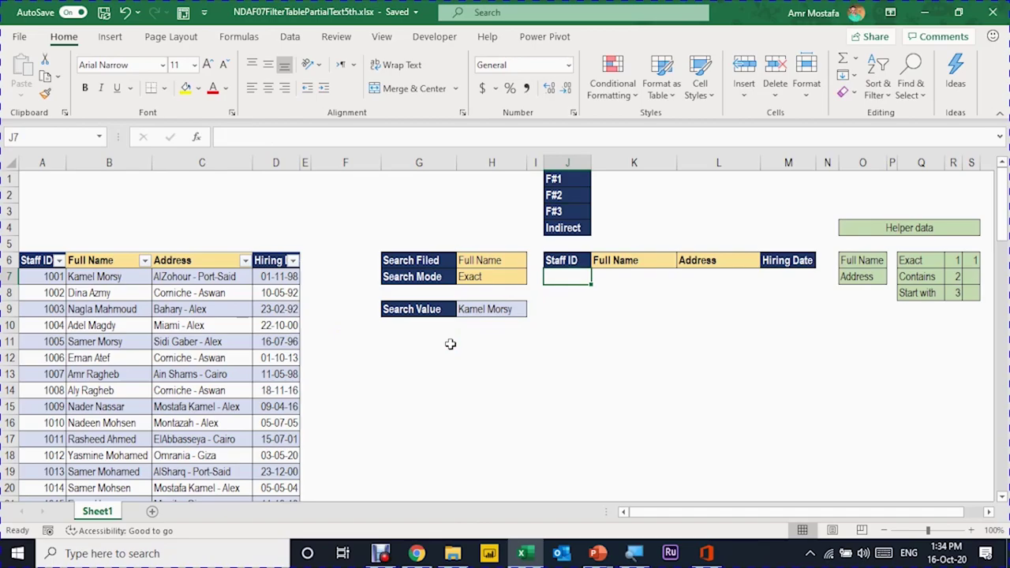
{"action": "type", "text": "="}
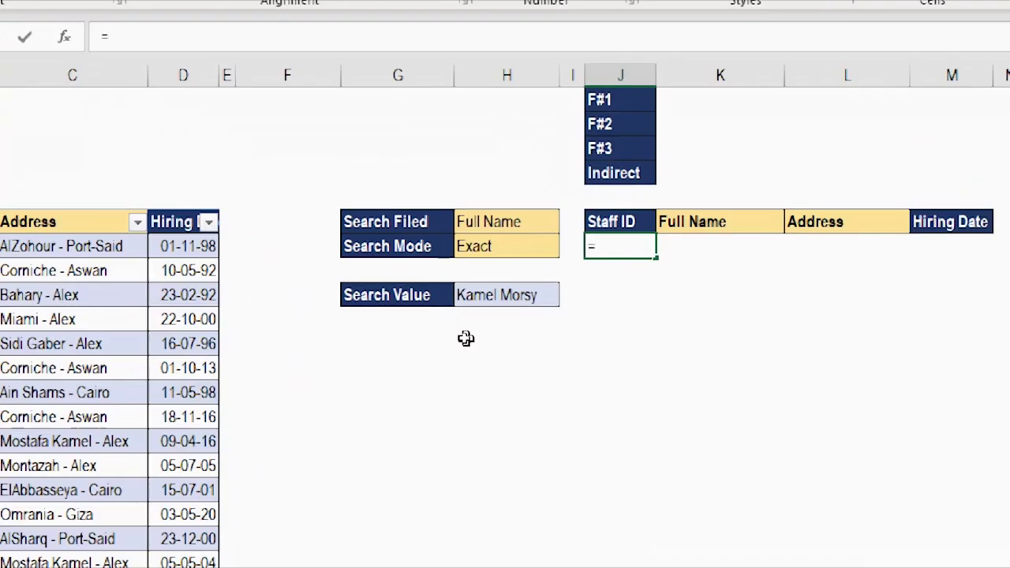
{"action": "type", "text": "fil"}
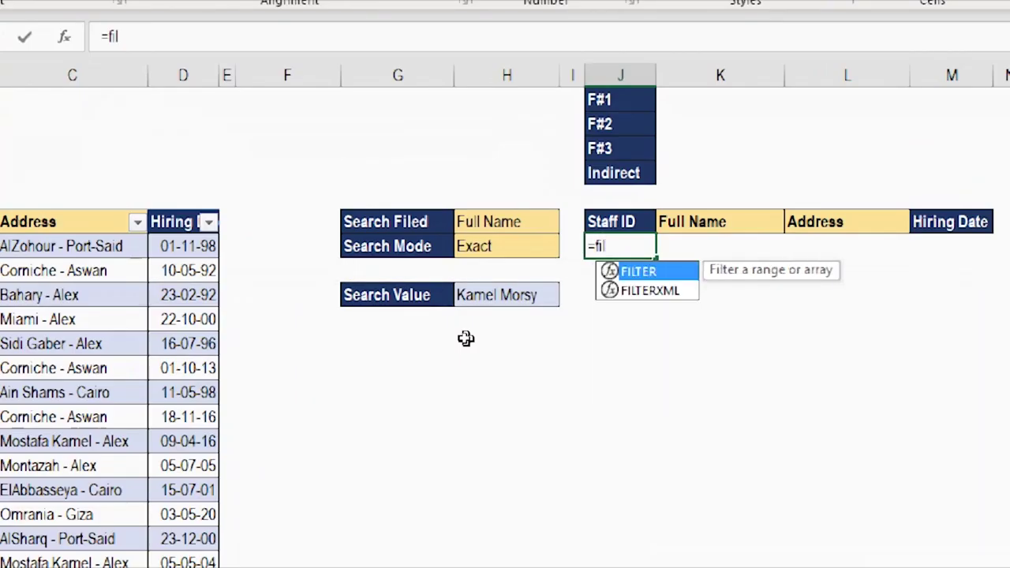
Step: Start a FILTER formula in J7 using the Staff table as array and Full Name column as condition
{"action": "key", "text": "Tab"}
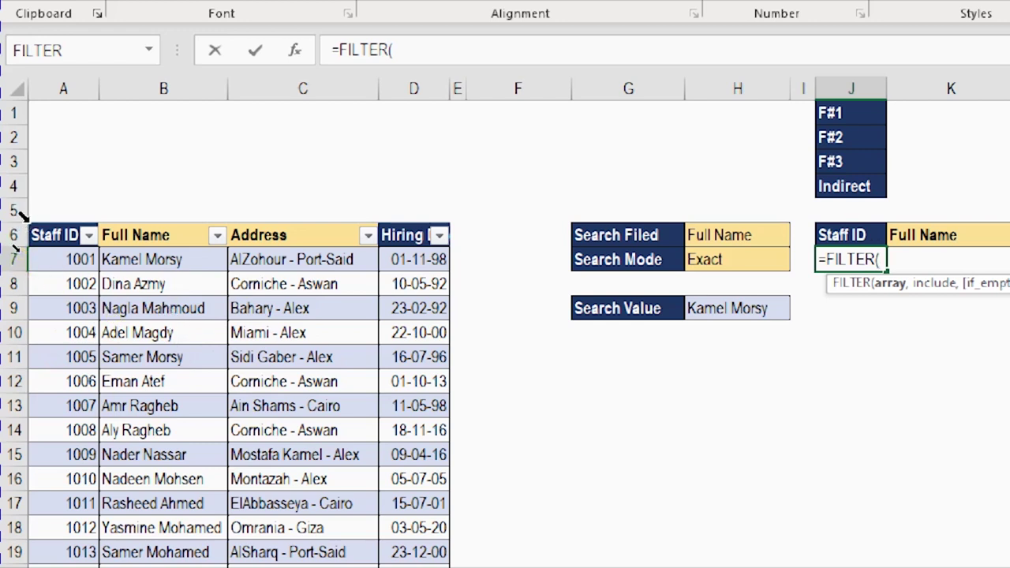
{"action": "left_click", "coordinate": [25, 219]}
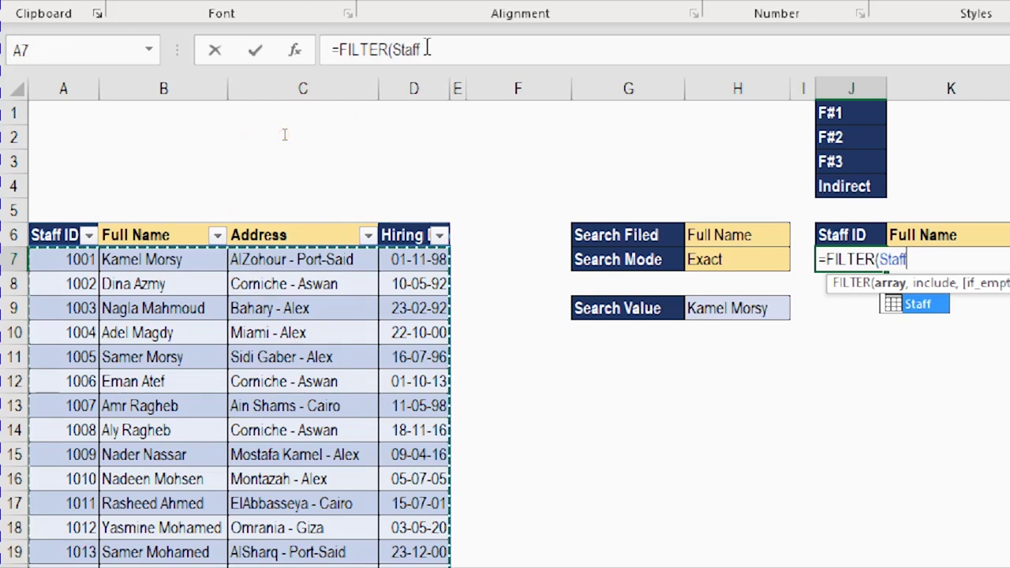
{"action": "left_click", "coordinate": [285, 134]}
{"action": "type", "text": ","}
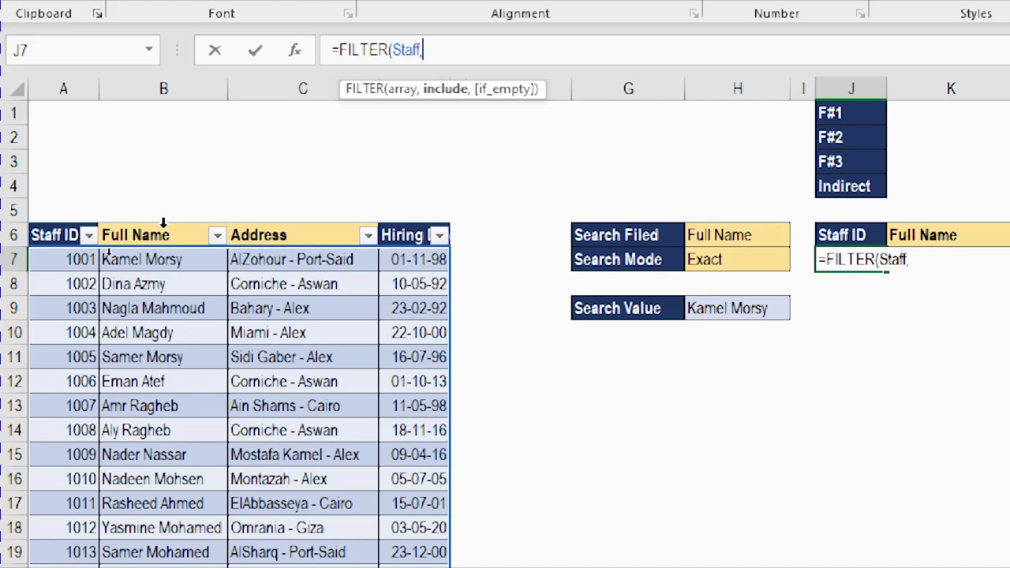
{"action": "left_click", "coordinate": [163, 223]}
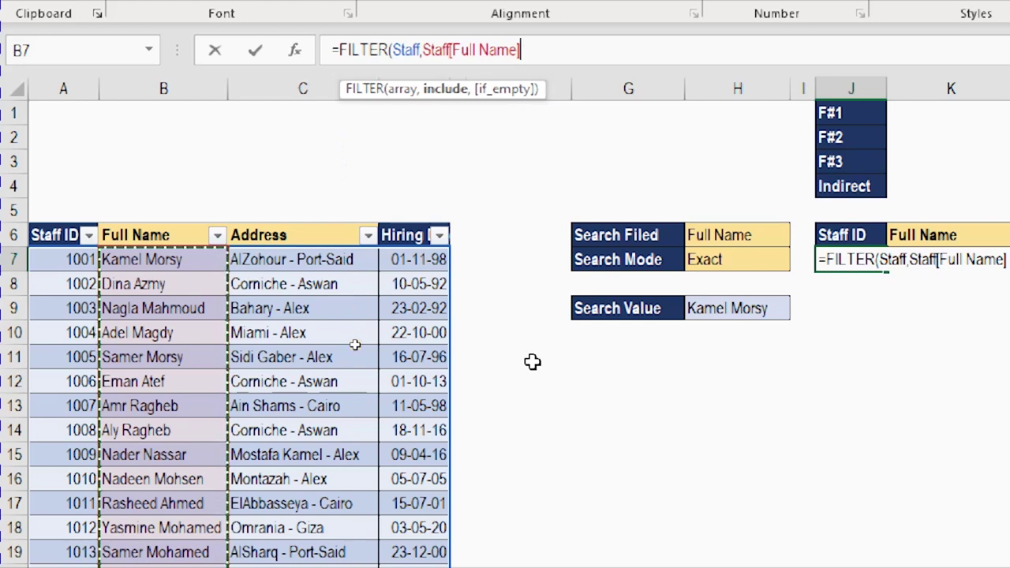
Step: Complete J7 as =FILTER(Staff,Staff[Full Name]=H9,"Not Found"), returning staff ID 1001's row
{"action": "type", "text": "="}
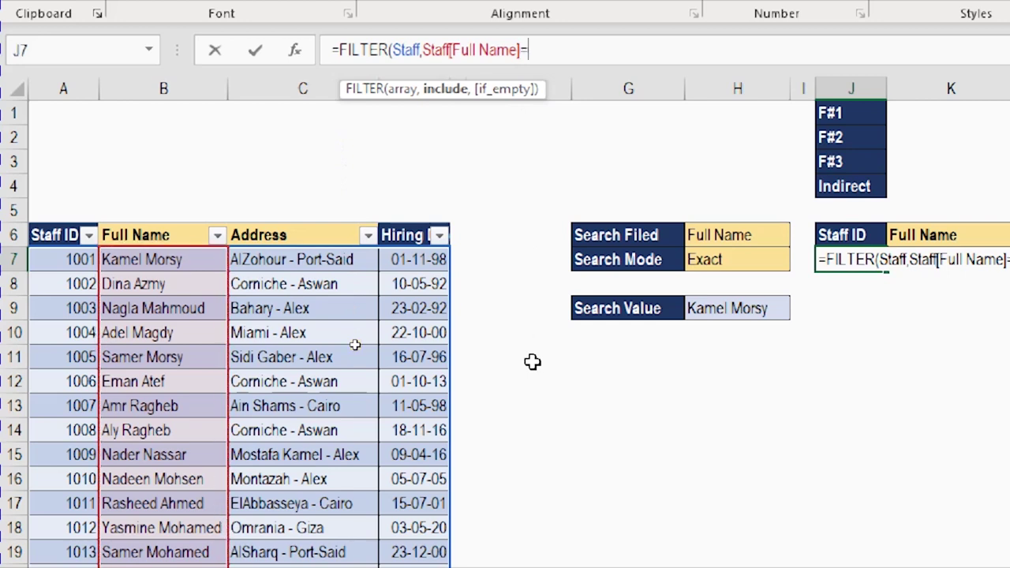
{"action": "left_click", "coordinate": [742, 310]}
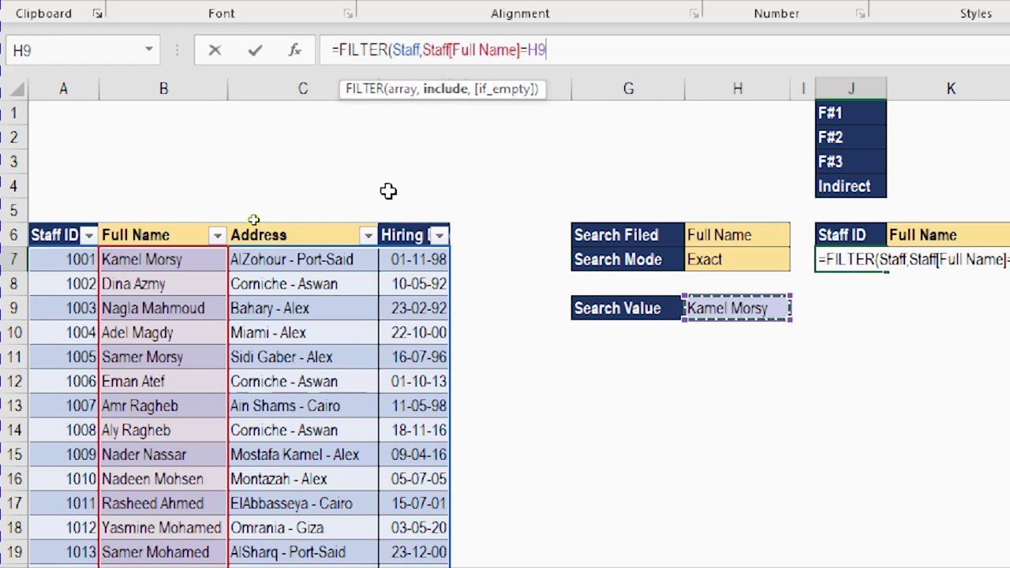
{"action": "left_click", "coordinate": [447, 90]}
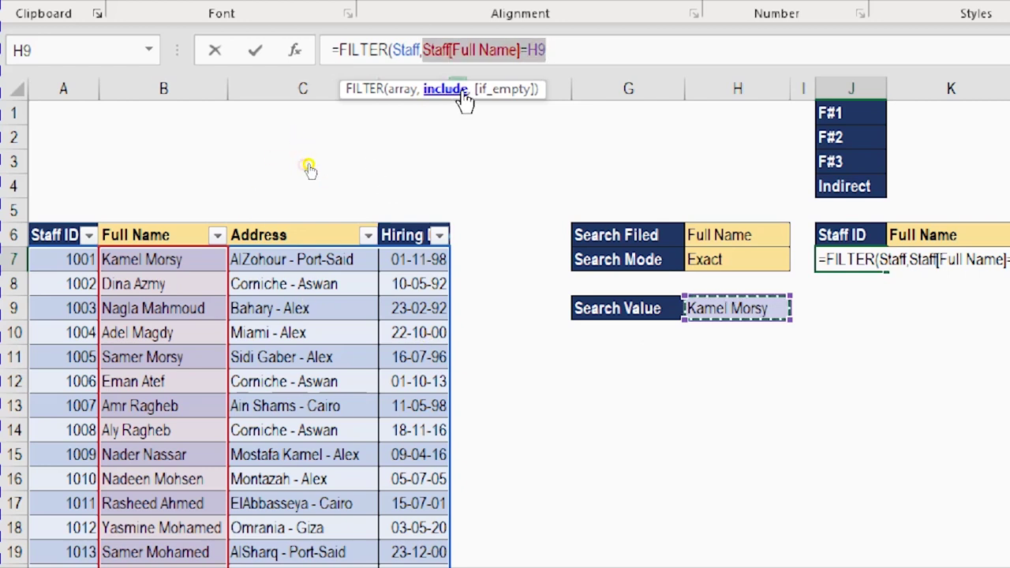
{"action": "left_click", "coordinate": [570, 52]}
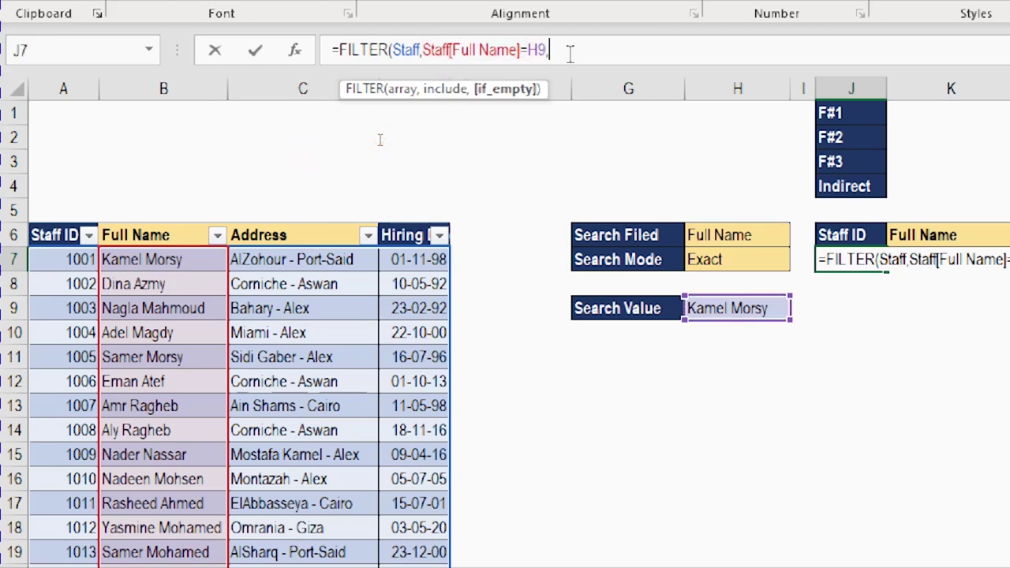
{"action": "type", "text": ",\"Not Found"}
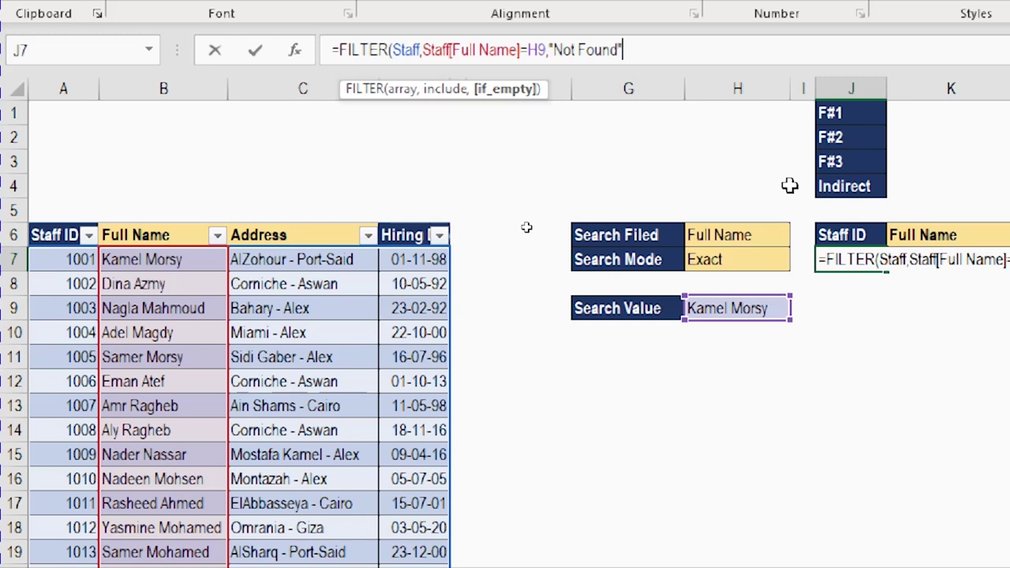
{"action": "type", "text": "\")"}
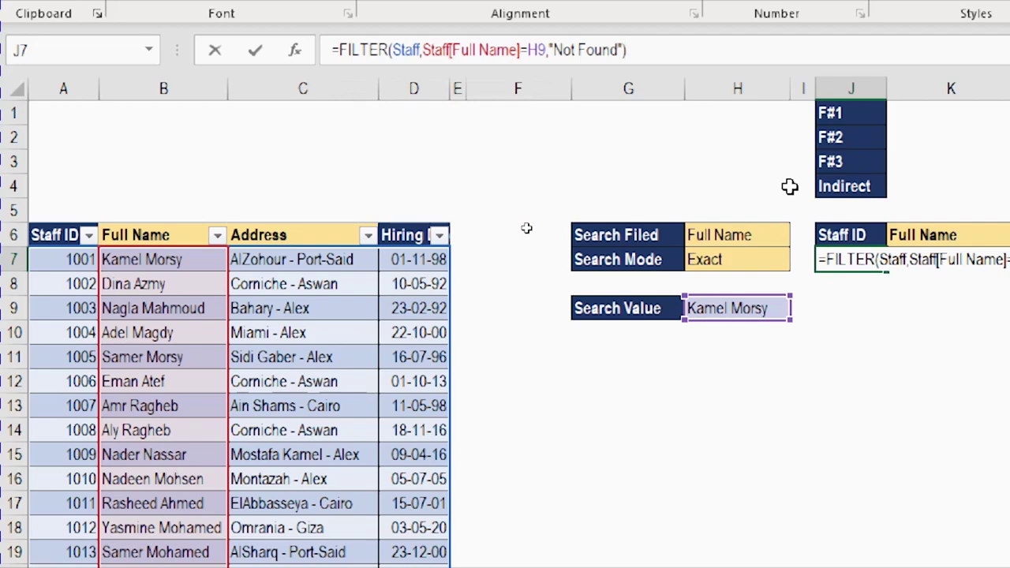
{"action": "key", "text": "Return"}
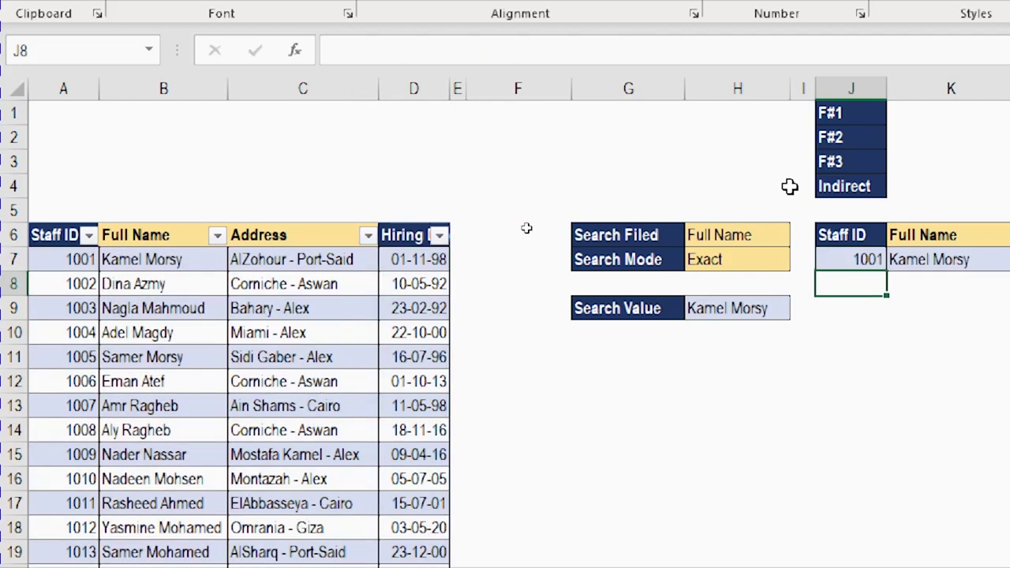
{"action": "key", "text": "Right"}
{"action": "key", "text": "Right"}
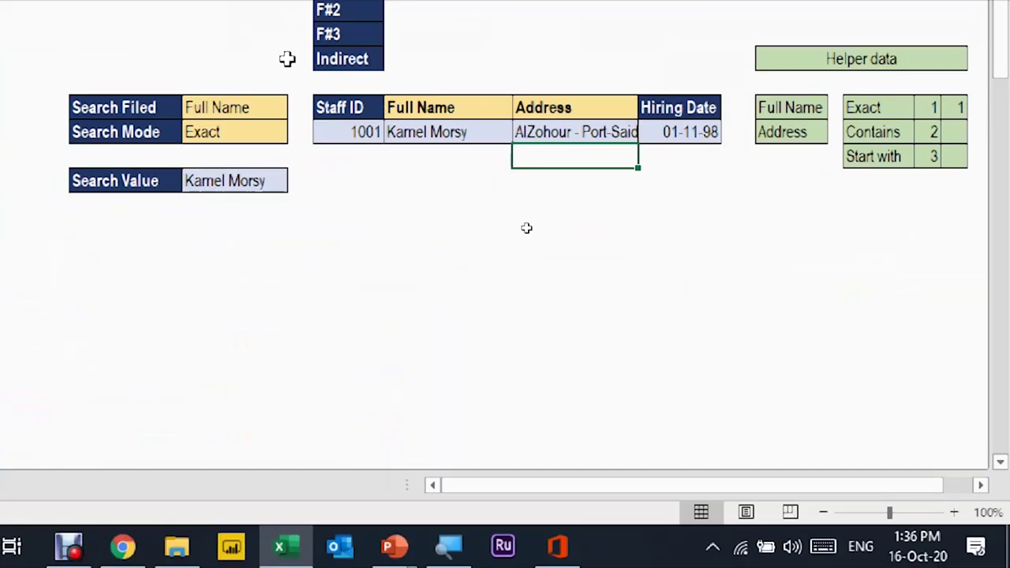
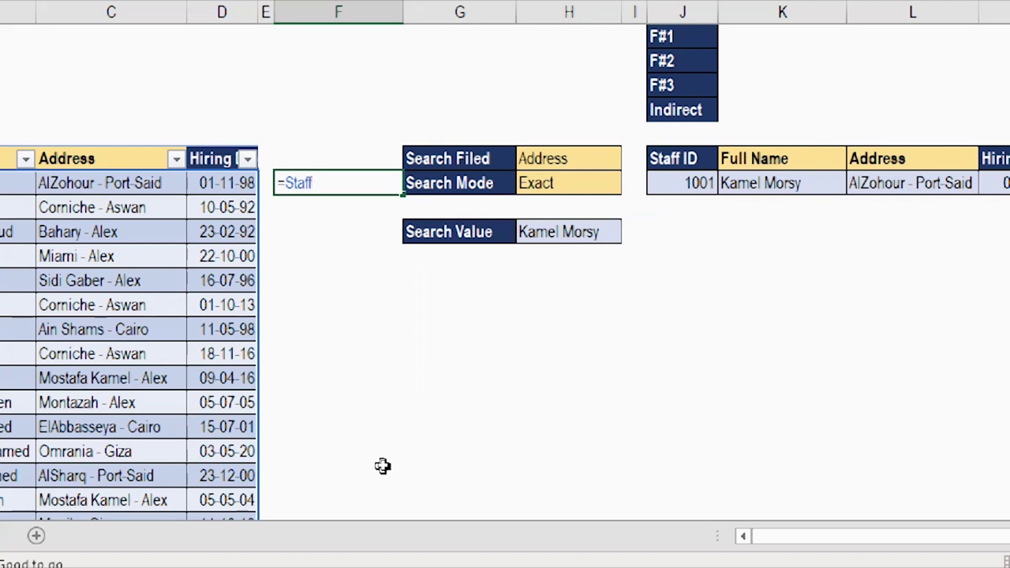
Step: Enter =Staff[Full Name] in F7 so the full-name list spills down column F
{"action": "type", "text": "["}
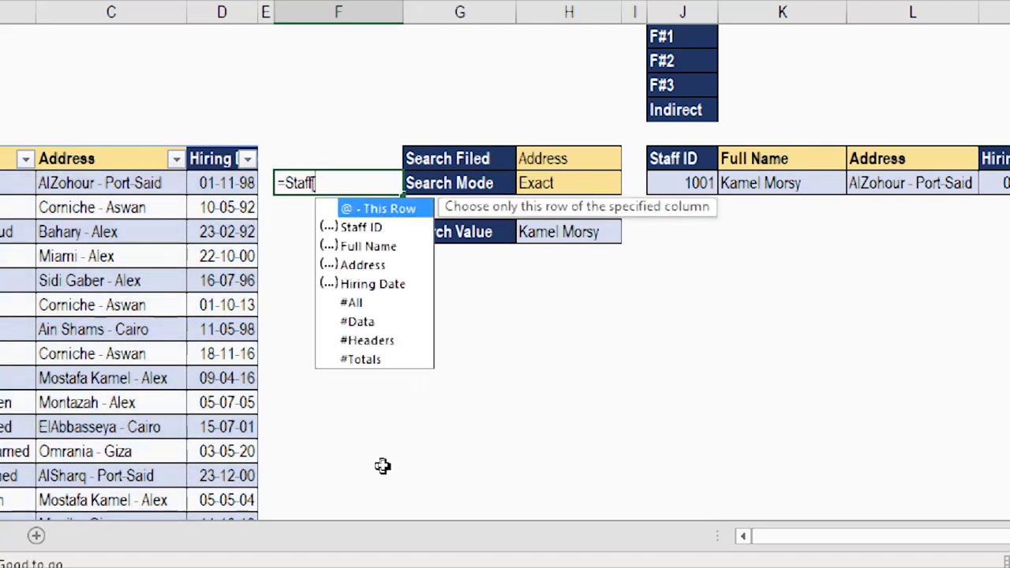
{"action": "type", "text": "Full Name"}
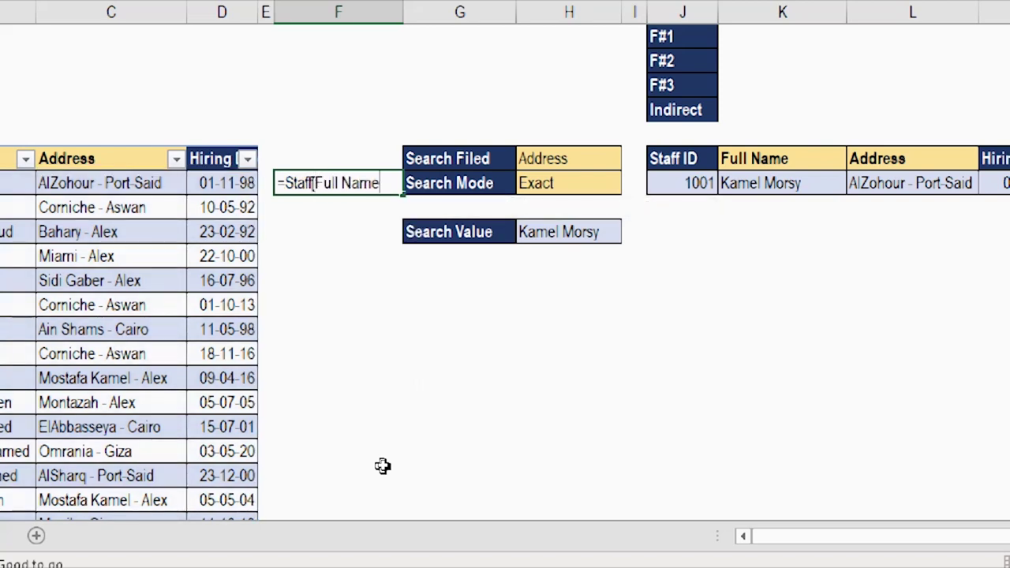
{"action": "type", "text": "]"}
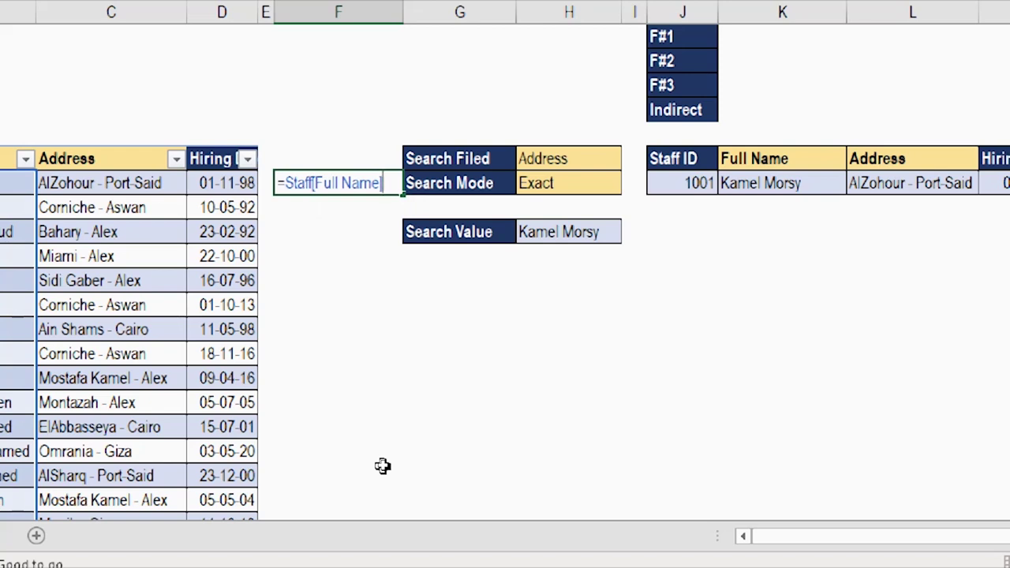
{"action": "key", "text": "Return"}
{"action": "key", "text": "Up"}
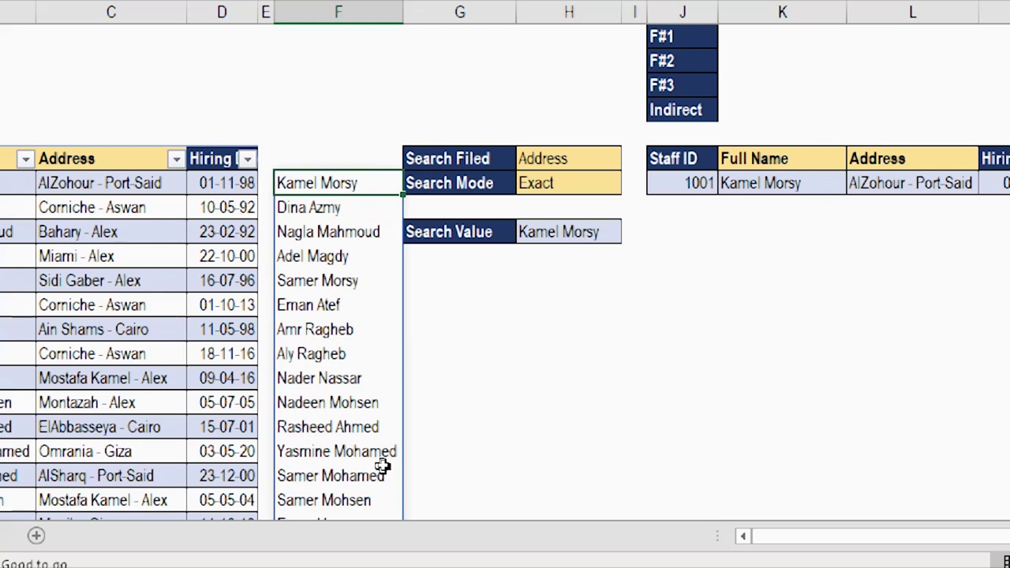
{"action": "key", "text": "Right"}
{"action": "key", "text": "Right"}
{"action": "key", "text": "Up"}
{"action": "key", "text": "Left"}
{"action": "key", "text": "Left"}
{"action": "key", "text": "Down"}
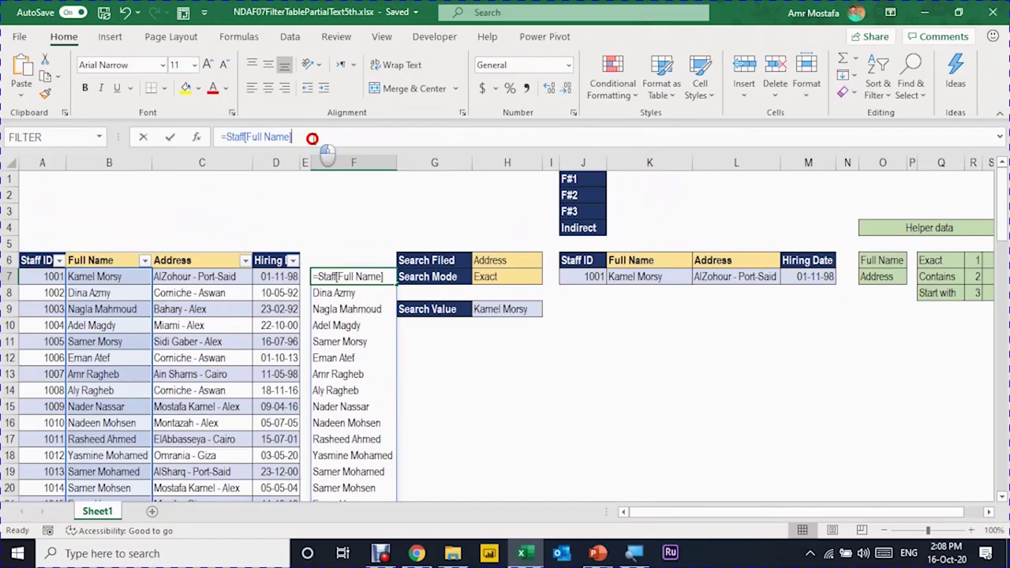
Step: Paste the Staff[Full Name] text into F3, clear F7, and begin an =INDIRECT formula there
{"action": "left_click_drag", "start_coordinate": [313, 138], "coordinate": [228, 136]}
{"action": "key", "text": "ctrl+c"}
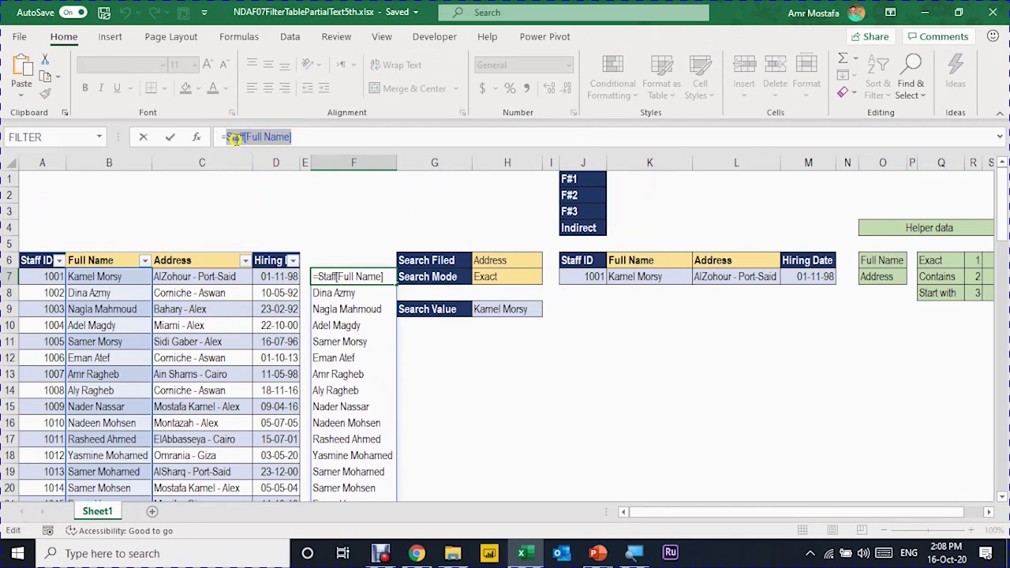
{"action": "left_click", "coordinate": [355, 214]}
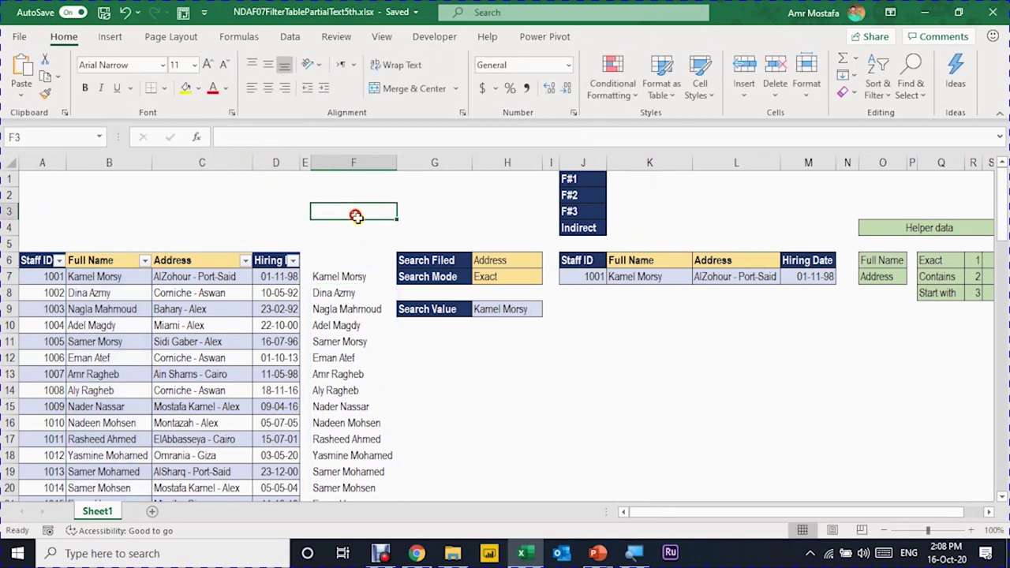
{"action": "key", "text": "ctrl+v"}
{"action": "left_click", "coordinate": [368, 274]}
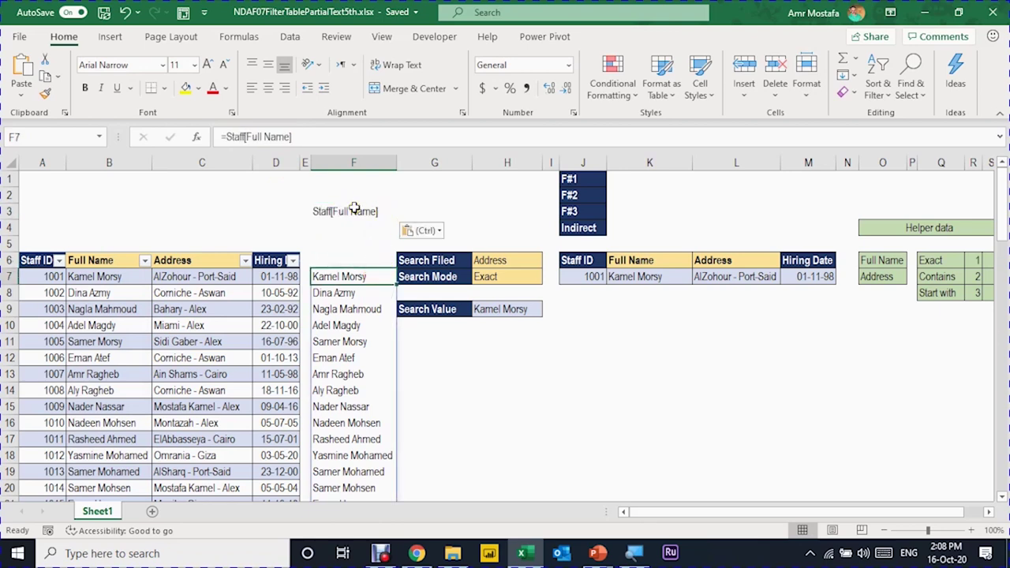
{"action": "left_click", "coordinate": [227, 137]}
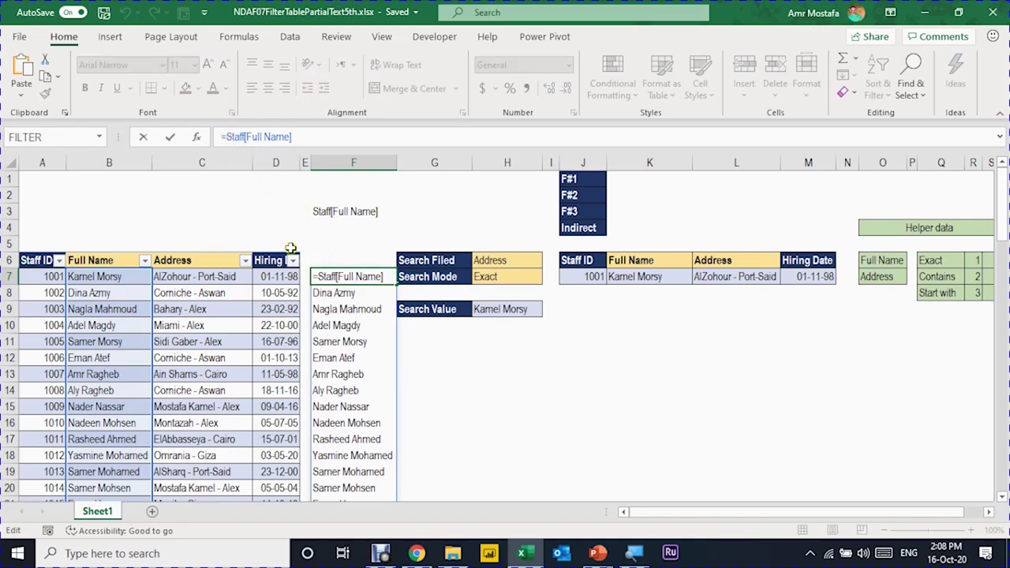
{"action": "key", "text": "Escape"}
{"action": "key", "text": "Delete"}
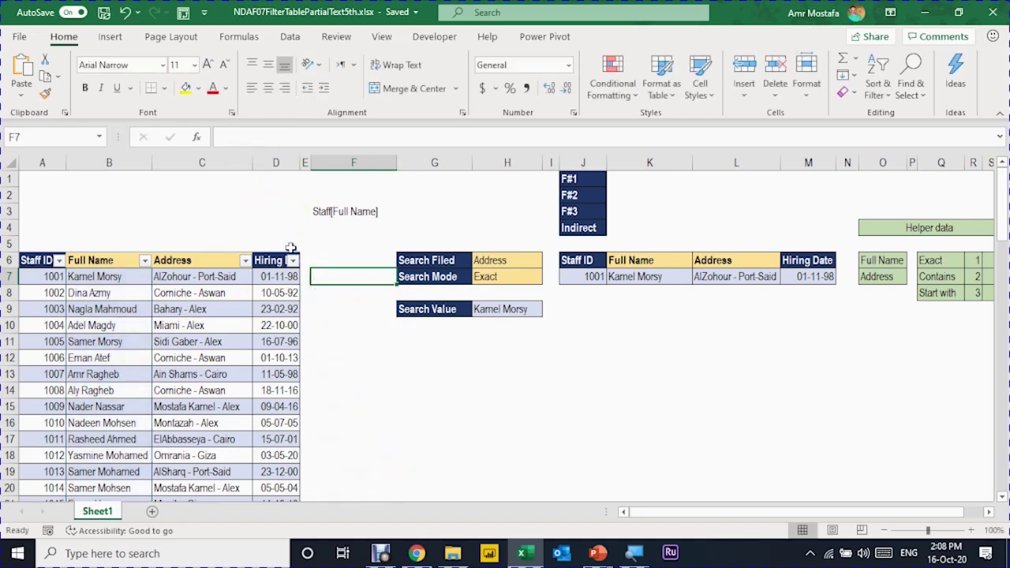
{"action": "type", "text": "=indi"}
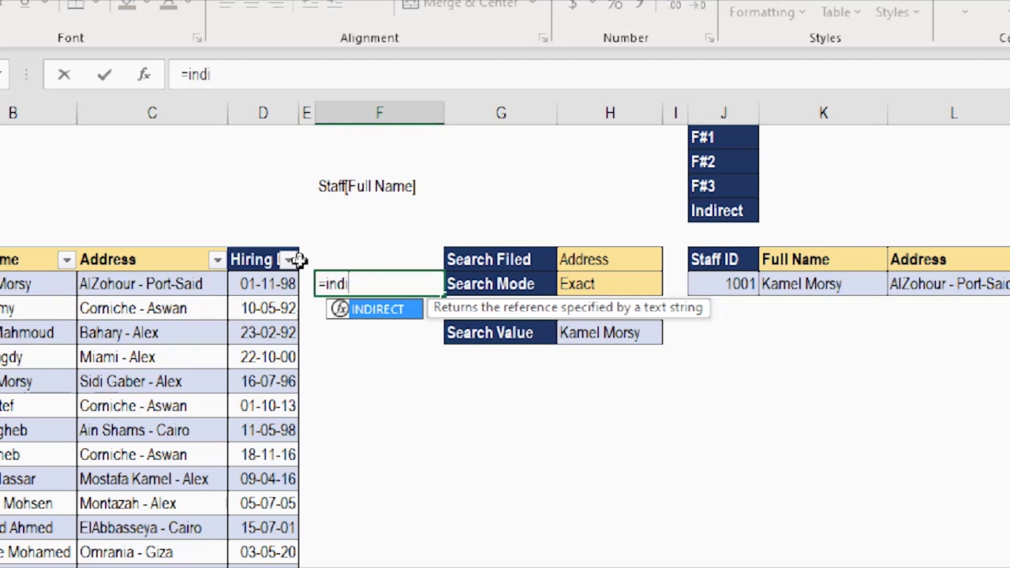
Step: Complete =INDIRECT(F3) in F7 so all full names spill down column F
{"action": "key", "text": "Tab"}
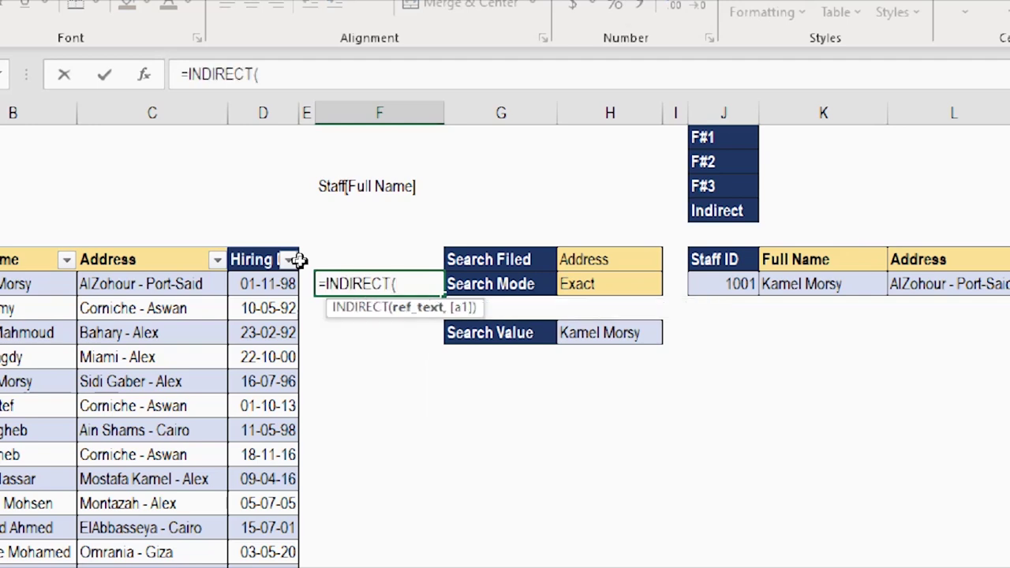
{"action": "left_click", "coordinate": [363, 186]}
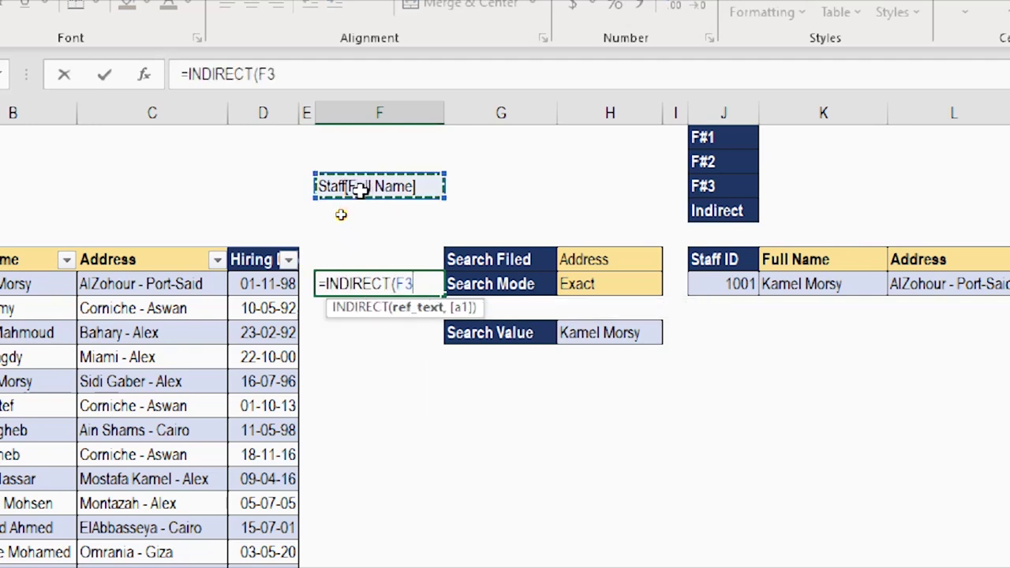
{"action": "type", "text": ")"}
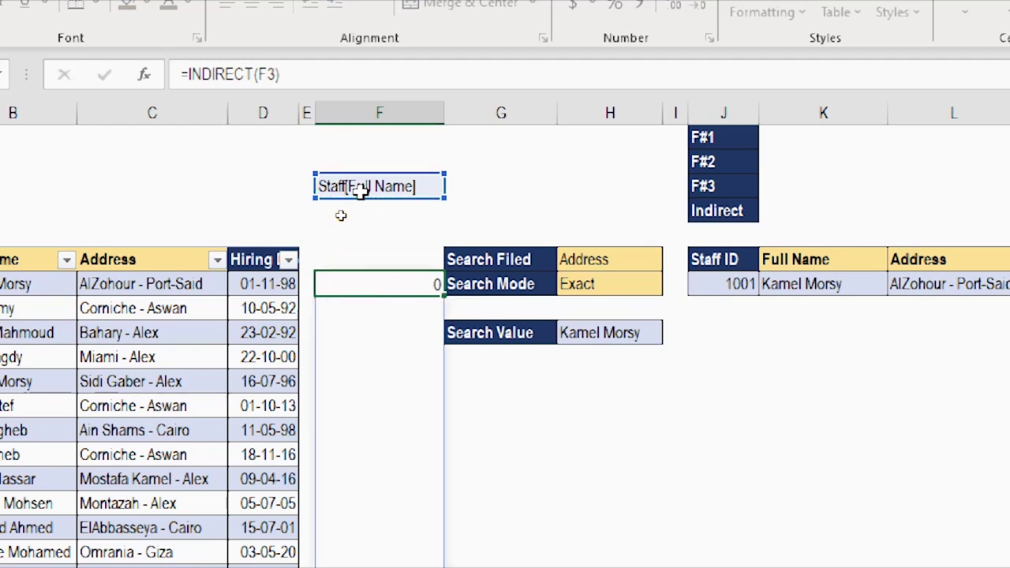
{"action": "key", "text": "ctrl+Return"}
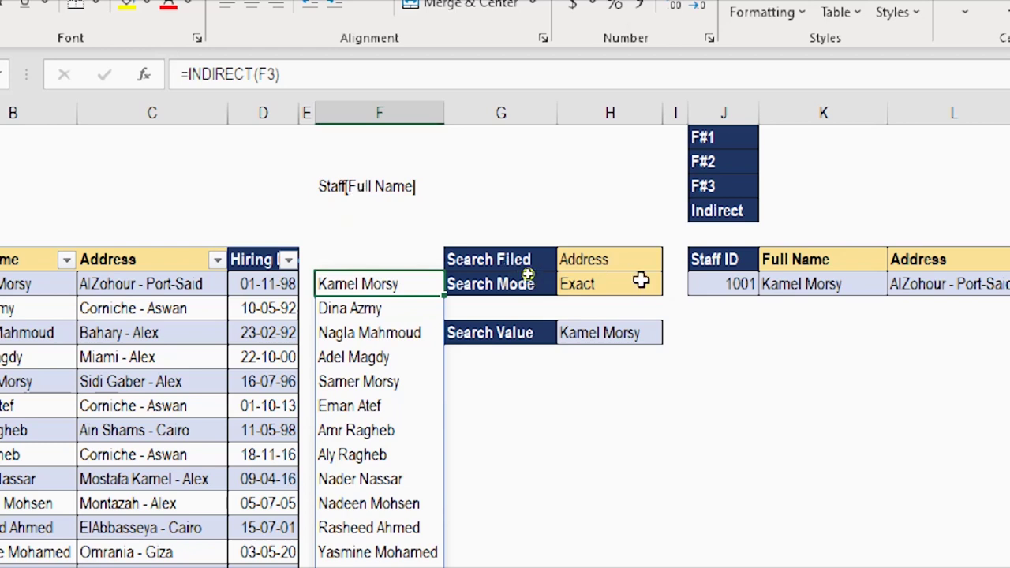
Step: Choose Full Name from the Search Filed dropdown in H6
{"action": "left_click", "coordinate": [629, 260]}
{"action": "left_click", "coordinate": [672, 260]}
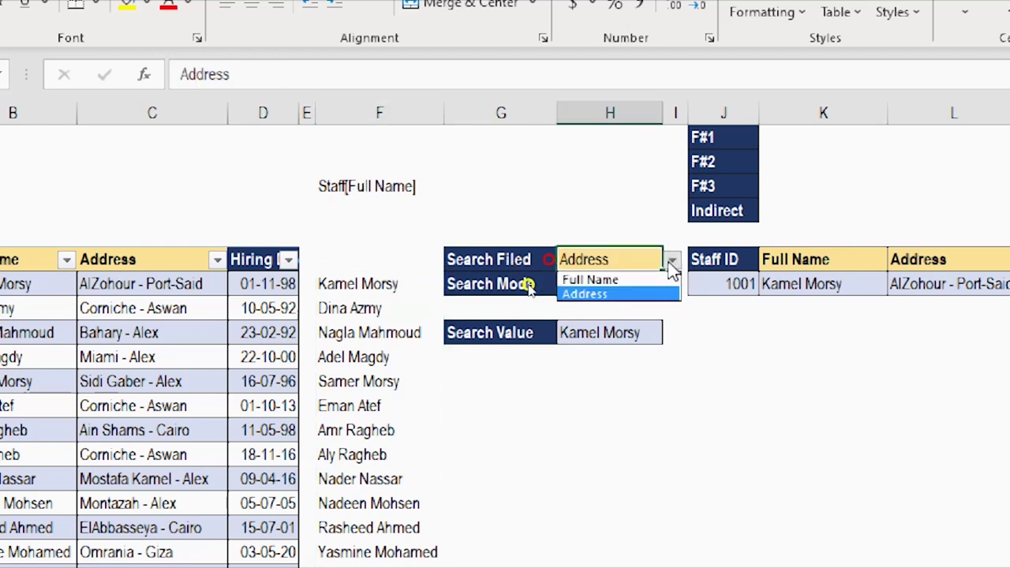
{"action": "left_click", "coordinate": [521, 275]}
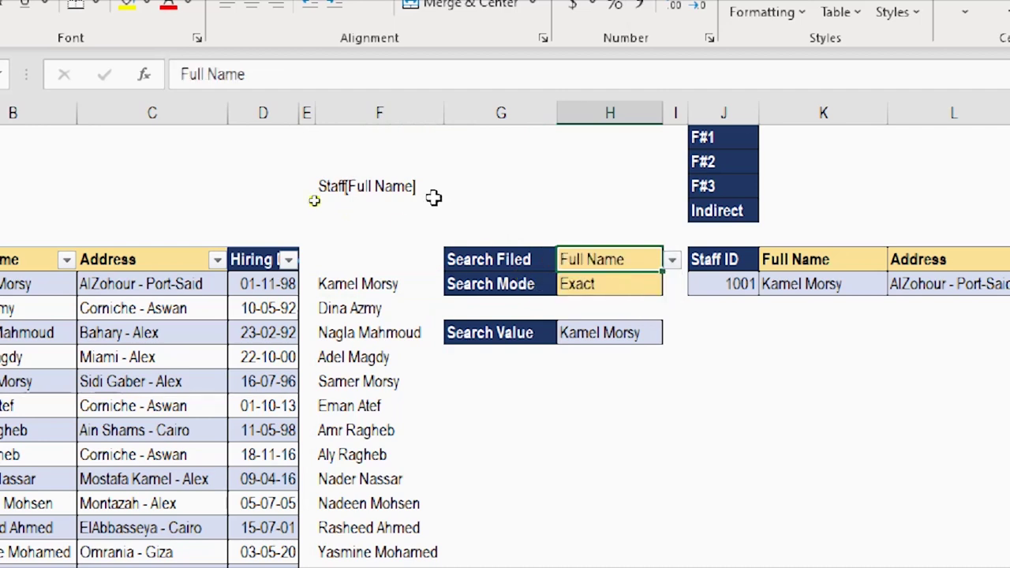
{"action": "left_click", "coordinate": [347, 188]}
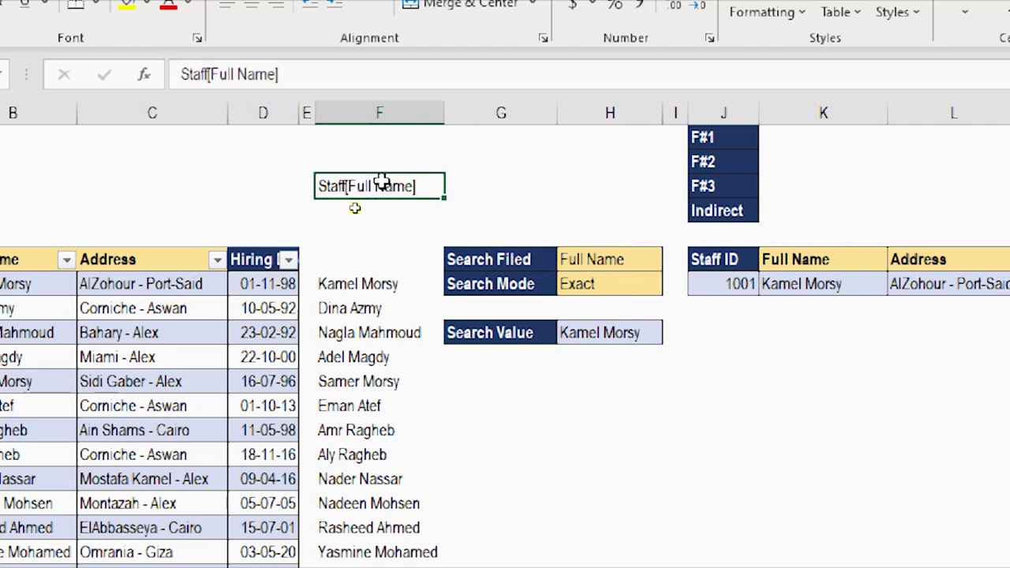
{"action": "left_click", "coordinate": [641, 260]}
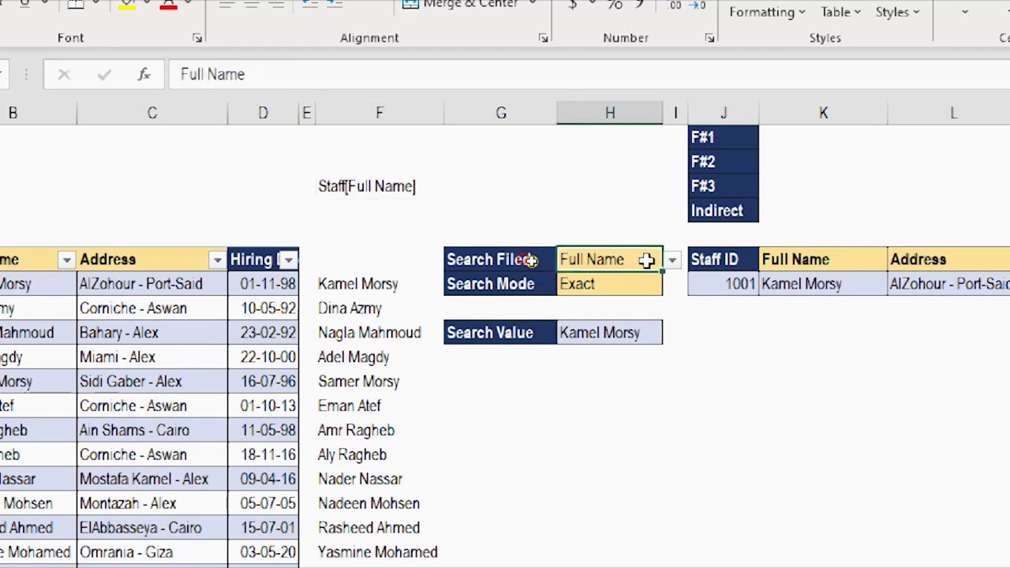
{"action": "left_click", "coordinate": [350, 186]}
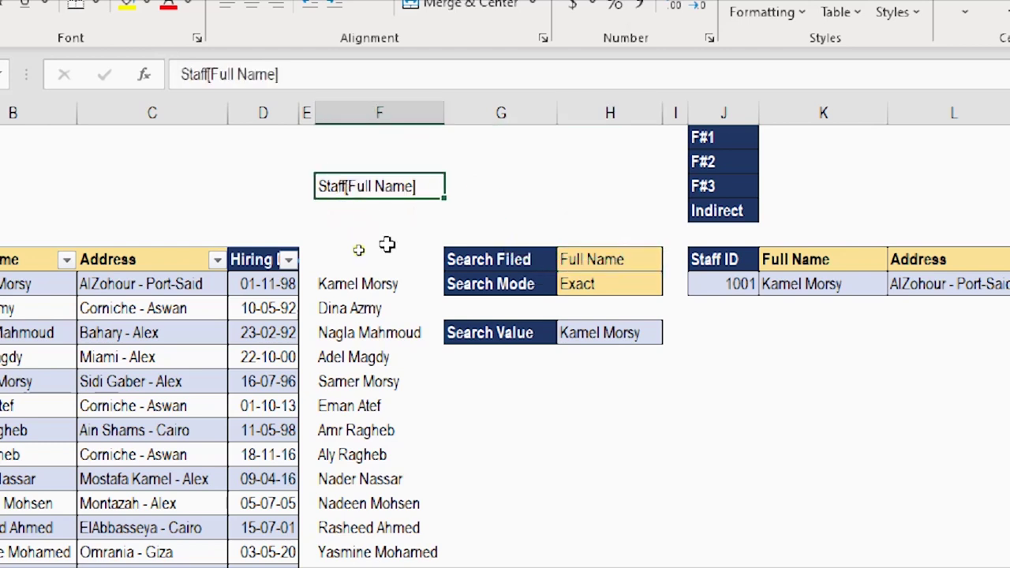
Step: Enter ="Staff["&H6&"]" in F2 to build the column reference from Search Filed
{"action": "key", "text": "Up"}
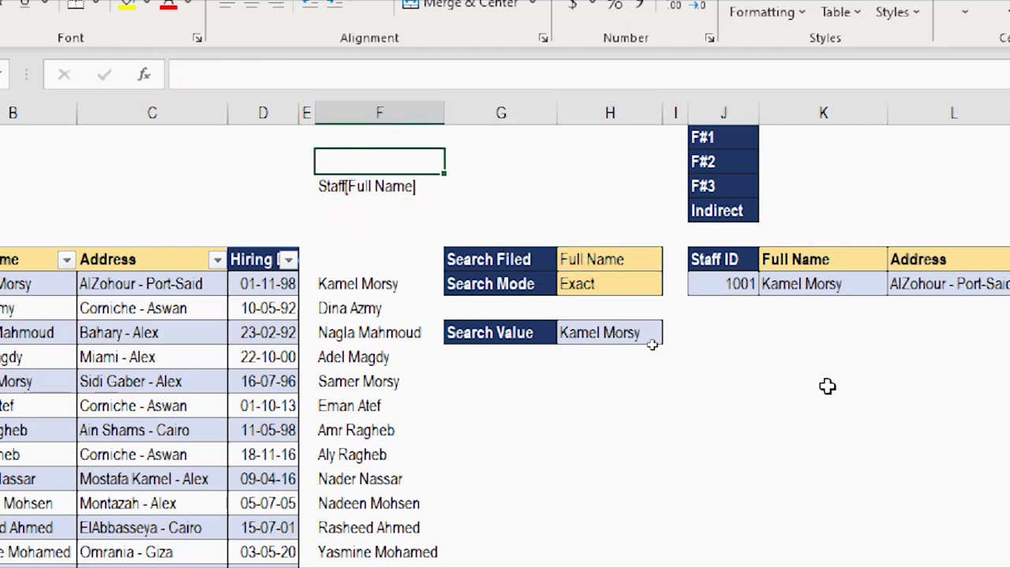
{"action": "type", "text": "="}
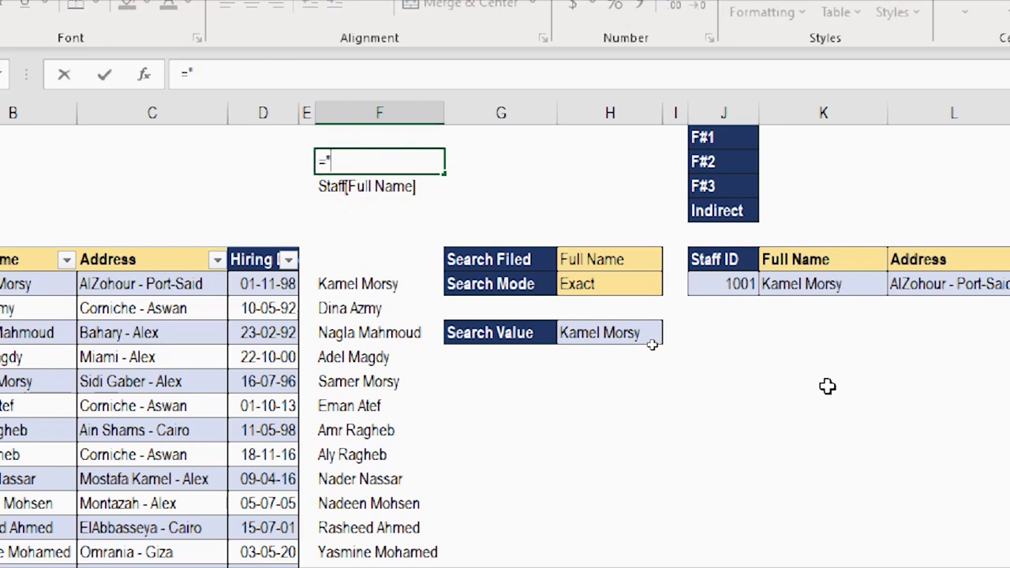
{"action": "type", "text": "\"Staff["}
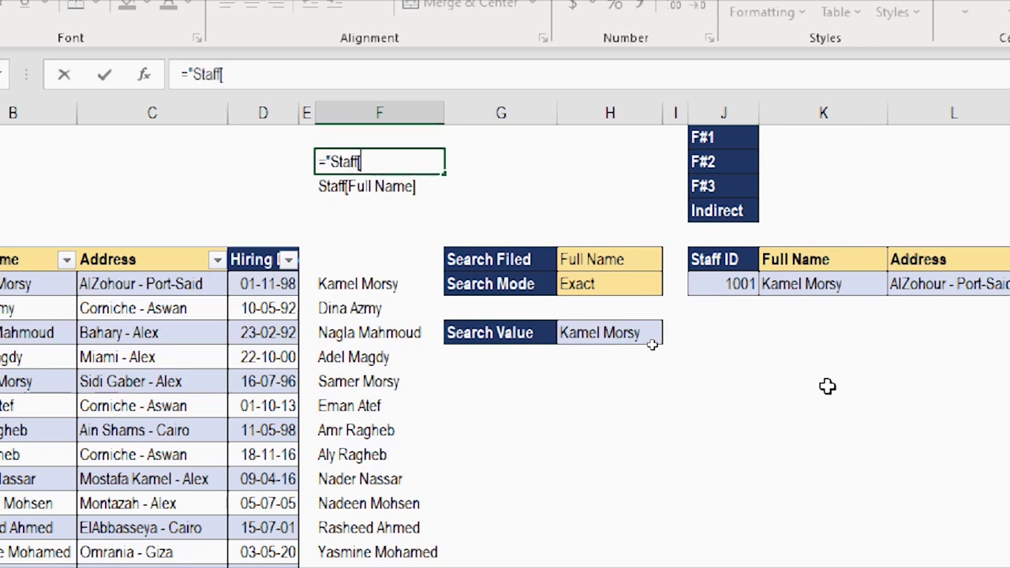
{"action": "type", "text": "\"&"}
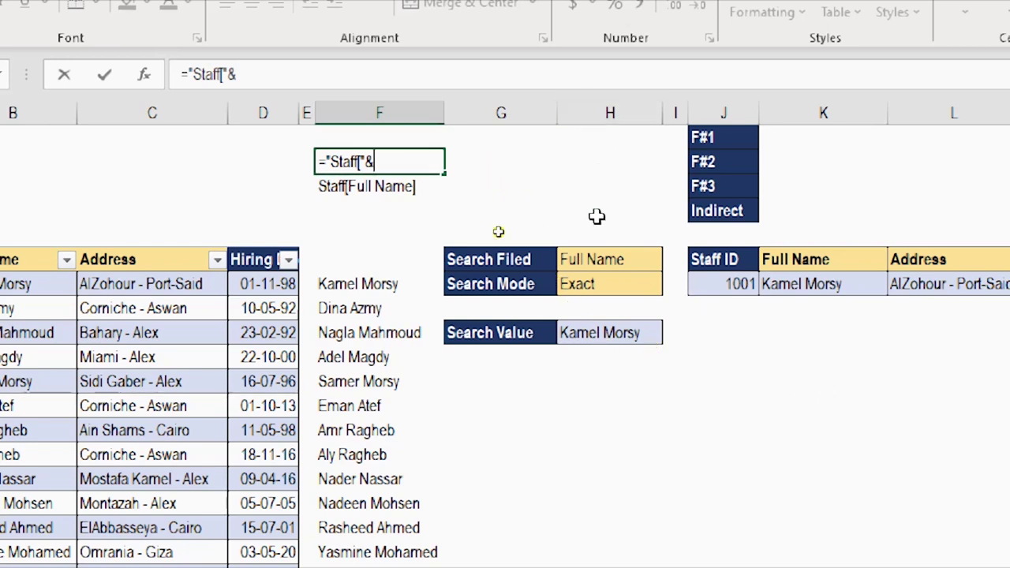
{"action": "left_click", "coordinate": [600, 263]}
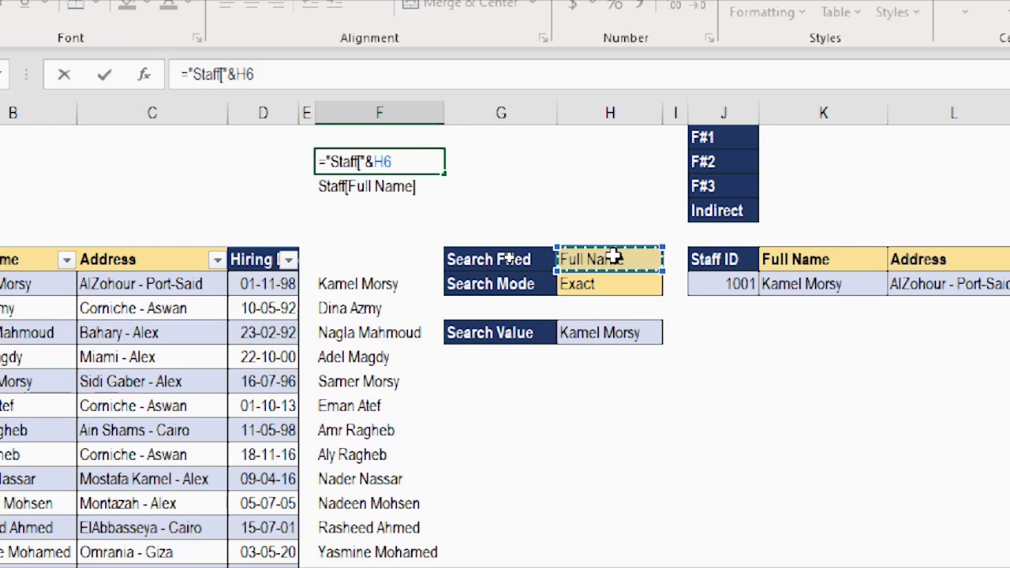
{"action": "type", "text": "&"}
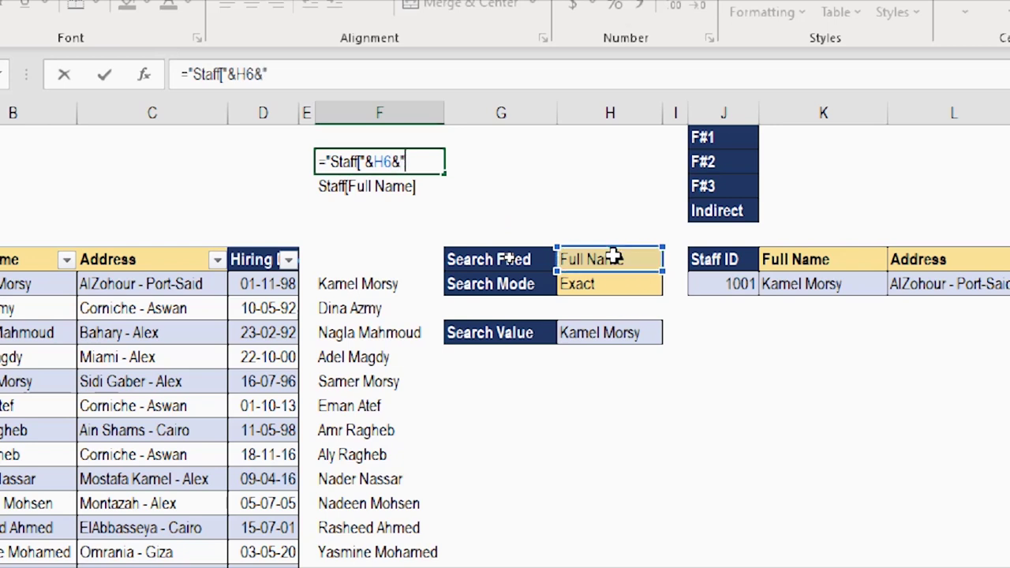
{"action": "type", "text": "\"]"}
{"action": "key", "text": "Return"}
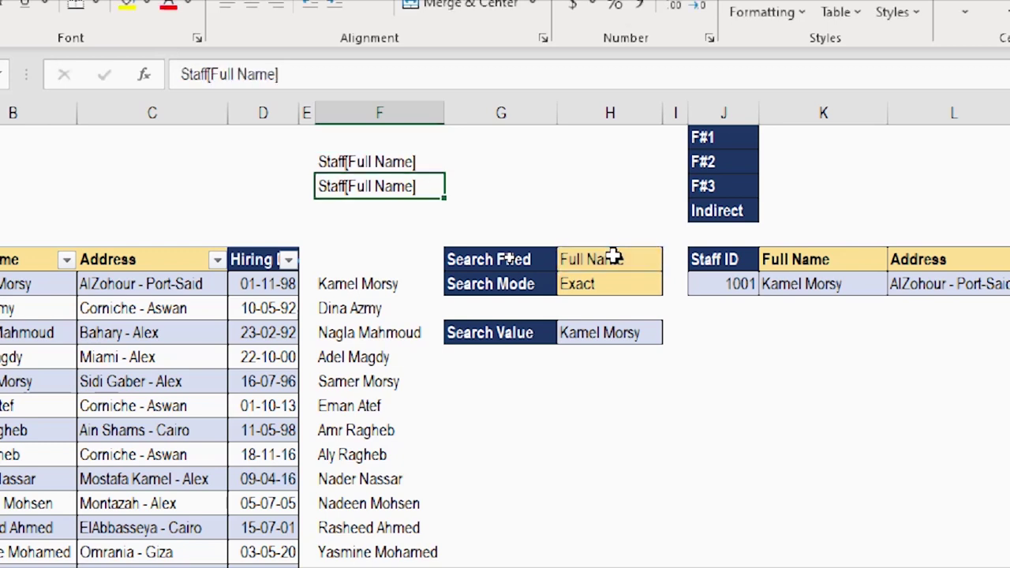
{"action": "key", "text": "Up"}
{"action": "key", "text": "Down"}
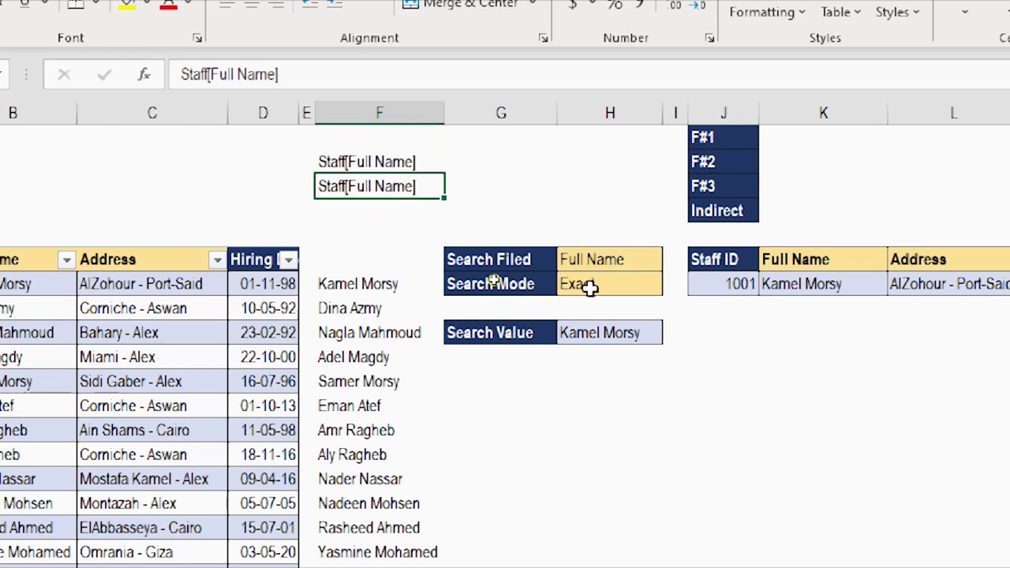
Step: Switch Search Filed to Address and confirm F2 now reads Staff[Address]
{"action": "left_click", "coordinate": [620, 255]}
{"action": "left_click", "coordinate": [672, 260]}
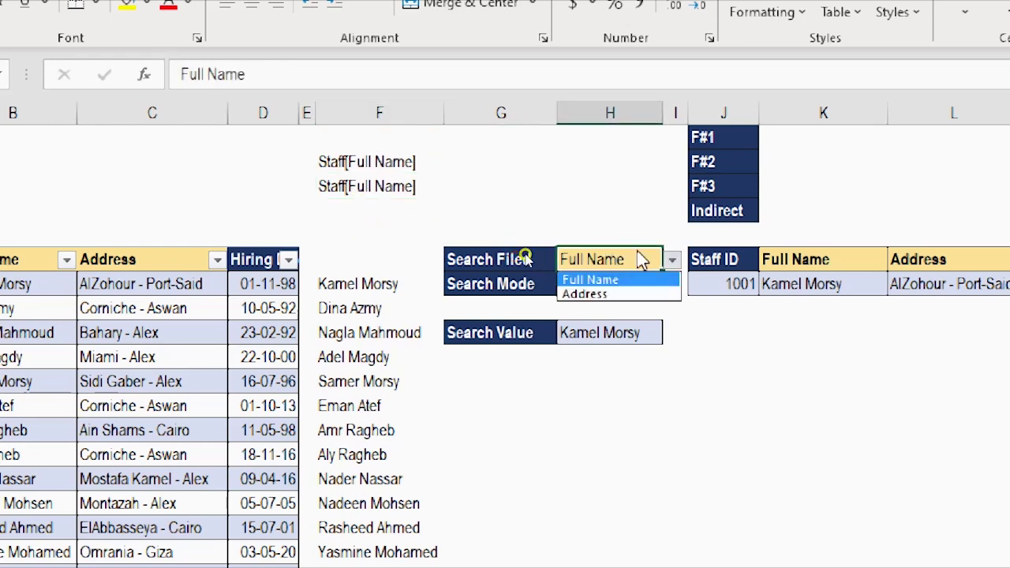
{"action": "left_click", "coordinate": [590, 293]}
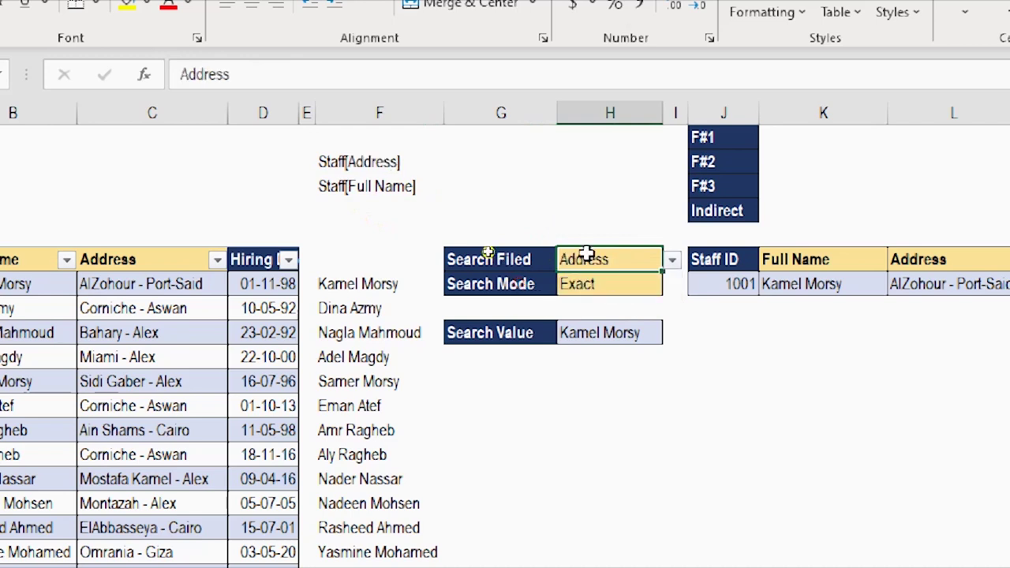
{"action": "left_click", "coordinate": [372, 162]}
{"action": "left_click", "coordinate": [373, 187]}
Step: Point the F7 INDIRECT formula at the F2 reference and test it with Search Filed set to Full Name
{"action": "double_click", "coordinate": [371, 281]}
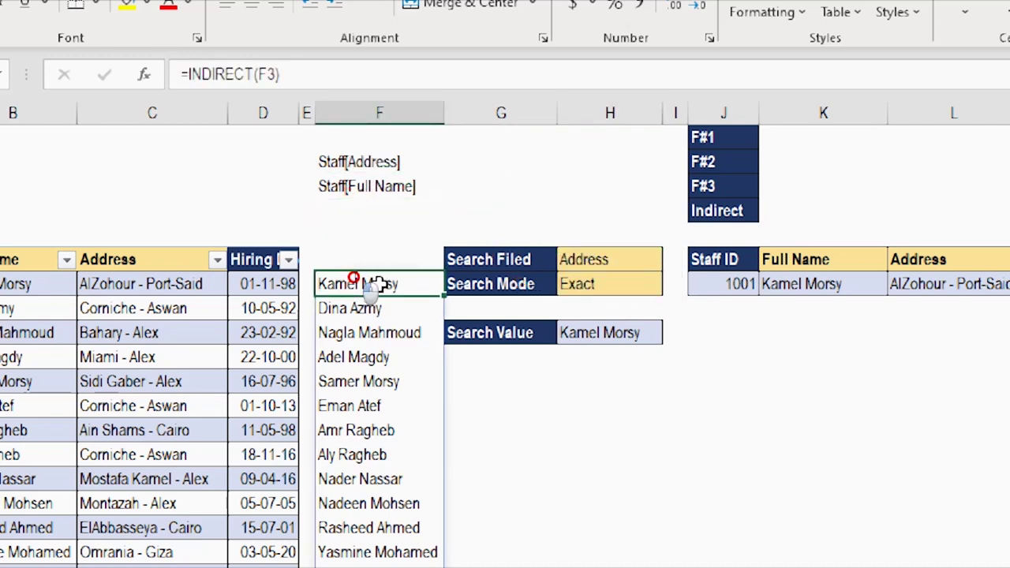
{"action": "left_click_drag", "start_coordinate": [403, 182], "coordinate": [397, 162]}
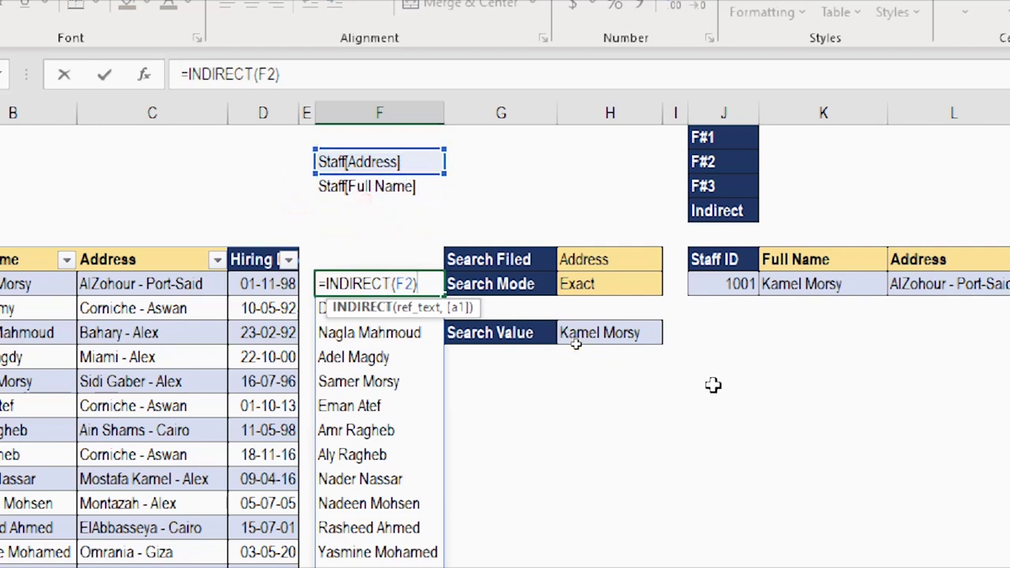
{"action": "key", "text": "Return"}
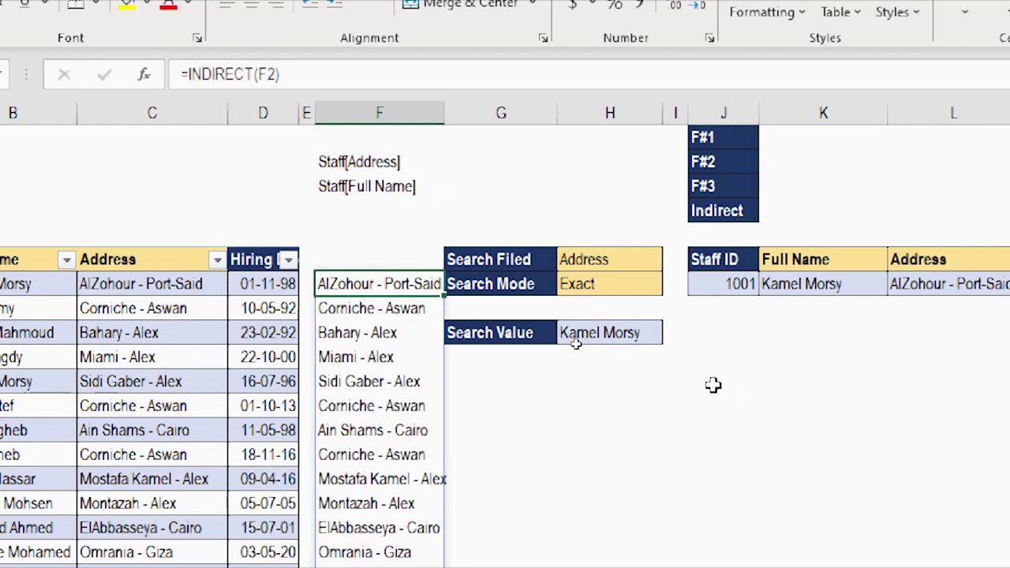
{"action": "left_click", "coordinate": [624, 265]}
{"action": "left_click", "coordinate": [592, 243]}
{"action": "left_click", "coordinate": [544, 259]}
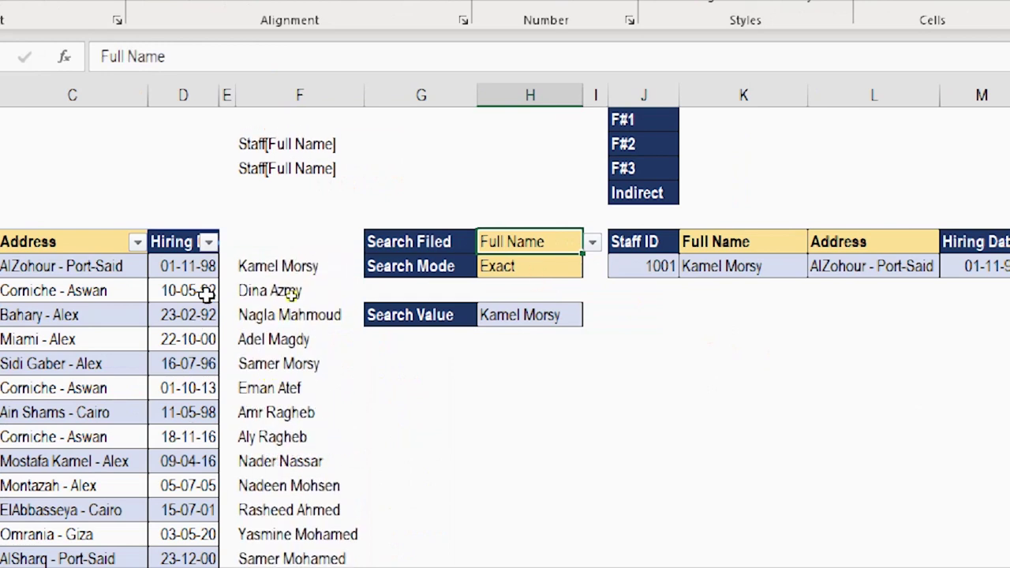
Step: Clear the F2 helper and put "Staff["&H6&"]" directly inside the F7 INDIRECT formula
{"action": "left_click", "coordinate": [286, 144]}
{"action": "left_click", "coordinate": [303, 264]}
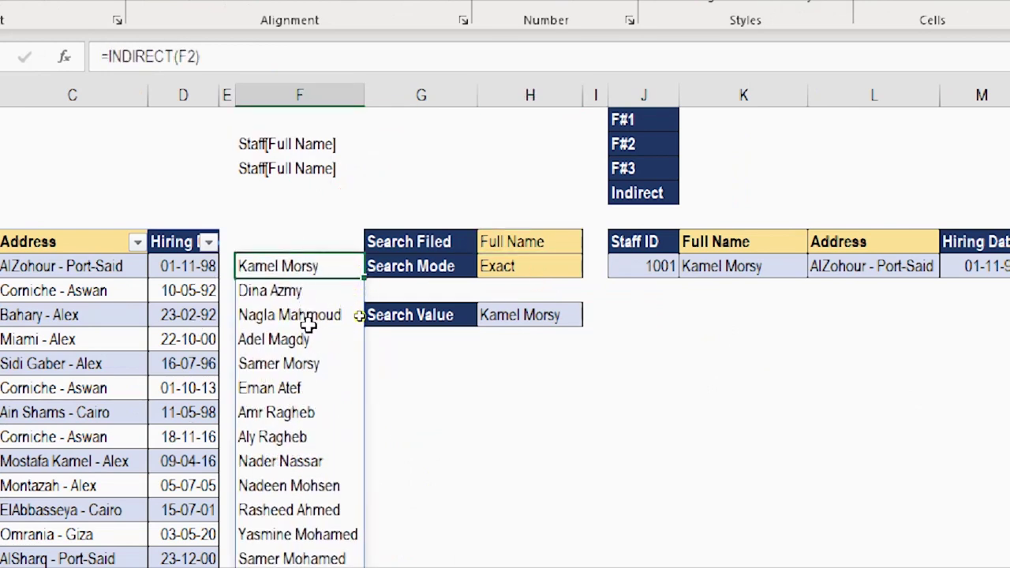
{"action": "left_click", "coordinate": [278, 140]}
{"action": "left_click_drag", "start_coordinate": [199, 57], "coordinate": [110, 38]}
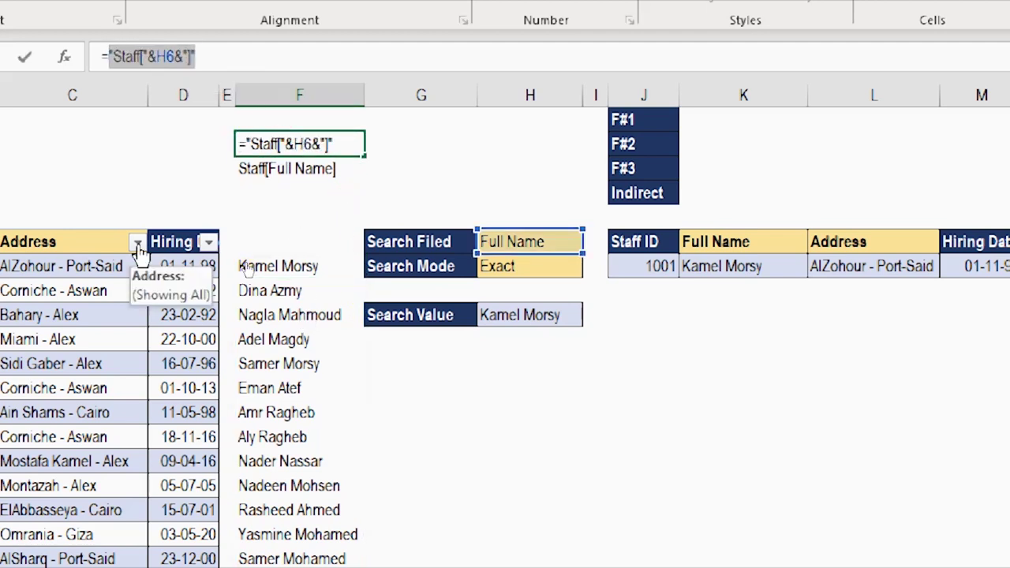
{"action": "key", "text": "BackSpace"}
{"action": "key", "text": "BackSpace"}
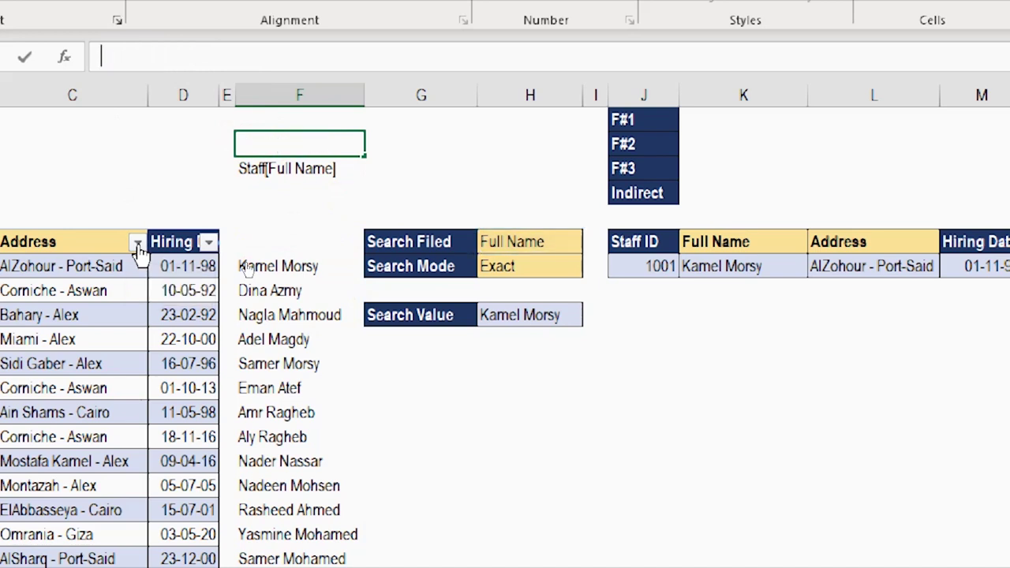
{"action": "key", "text": "Return"}
{"action": "left_click", "coordinate": [289, 260]}
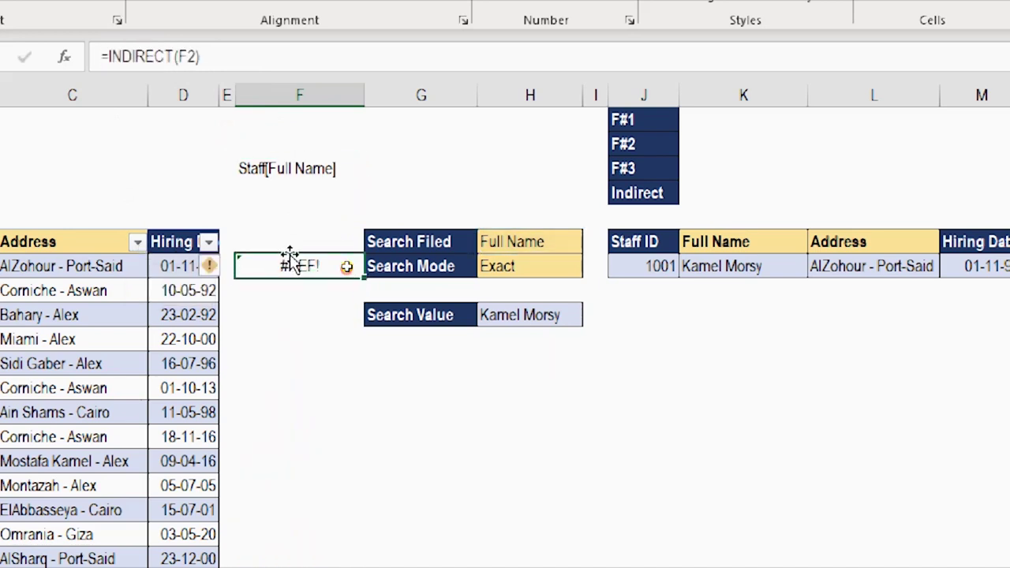
{"action": "double_click", "coordinate": [188, 56]}
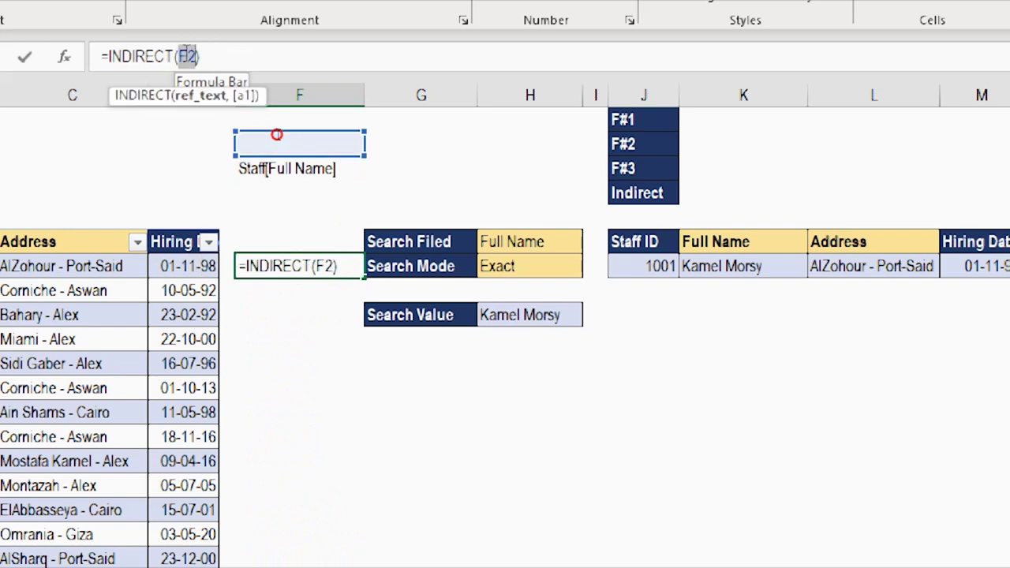
{"action": "type", "text": "\"Staff[\"&H6&\"]\""}
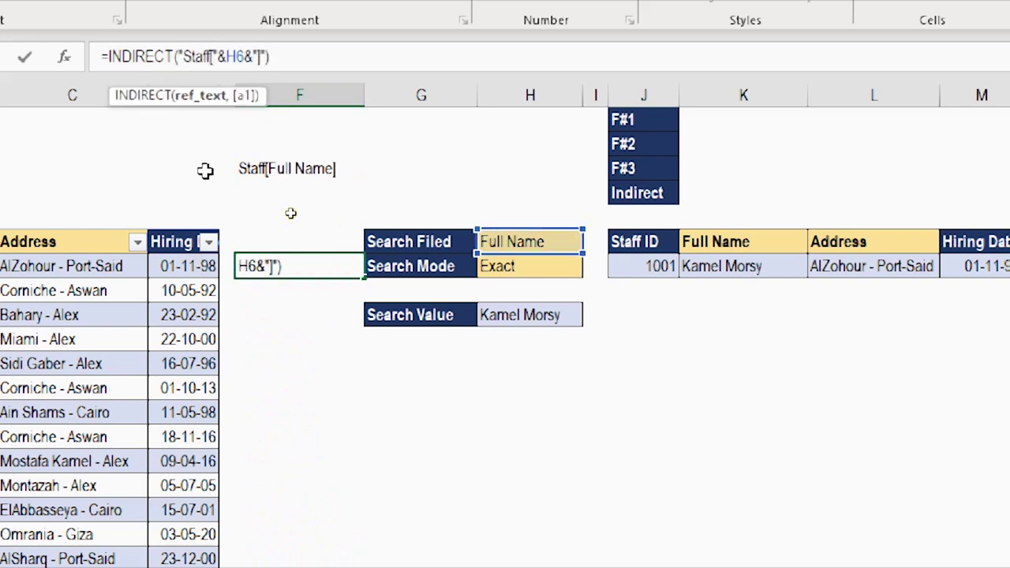
{"action": "key", "text": "ctrl+Return"}
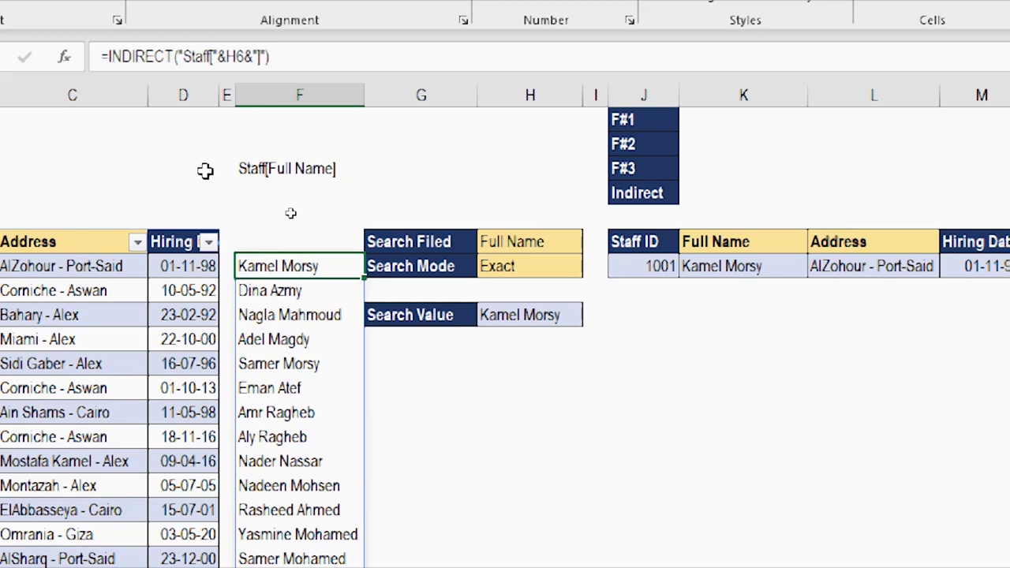
Step: Set Search Filed to Address, then delete the INDIRECT formula from F7, removing the spilled list
{"action": "left_click", "coordinate": [531, 247]}
{"action": "left_click", "coordinate": [592, 243]}
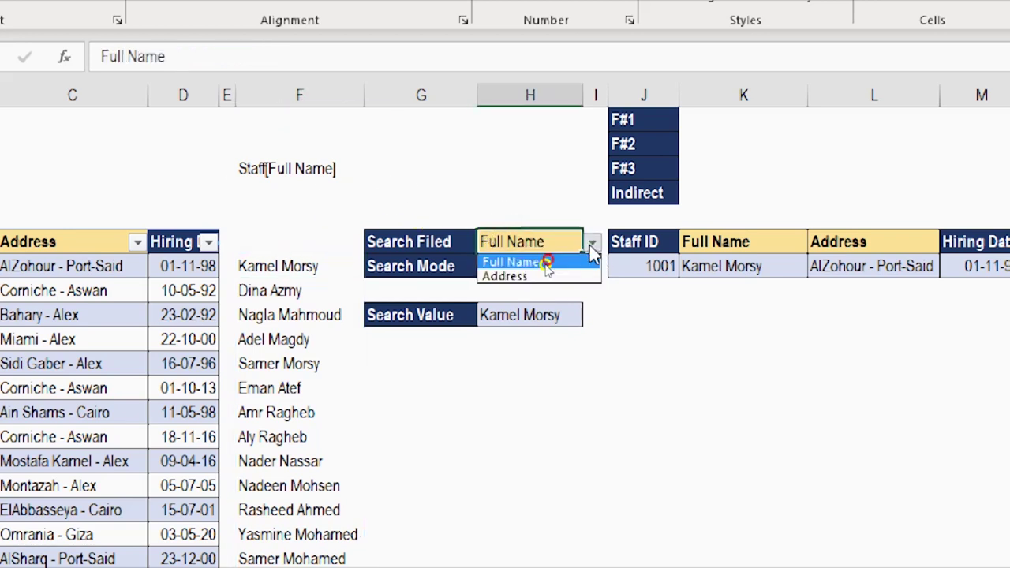
{"action": "left_click", "coordinate": [526, 276]}
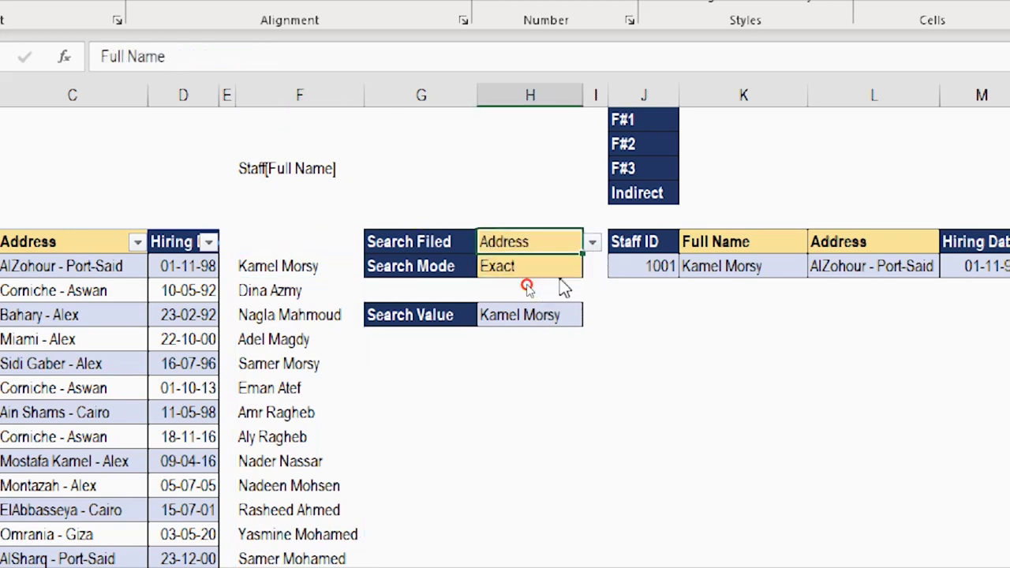
{"action": "left_click", "coordinate": [302, 266]}
{"action": "left_click", "coordinate": [307, 59]}
{"action": "left_click_drag", "start_coordinate": [307, 59], "coordinate": [110, 60]}
{"action": "key", "text": "ctrl+c"}
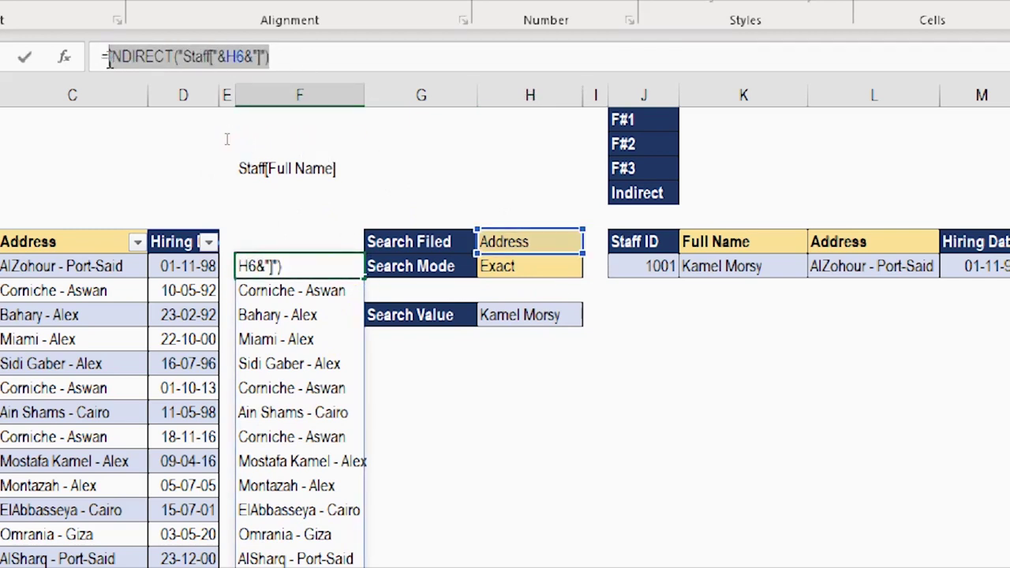
{"action": "key", "text": "BackSpace"}
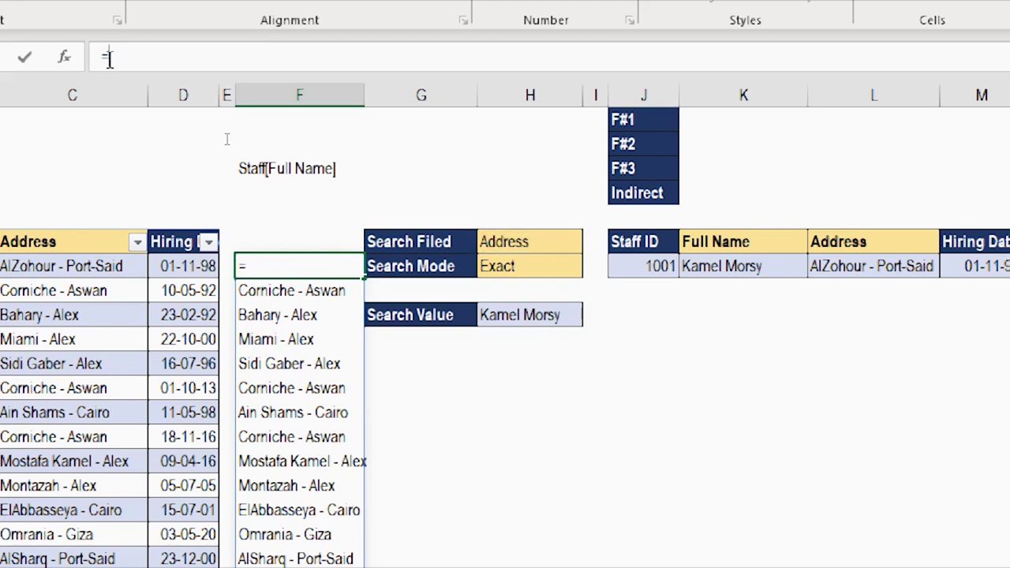
{"action": "key", "text": "Return"}
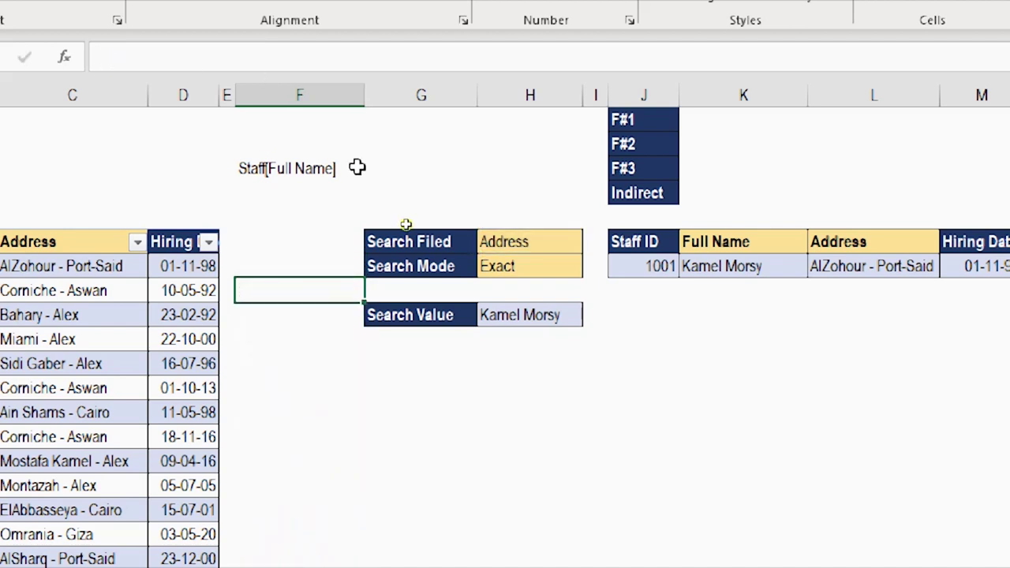
Step: Replace Staff[Full Name] in the FILTER formula with the INDIRECT("Staff["&H6&"]") expression
{"action": "left_click", "coordinate": [662, 270]}
{"action": "left_click_drag", "start_coordinate": [289, 57], "coordinate": [198, 63]}
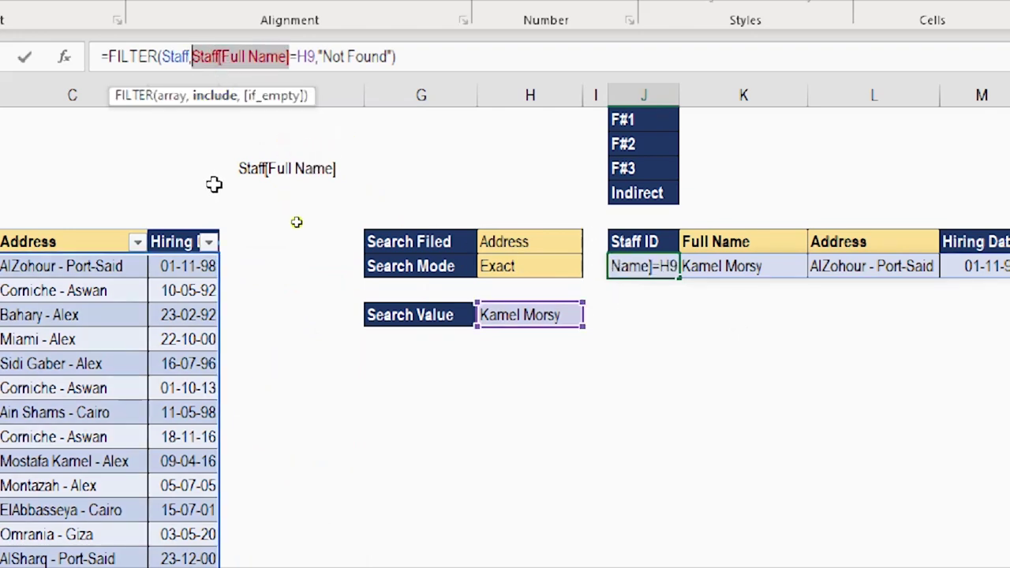
{"action": "key", "text": "ctrl+v"}
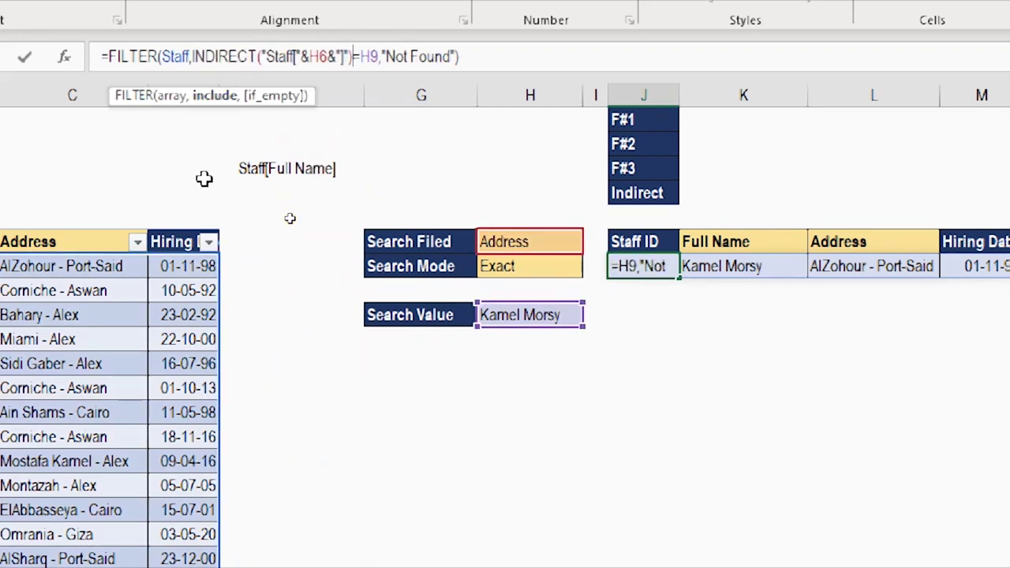
{"action": "key", "text": "Return"}
Step: Test Search Filed as Full Name, then set it to Address
{"action": "key", "text": "Up"}
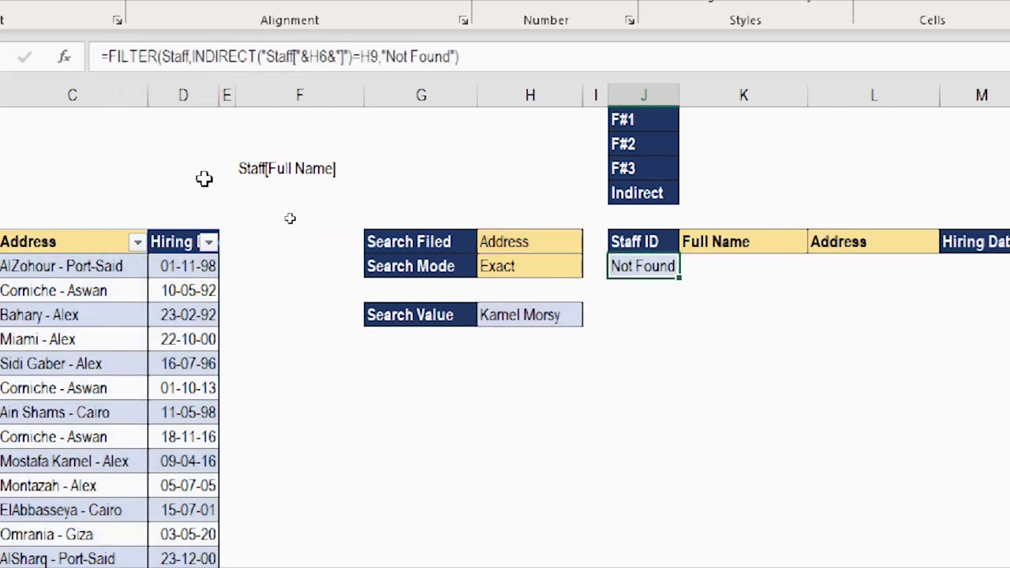
{"action": "key", "text": "Left"}
{"action": "key", "text": "Left"}
{"action": "key", "text": "Up"}
{"action": "key", "text": "alt+Down"}
{"action": "key", "text": "Up"}
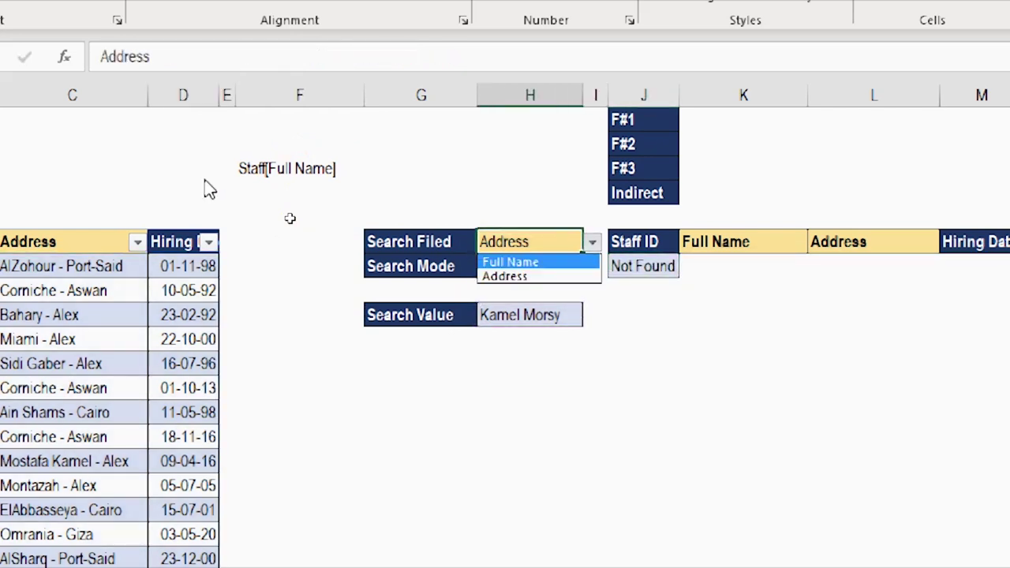
{"action": "key", "text": "Return"}
{"action": "key", "text": "Down"}
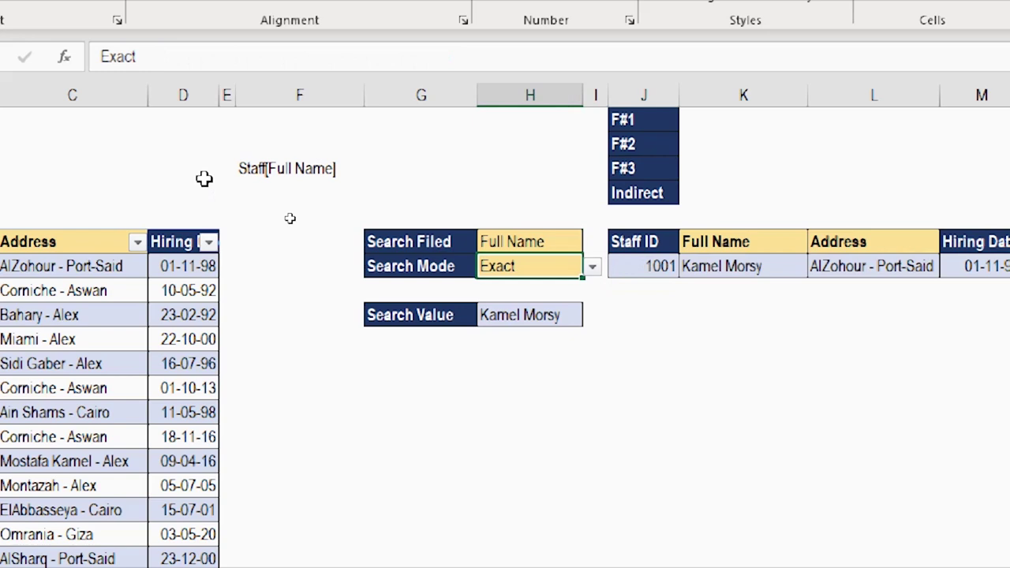
{"action": "key", "text": "Up"}
{"action": "key", "text": "alt+Down"}
{"action": "key", "text": "Down"}
{"action": "key", "text": "Return"}
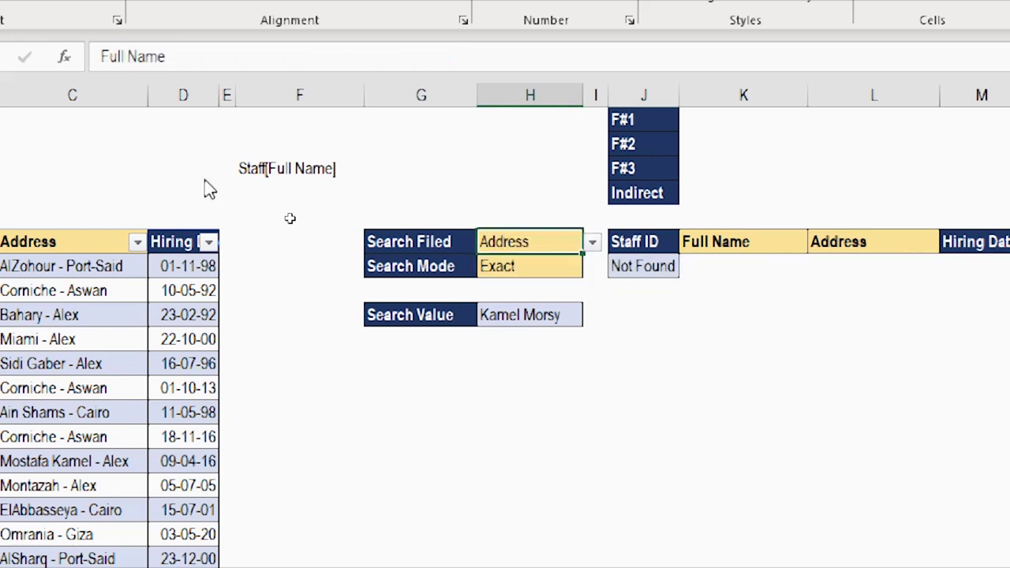
Step: Enter Dokki - Giza as the Search Value and review the three matching staff records
{"action": "key", "text": "Down"}
{"action": "key", "text": "Down"}
{"action": "key", "text": "Down"}
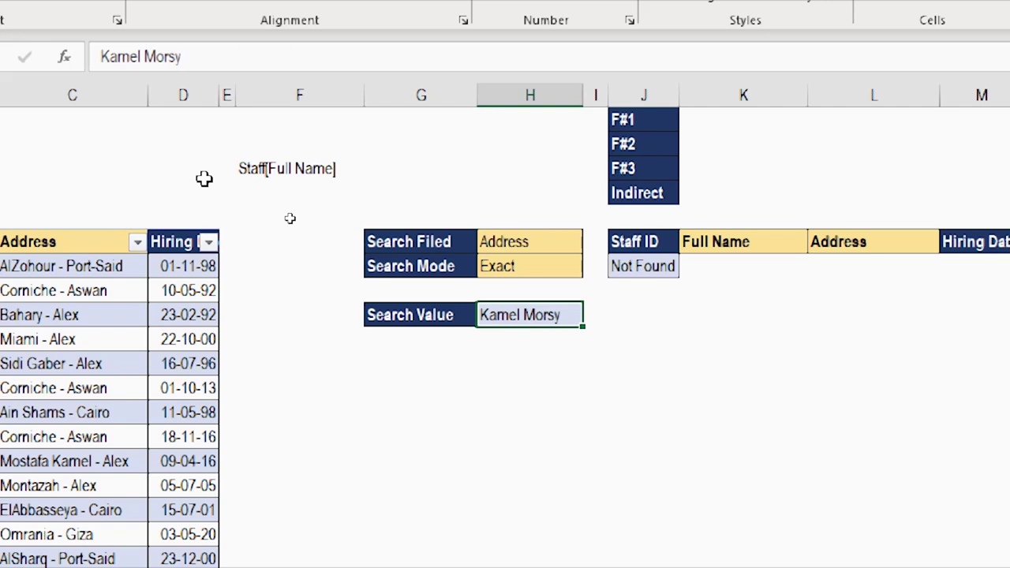
{"action": "type", "text": "Dokki - Giza"}
{"action": "key", "text": "Return"}
{"action": "key", "text": "Up"}
{"action": "key", "text": "Right"}
{"action": "key", "text": "Right"}
{"action": "key", "text": "Right"}
{"action": "key", "text": "Right"}
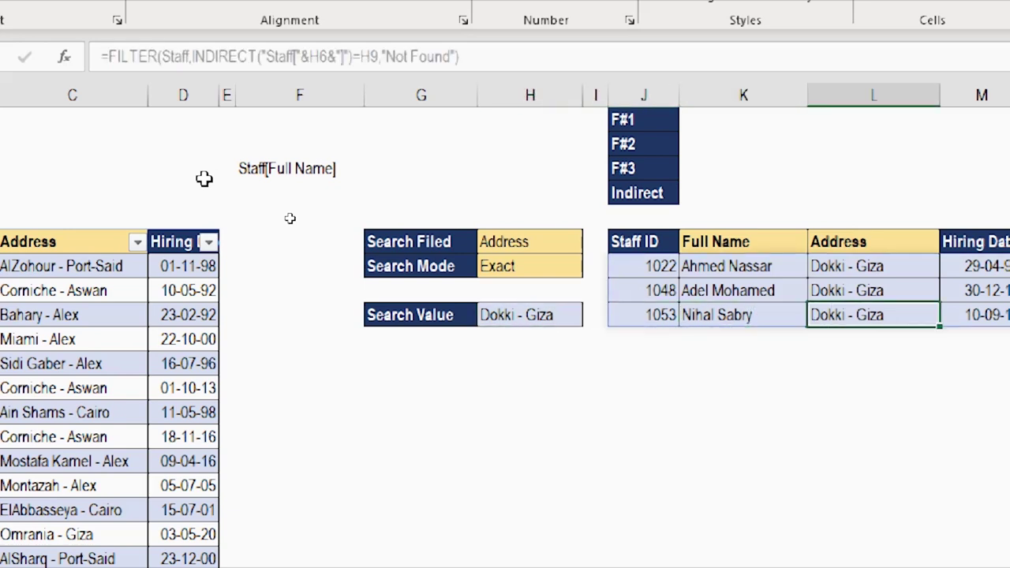
{"action": "key", "text": "Down"}
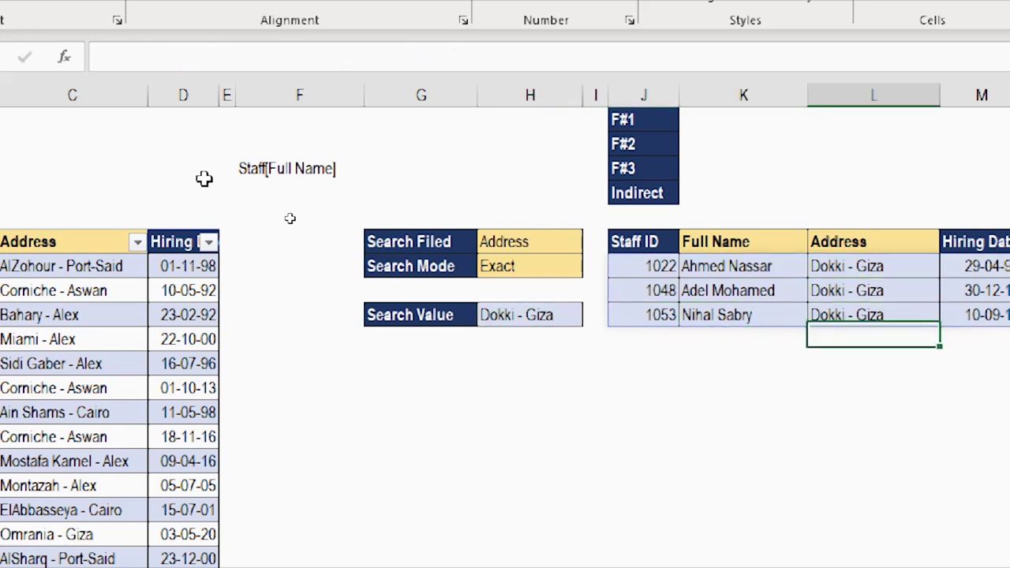
{"action": "key", "text": "Up"}
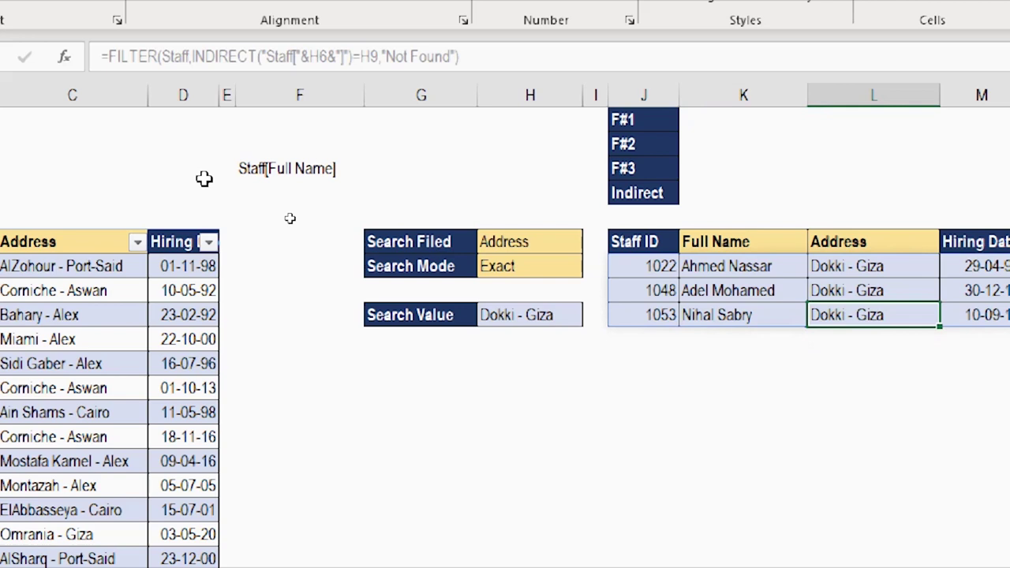
{"action": "key", "text": "Up"}
{"action": "key", "text": "Up"}
{"action": "key", "text": "Up"}
{"action": "key", "text": "Up"}
{"action": "key", "text": "Up"}
Step: Paste the INDIRECT expression into the cell beside Indirect
{"action": "key", "text": "Left"}
{"action": "key", "text": "ctrl+v"}
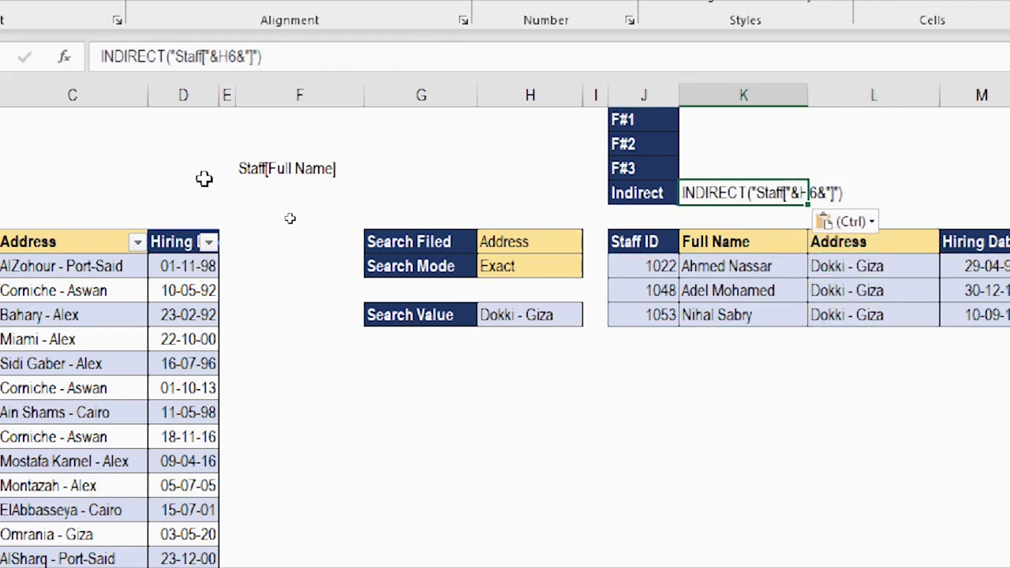
{"action": "key", "text": "Down"}
{"action": "key", "text": "Down"}
Step: Copy the full FILTER formula text and paste it beside F#1 as a note
{"action": "key", "text": "Up"}
{"action": "key", "text": "Left"}
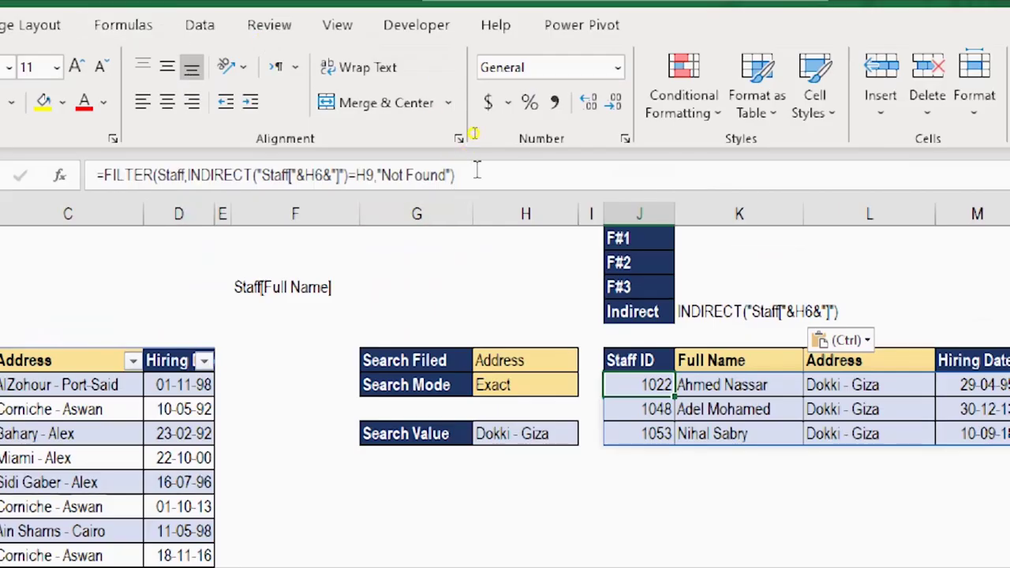
{"action": "left_click_drag", "start_coordinate": [477, 174], "coordinate": [104, 173]}
{"action": "key", "text": "ctrl+c"}
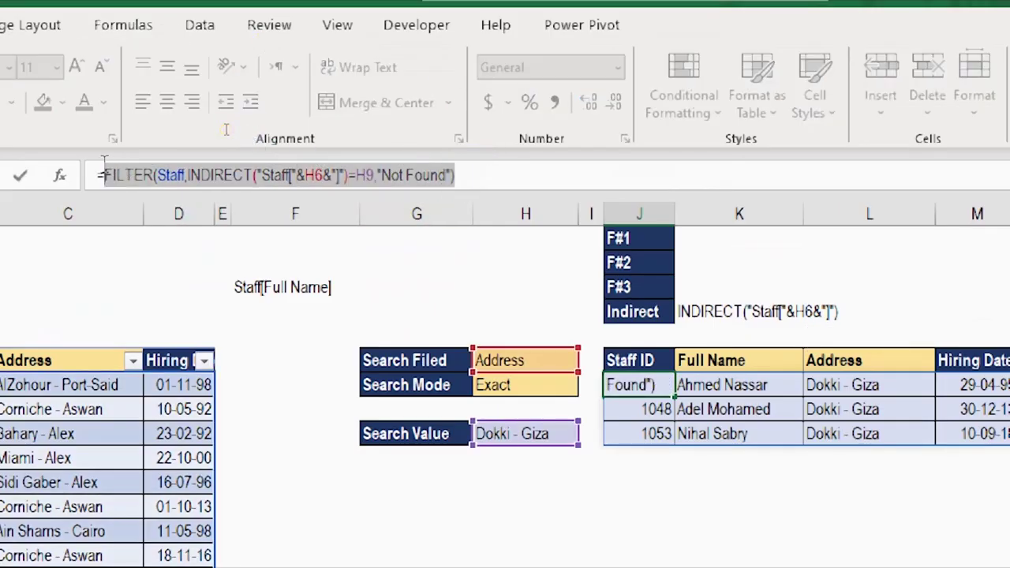
{"action": "key", "text": "Escape"}
{"action": "left_click", "coordinate": [715, 239]}
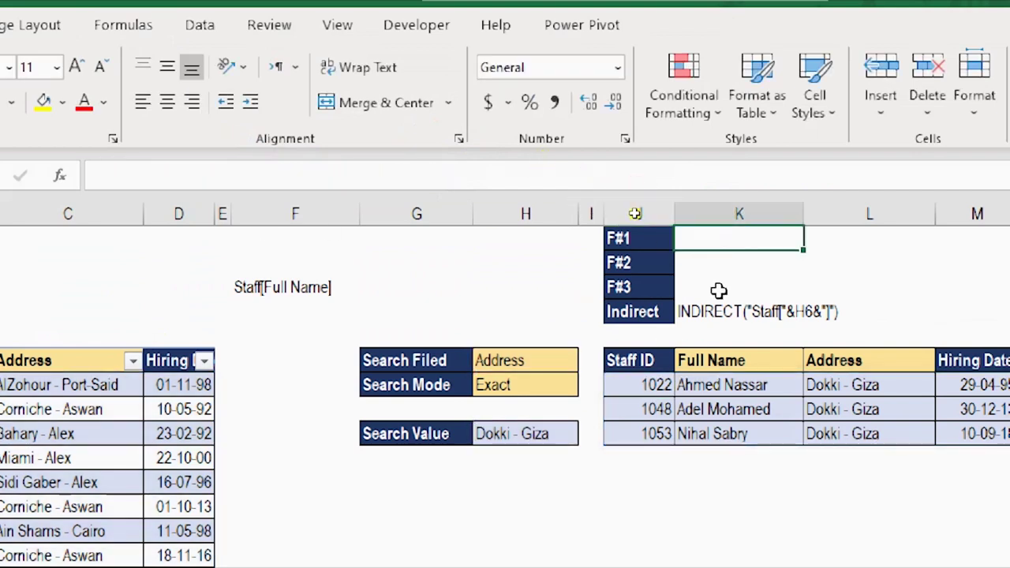
{"action": "key", "text": "ctrl+v"}
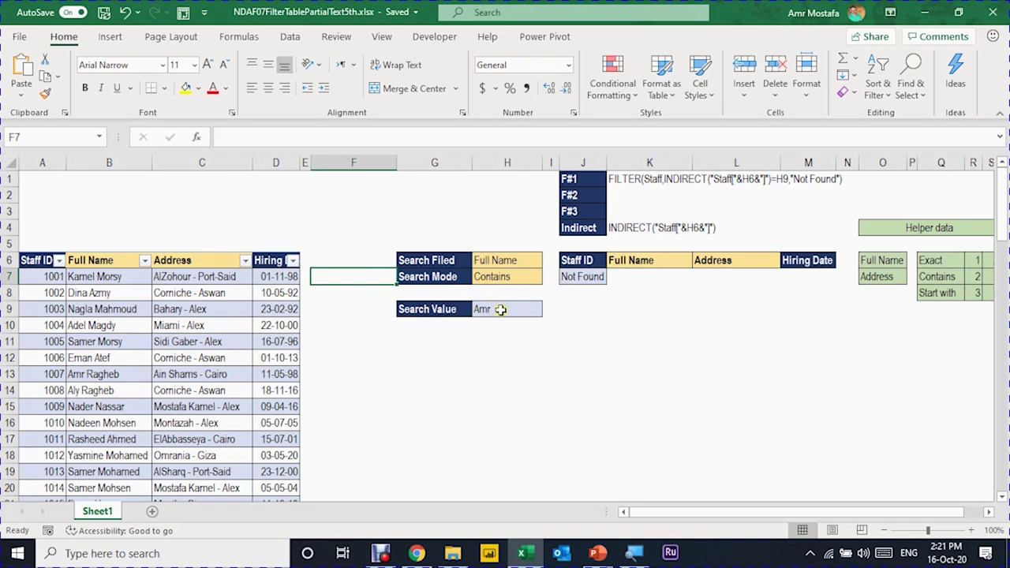
Step: Check the Amr Search Value under Full Name and Contains mode, then select empty cell F7
{"action": "left_click", "coordinate": [500, 309]}
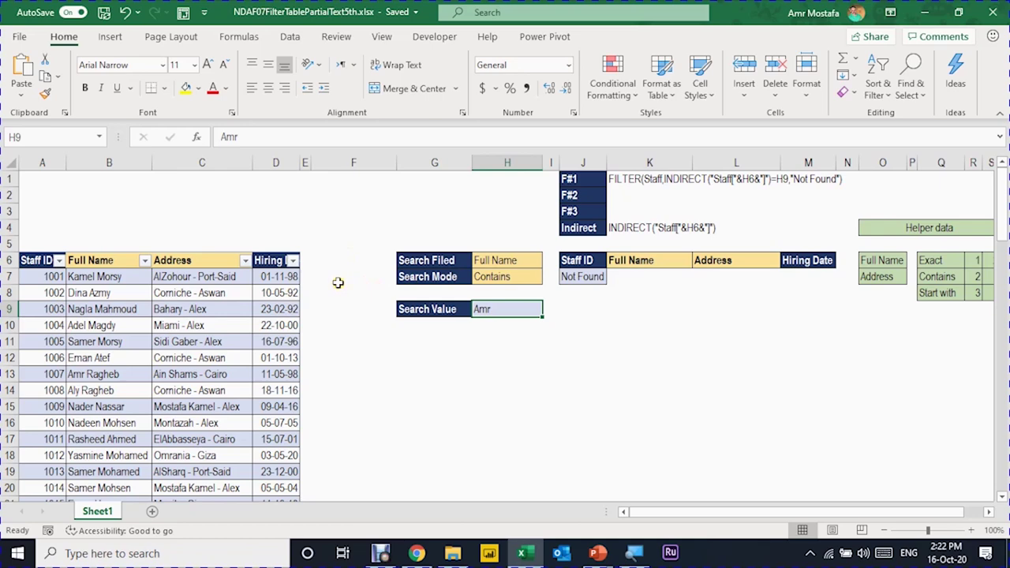
{"action": "left_click", "coordinate": [338, 283]}
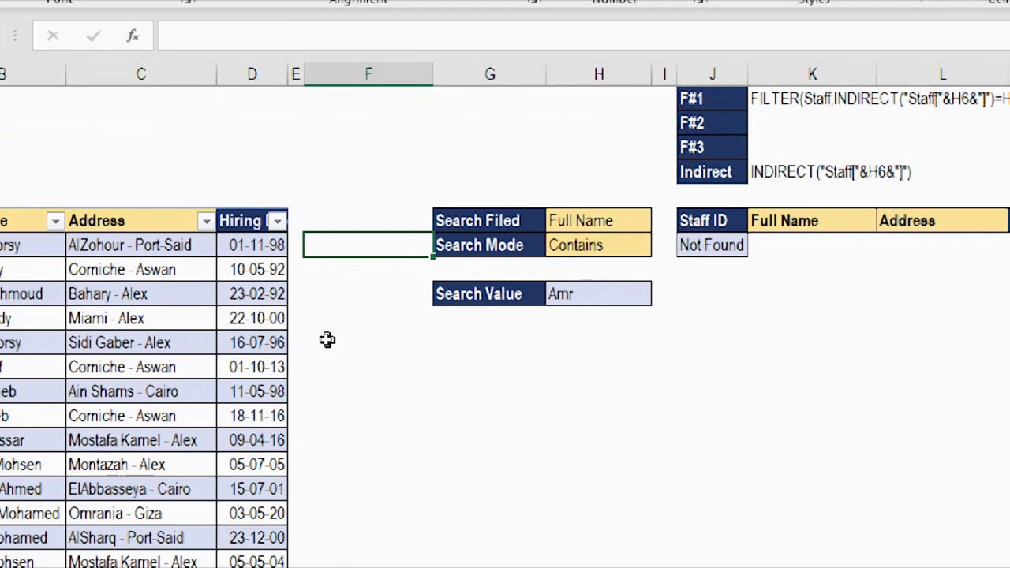
Step: Type =SEARCH(H9,Staff[Full Name]) in F7
{"action": "type", "text": "=s"}
{"action": "key", "text": "Tab"}
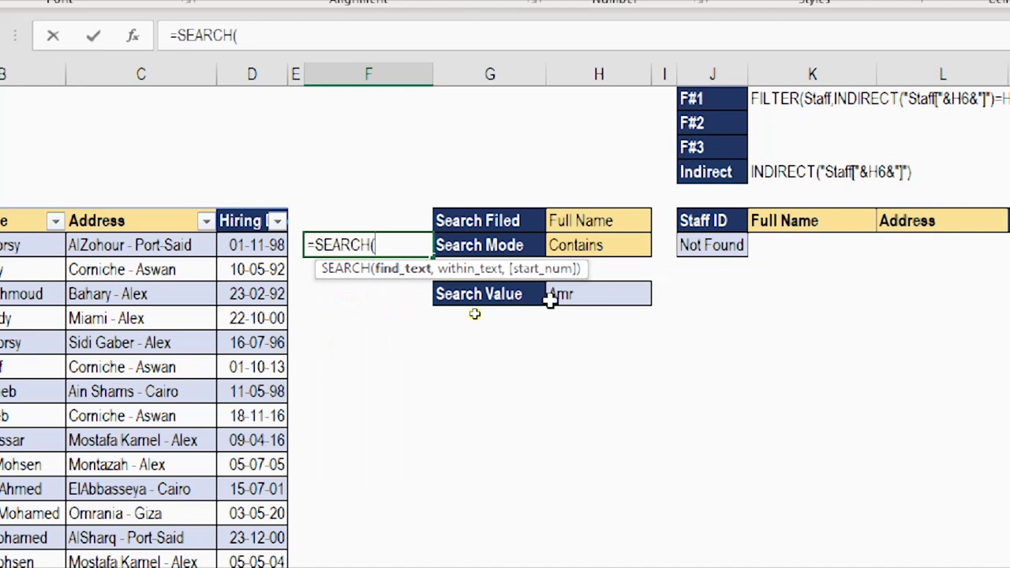
{"action": "left_click", "coordinate": [583, 296]}
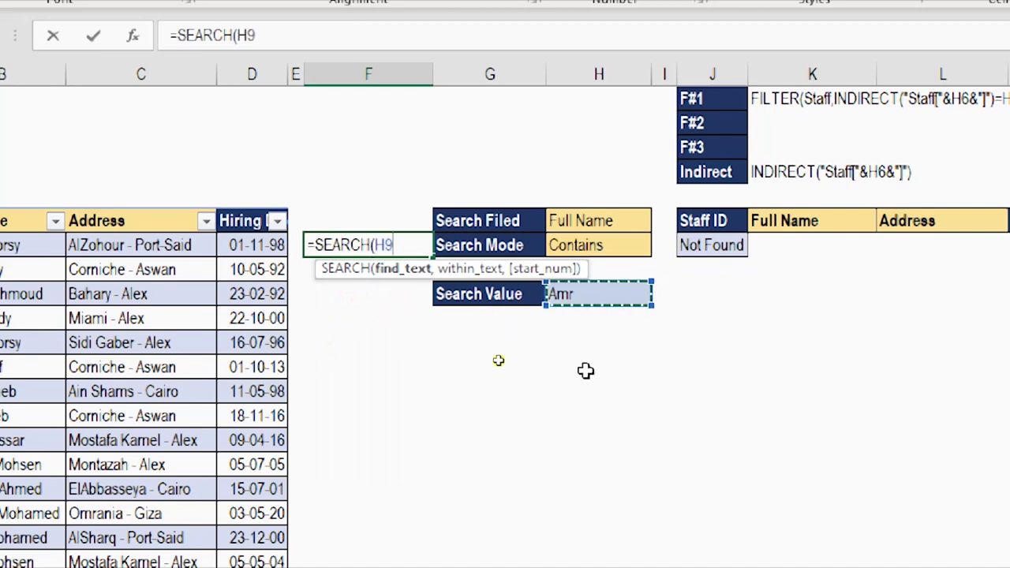
{"action": "type", "text": ","}
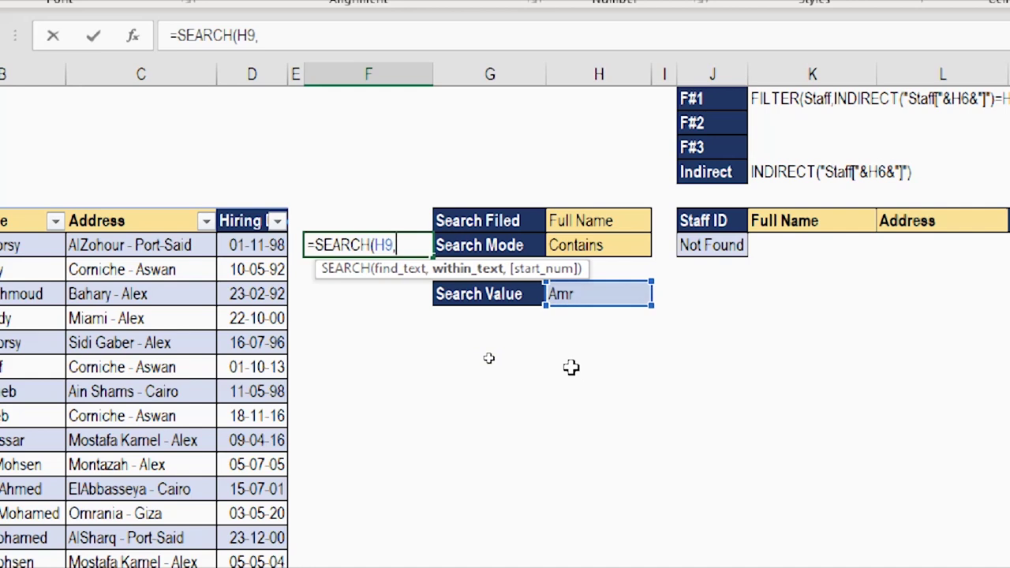
{"action": "type", "text": "sta"}
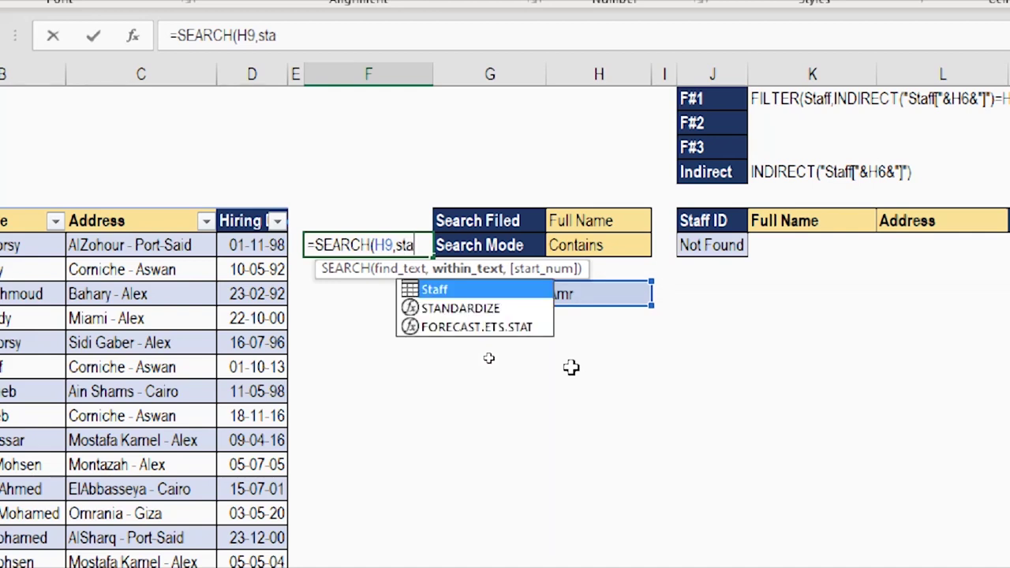
{"action": "key", "text": "Tab"}
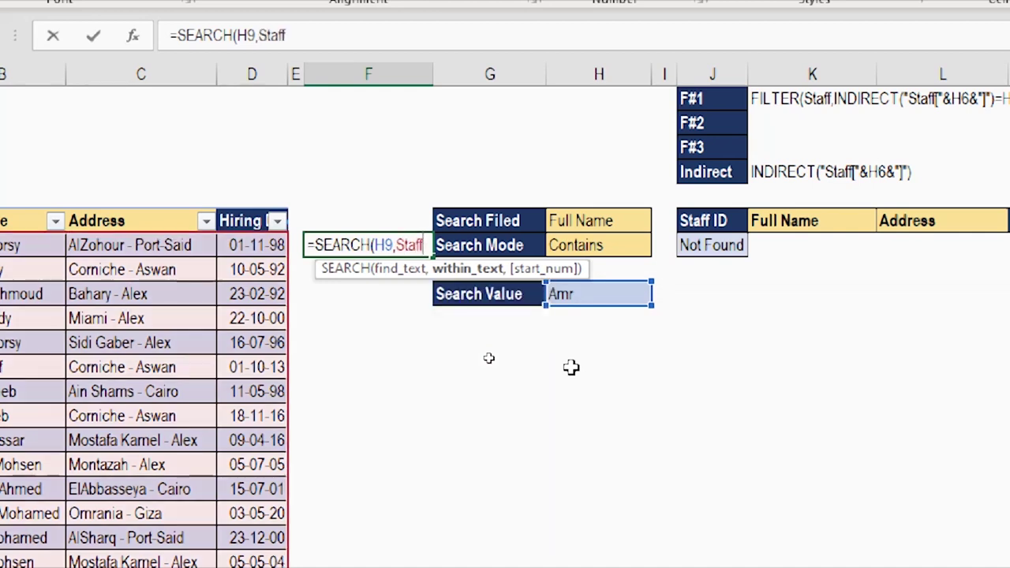
{"action": "type", "text": "[Fu"}
{"action": "key", "text": "Tab"}
{"action": "type", "text": "]"}
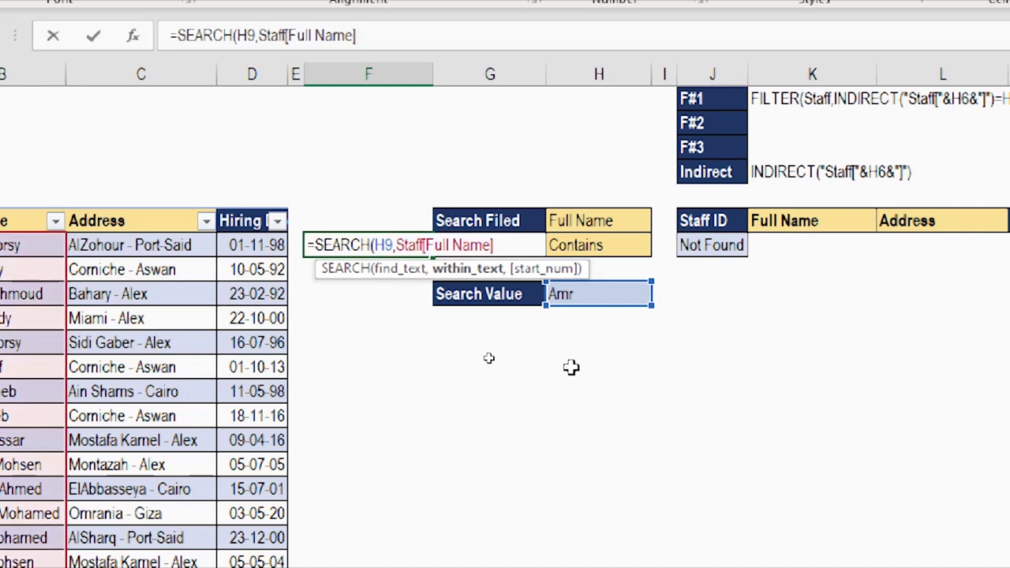
{"action": "type", "text": ")"}
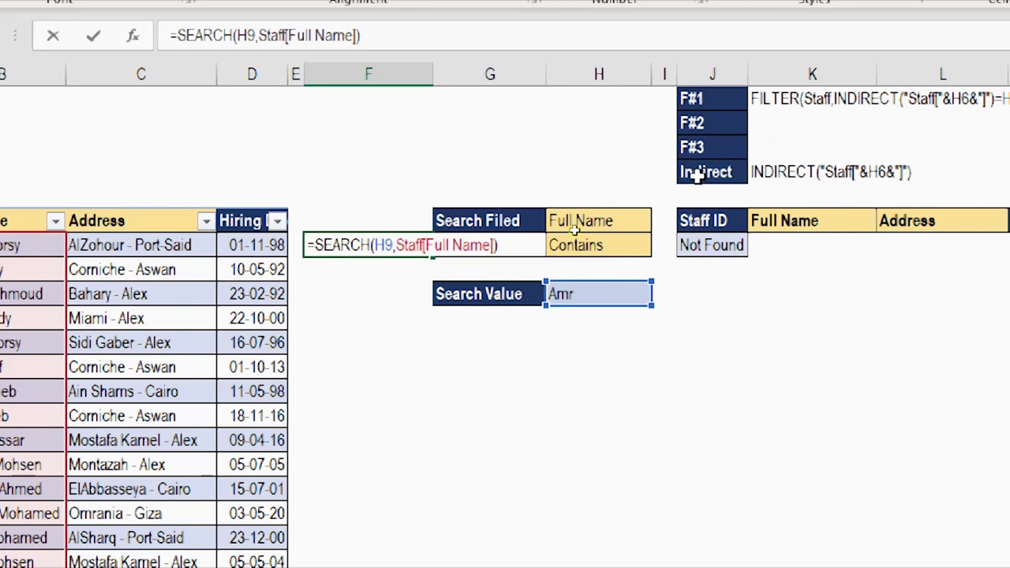
Step: Swap Staff[Full Name] for the INDIRECT("Staff["&H6&"]") reference and commit the SEARCH helper
{"action": "key", "text": "BackSpace"}
{"action": "key", "text": "BackSpace"}
{"action": "key", "text": "BackSpace"}
{"action": "key", "text": "BackSpace"}
{"action": "key", "text": "BackSpace"}
{"action": "key", "text": "BackSpace"}
{"action": "key", "text": "BackSpace"}
{"action": "key", "text": "BackSpace"}
{"action": "key", "text": "BackSpace"}
{"action": "key", "text": "BackSpace"}
{"action": "key", "text": "BackSpace"}
{"action": "key", "text": "BackSpace"}
{"action": "key", "text": "BackSpace"}
{"action": "key", "text": "BackSpace"}
{"action": "key", "text": "BackSpace"}
{"action": "key", "text": "BackSpace"}
{"action": "key", "text": "BackSpace"}
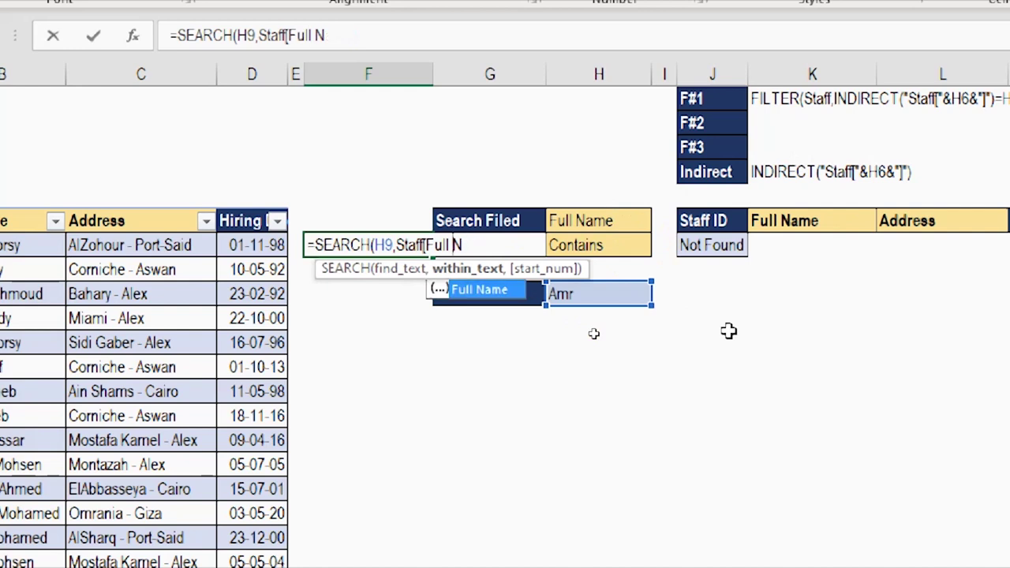
{"action": "type", "text": "INDIRECT(\"Staff[\"&H6&\"]\")"}
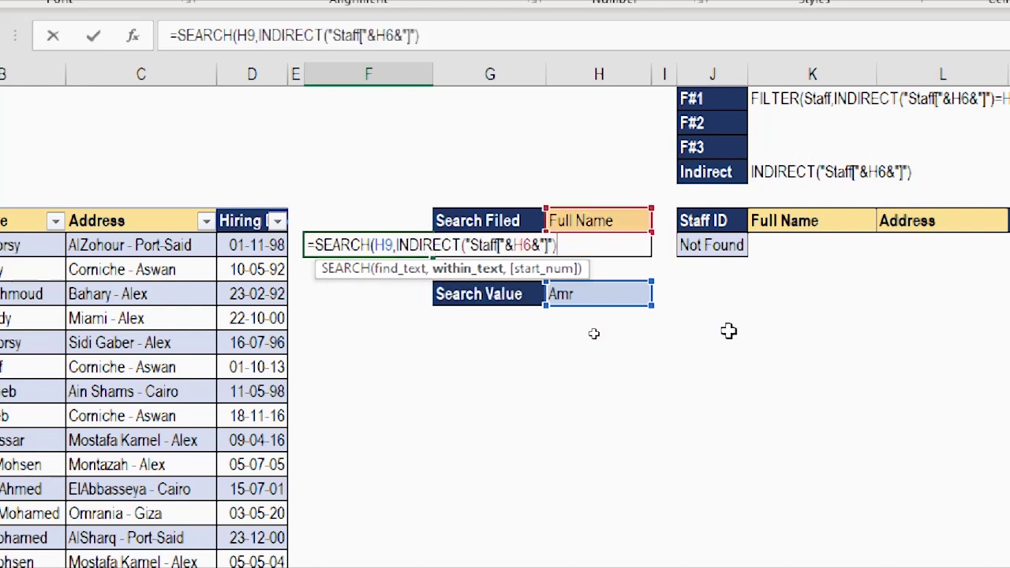
{"action": "type", "text": ")"}
{"action": "key", "text": "Return"}
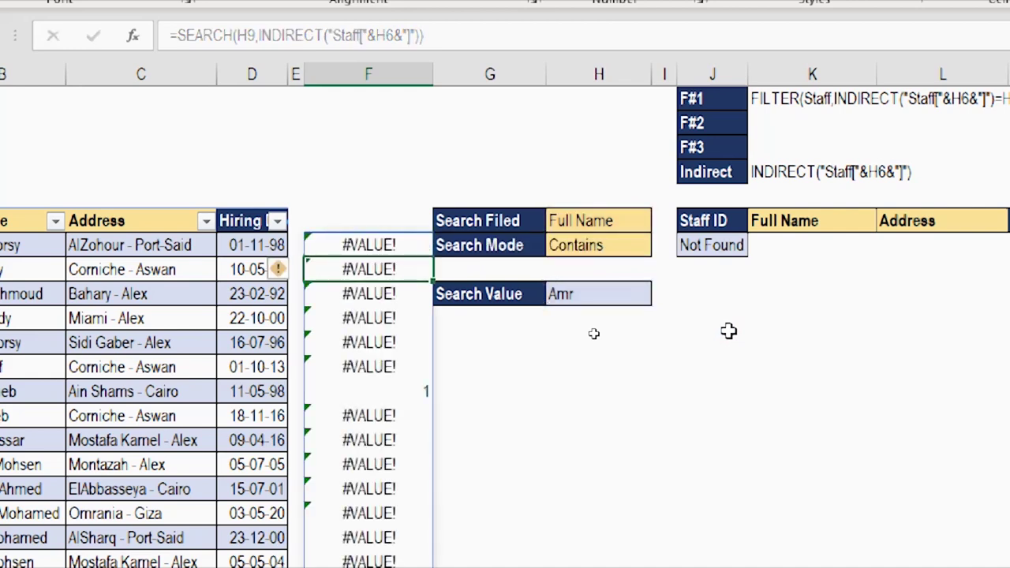
{"action": "left_click", "coordinate": [606, 221]}
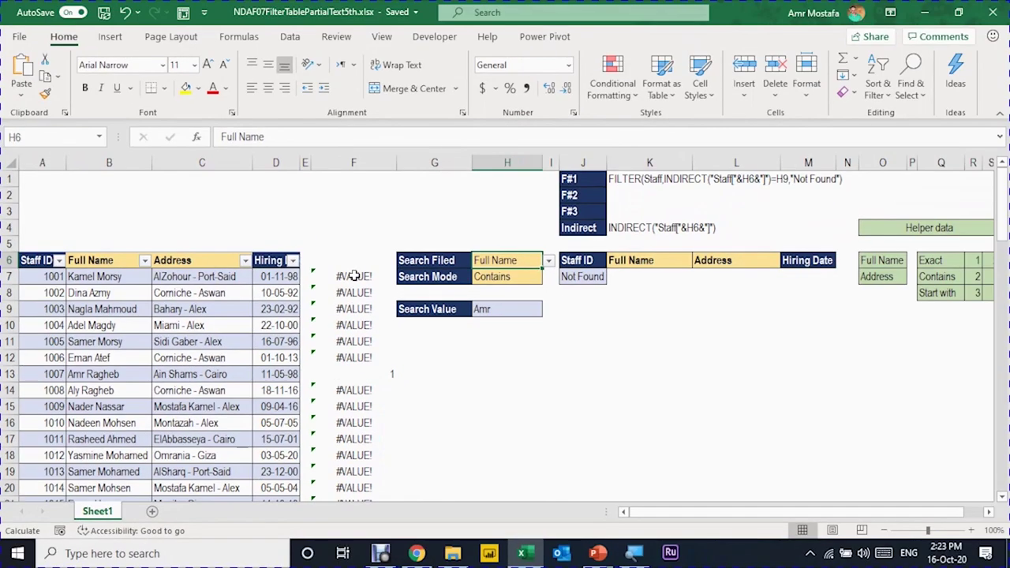
{"action": "scroll", "coordinate": [368, 253], "scroll_direction": "down", "scroll_amount": 6}
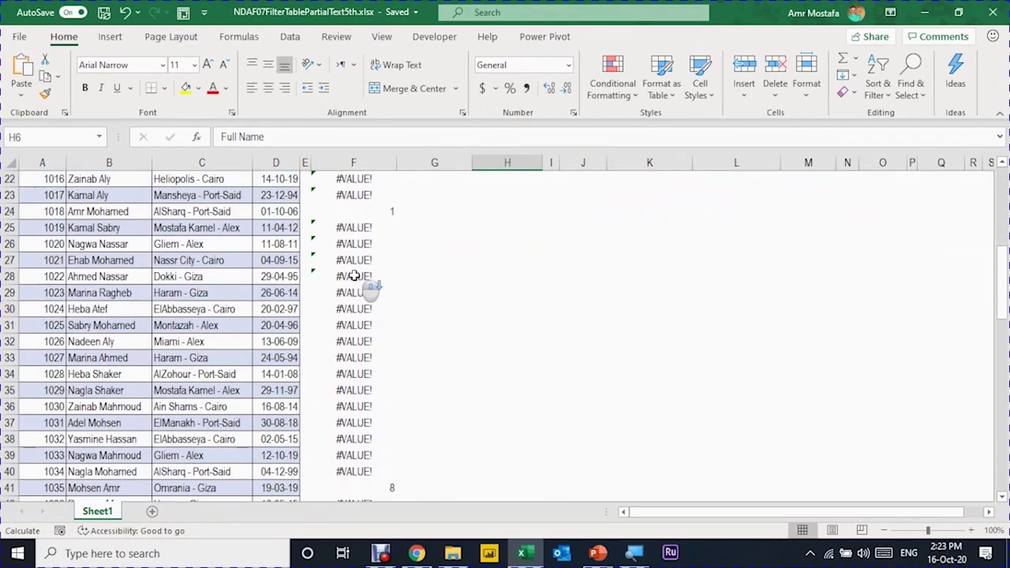
{"action": "scroll", "coordinate": [355, 276], "scroll_direction": "down", "scroll_amount": 6}
{"action": "scroll", "coordinate": [354, 276], "scroll_direction": "up", "scroll_amount": 11}
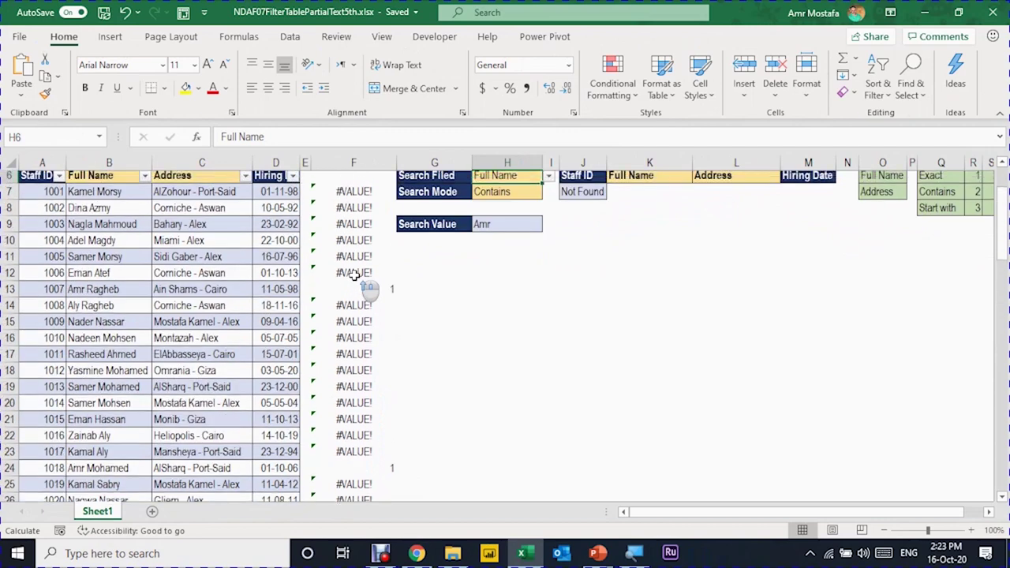
{"action": "scroll", "coordinate": [355, 275], "scroll_direction": "up", "scroll_amount": 2}
{"action": "left_click", "coordinate": [355, 277]}
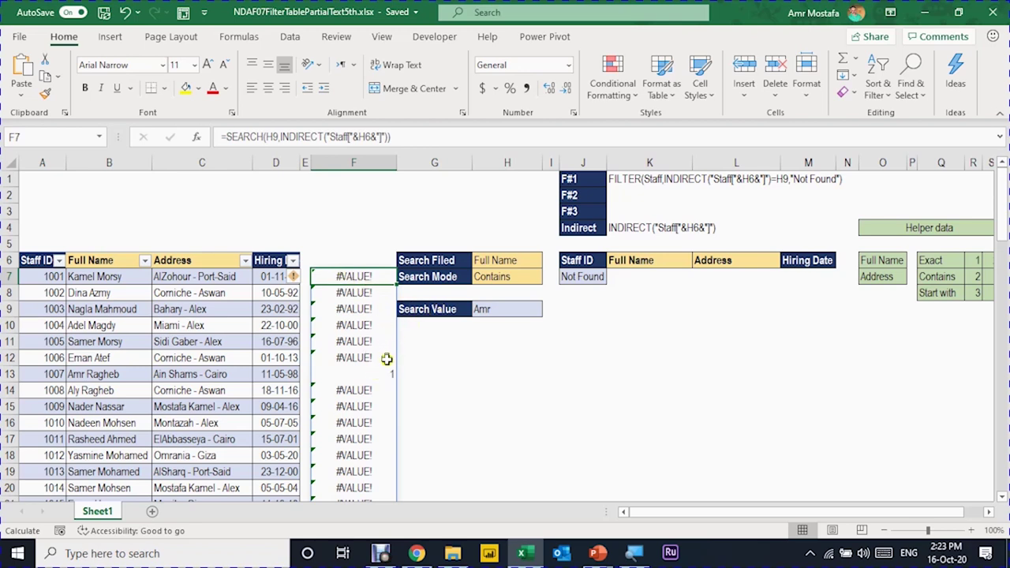
{"action": "left_click", "coordinate": [378, 372]}
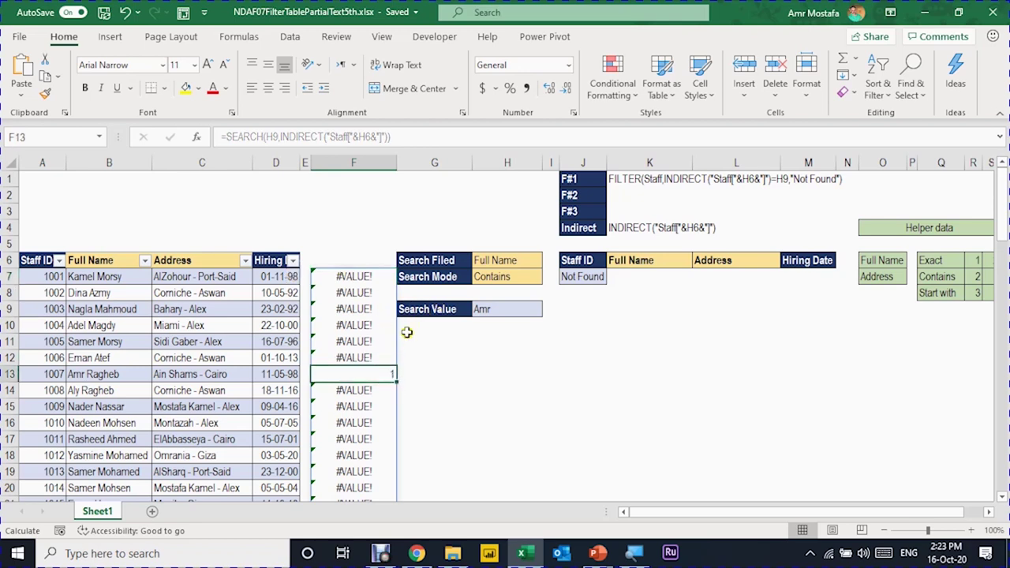
{"action": "scroll", "coordinate": [388, 356], "scroll_direction": "down", "scroll_amount": 7}
{"action": "scroll", "coordinate": [383, 357], "scroll_direction": "down", "scroll_amount": 2}
{"action": "left_click", "coordinate": [374, 392]}
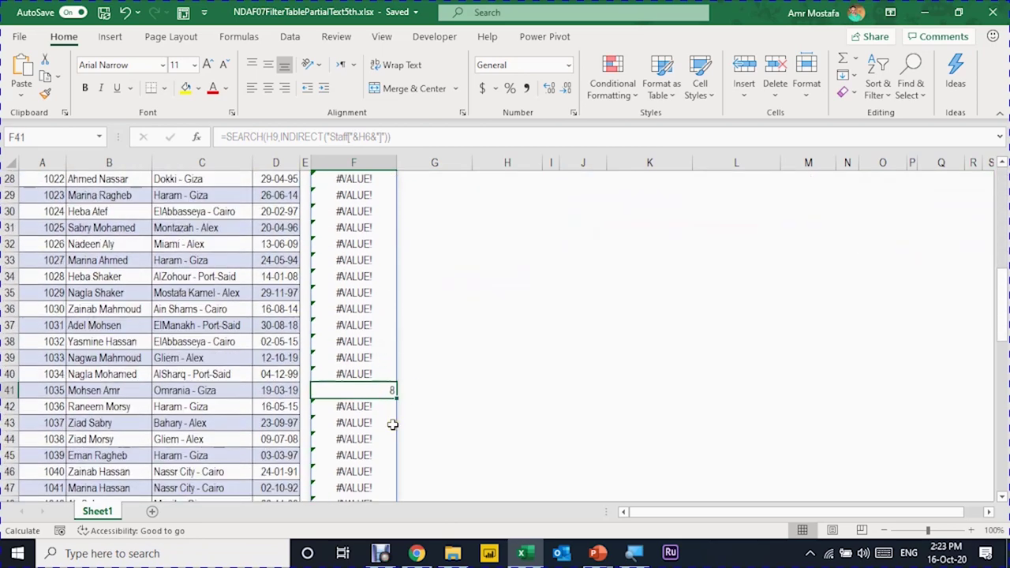
{"action": "scroll", "coordinate": [394, 423], "scroll_direction": "up", "scroll_amount": 4}
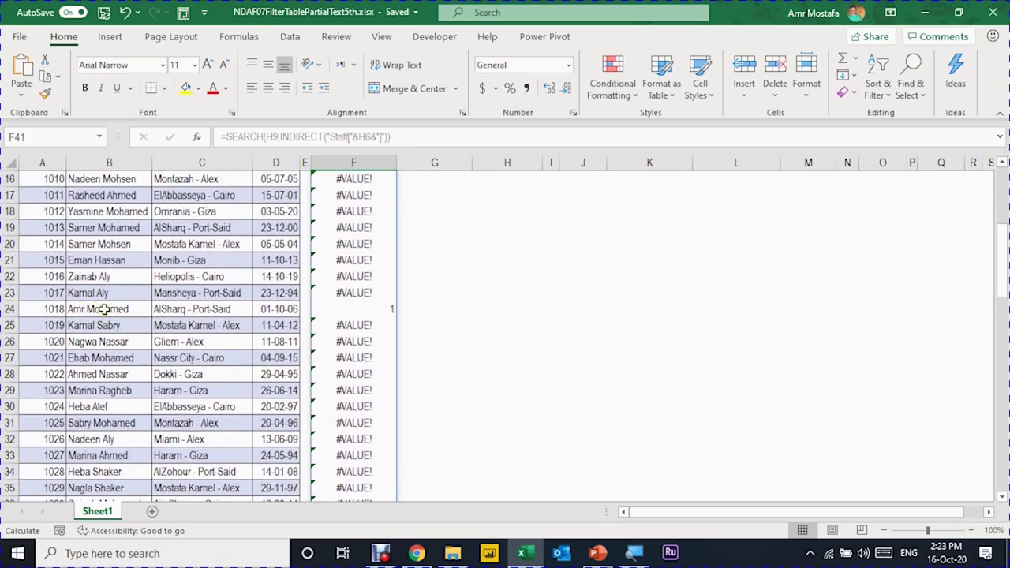
{"action": "left_click", "coordinate": [103, 308]}
{"action": "left_click", "coordinate": [379, 309]}
{"action": "scroll", "coordinate": [380, 308], "scroll_direction": "down", "scroll_amount": 2}
{"action": "scroll", "coordinate": [380, 308], "scroll_direction": "down", "scroll_amount": 2}
{"action": "left_click", "coordinate": [376, 391]}
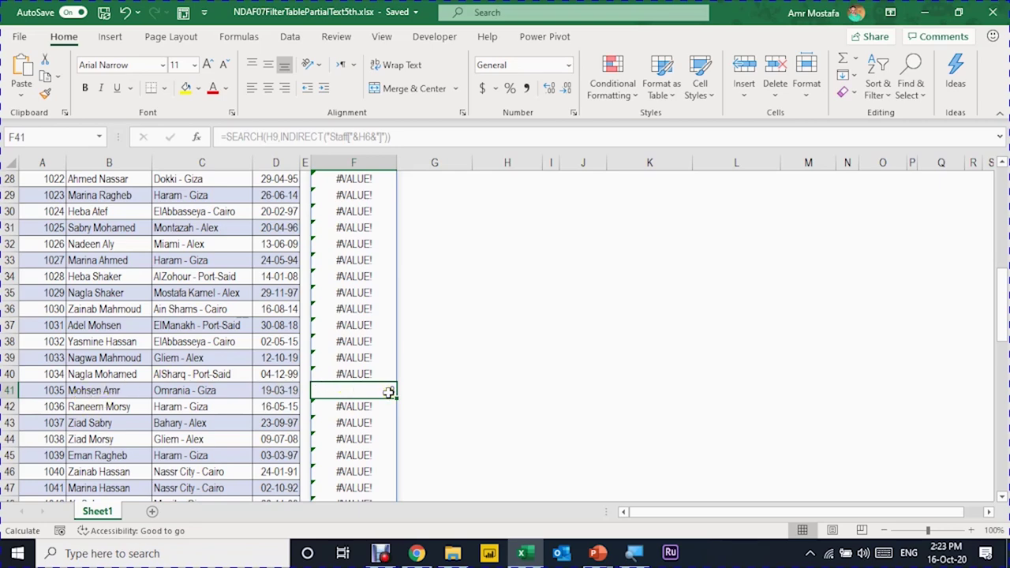
{"action": "scroll", "coordinate": [389, 393], "scroll_direction": "up", "scroll_amount": 9}
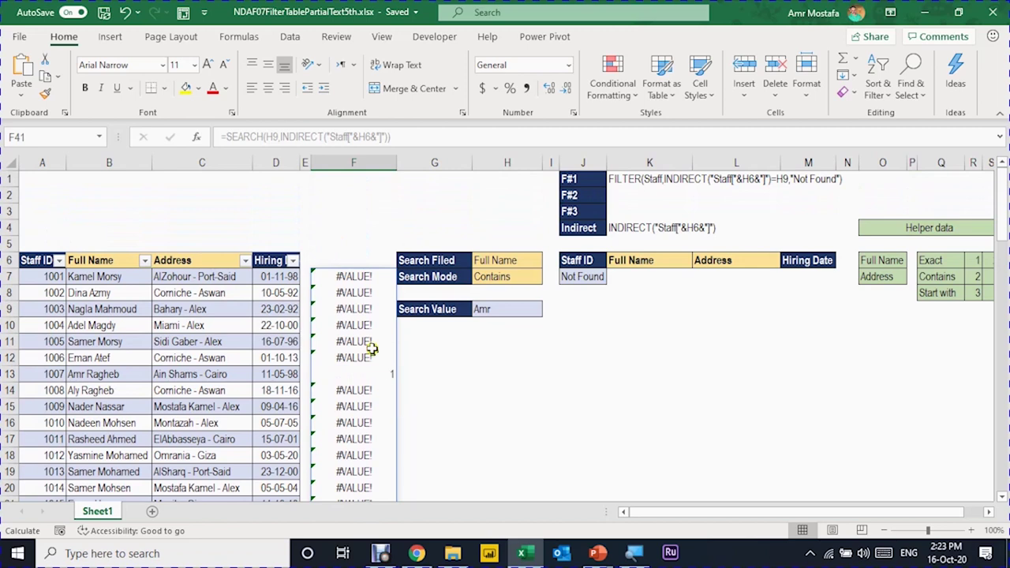
{"action": "left_click", "coordinate": [383, 277]}
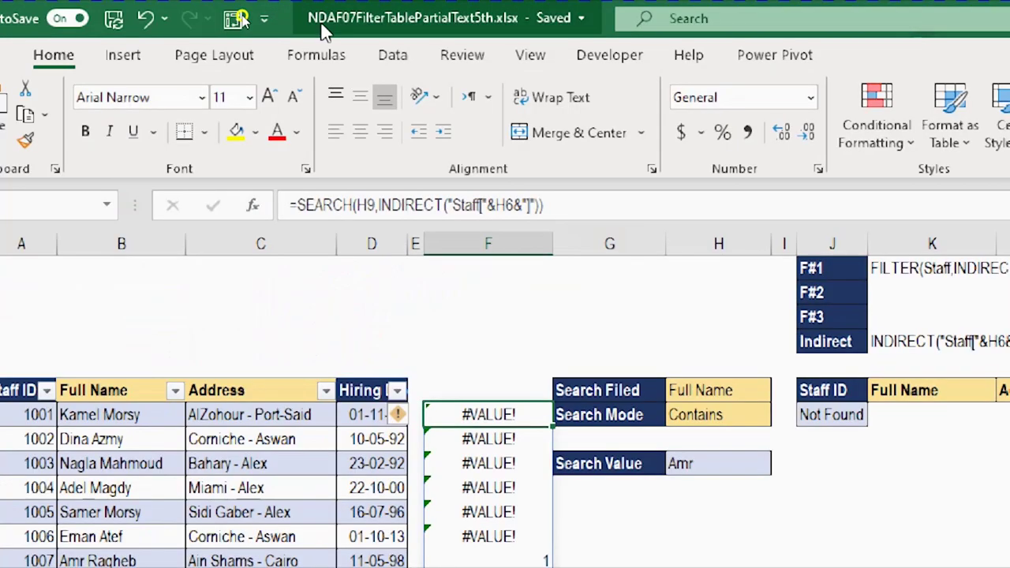
{"action": "left_click", "coordinate": [292, 207]}
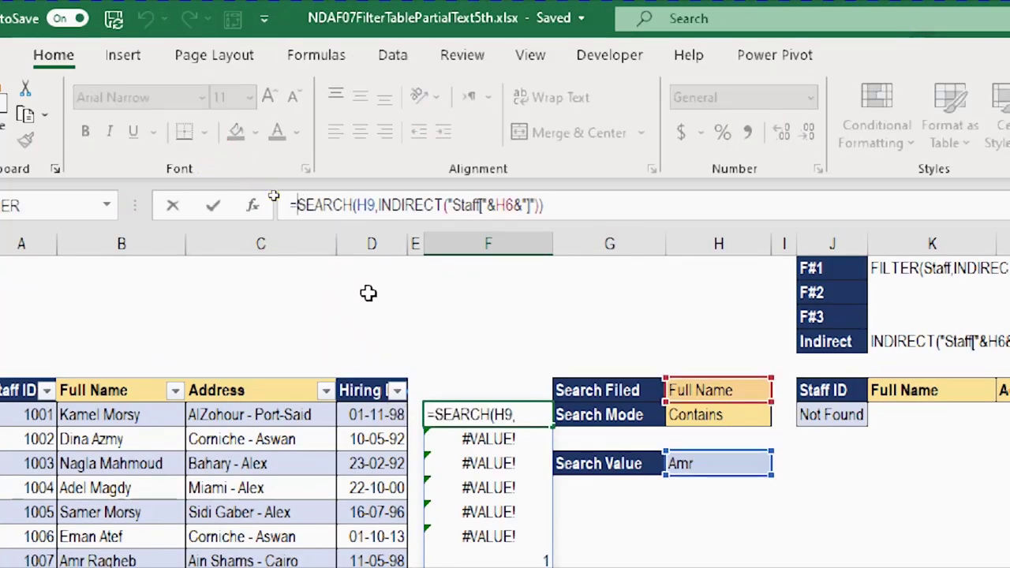
{"action": "type", "text": "Isnum"}
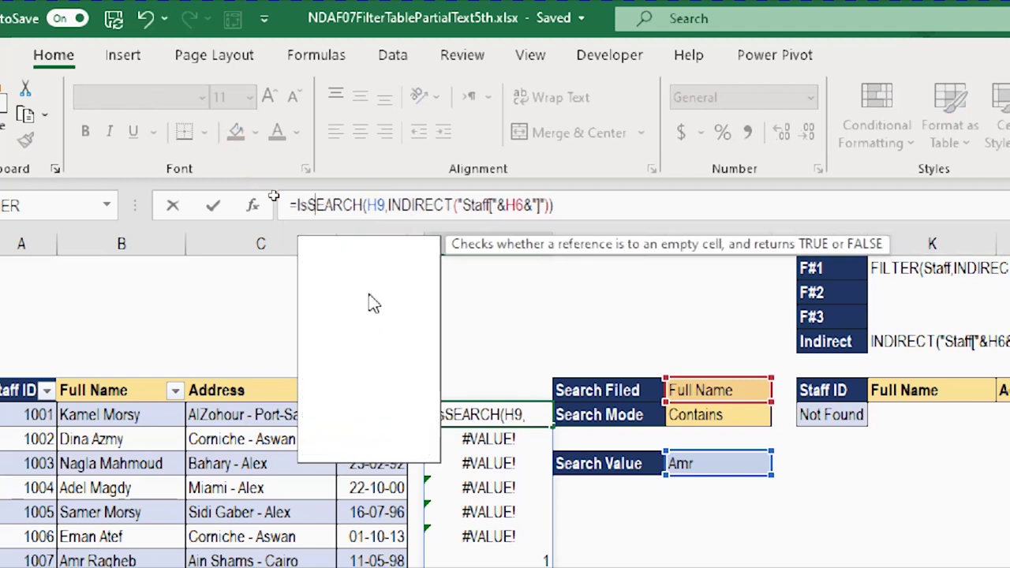
{"action": "key", "text": "Tab"}
{"action": "key", "text": "End"}
{"action": "type", "text": ")"}
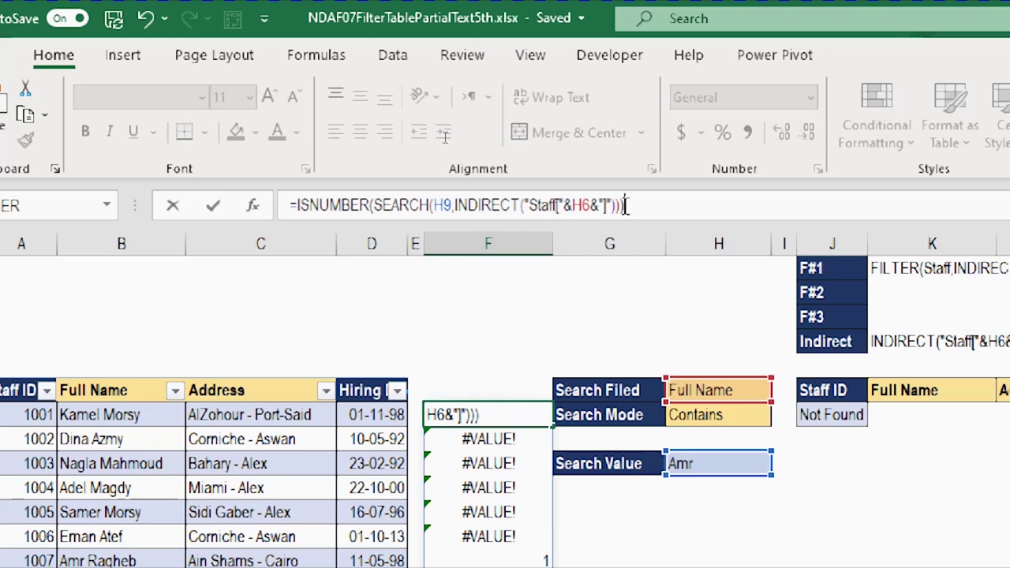
{"action": "key", "text": "Return"}
{"action": "scroll", "coordinate": [509, 359], "scroll_direction": "down", "scroll_amount": 1}
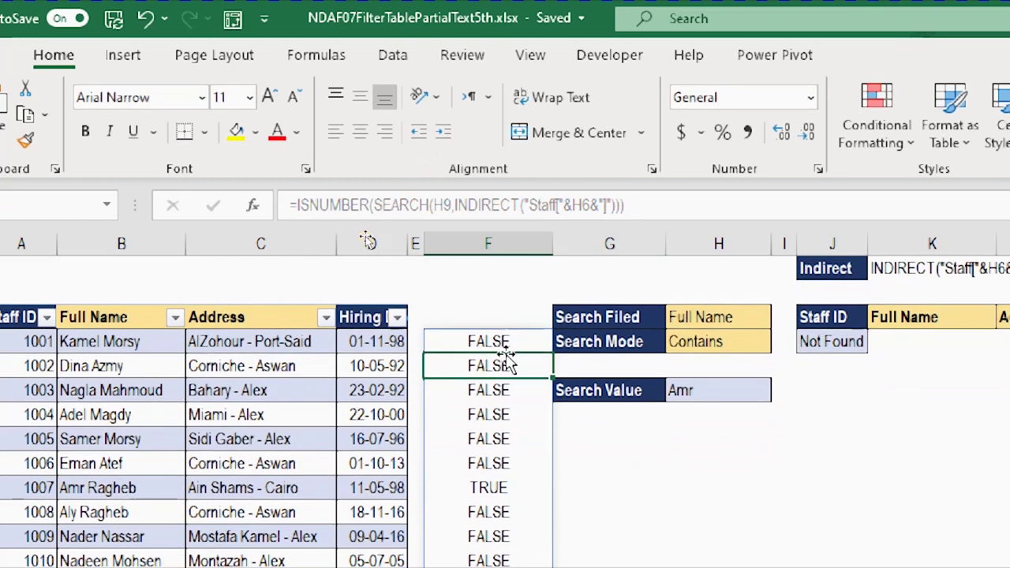
{"action": "scroll", "coordinate": [509, 361], "scroll_direction": "down", "scroll_amount": 1}
{"action": "left_click", "coordinate": [508, 412]}
{"action": "scroll", "coordinate": [508, 412], "scroll_direction": "up", "scroll_amount": 1}
{"action": "key", "text": "Up"}
{"action": "key", "text": "Up"}
{"action": "key", "text": "Up"}
{"action": "key", "text": "Up"}
{"action": "key", "text": "Up"}
{"action": "key", "text": "Up"}
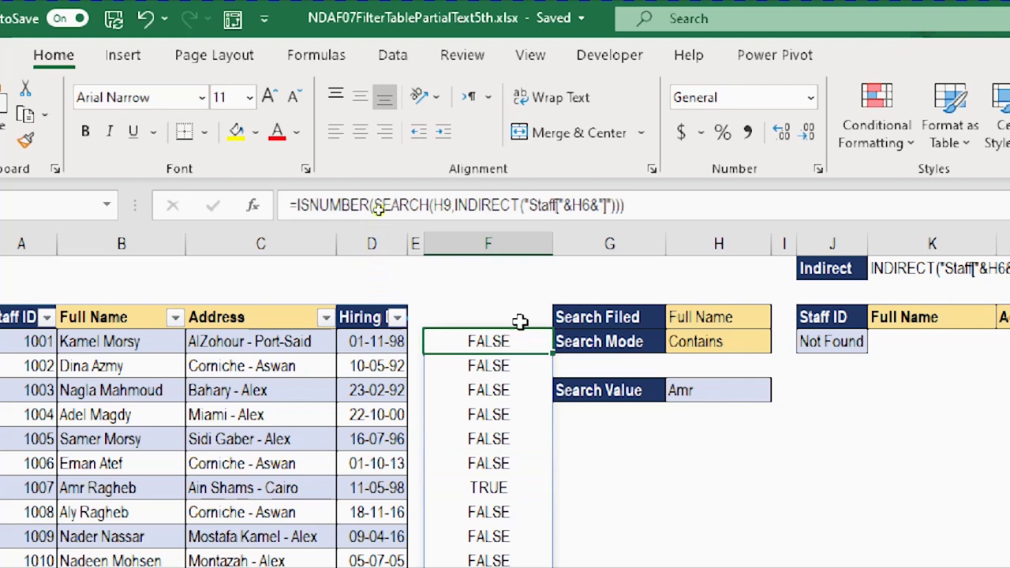
{"action": "left_click", "coordinate": [636, 204]}
Step: Copy the ISNUMBER(SEARCH(H9,INDIRECT(...))) test and paste it as the FILTER formula's include argument
{"action": "left_click_drag", "start_coordinate": [275, 204], "coordinate": [295, 205]}
{"action": "key", "text": "ctrl+c"}
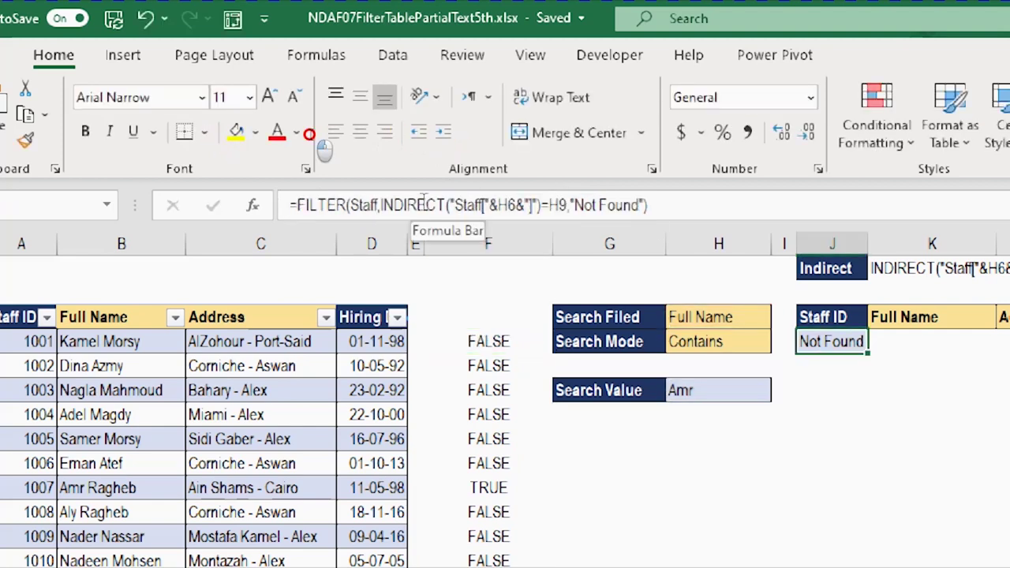
{"action": "left_click", "coordinate": [416, 206]}
{"action": "left_click", "coordinate": [360, 246]}
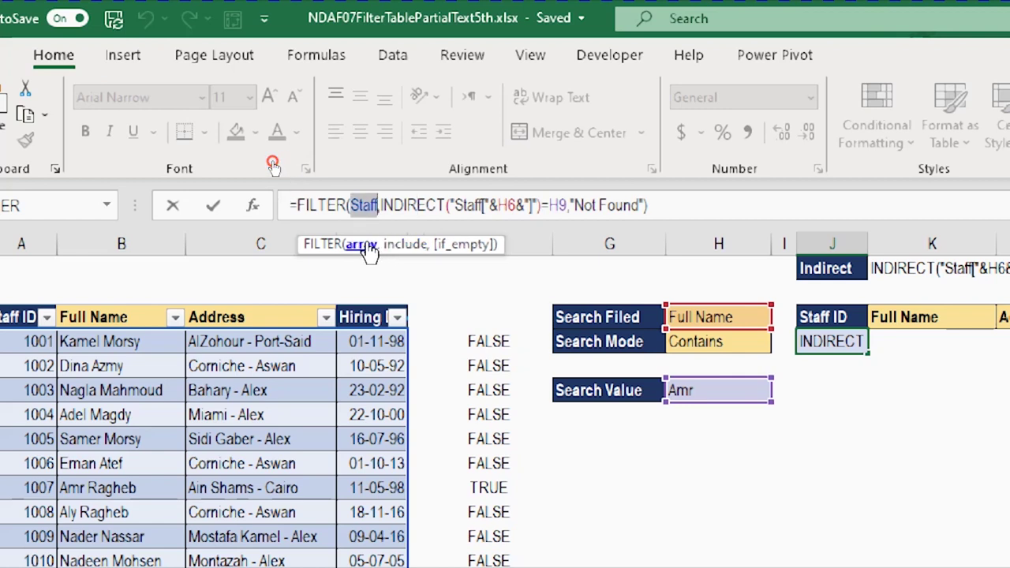
{"action": "left_click", "coordinate": [410, 249]}
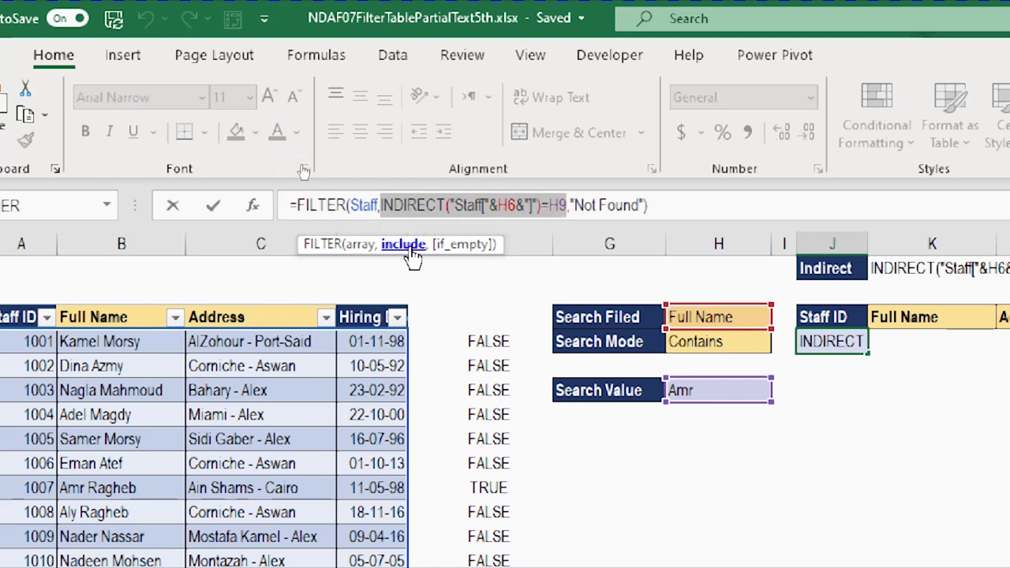
{"action": "key", "text": "ctrl+v"}
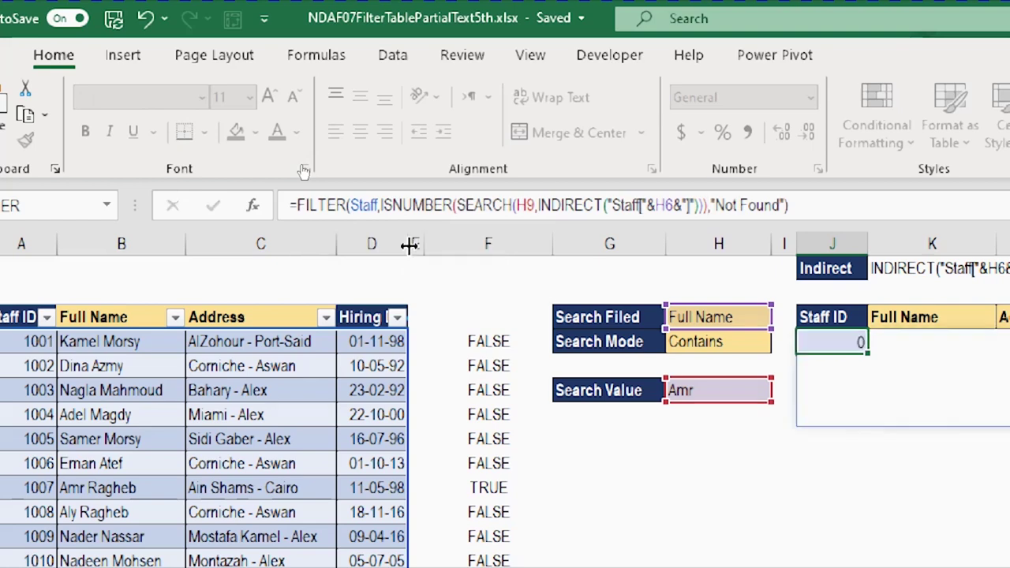
{"action": "key", "text": "Return"}
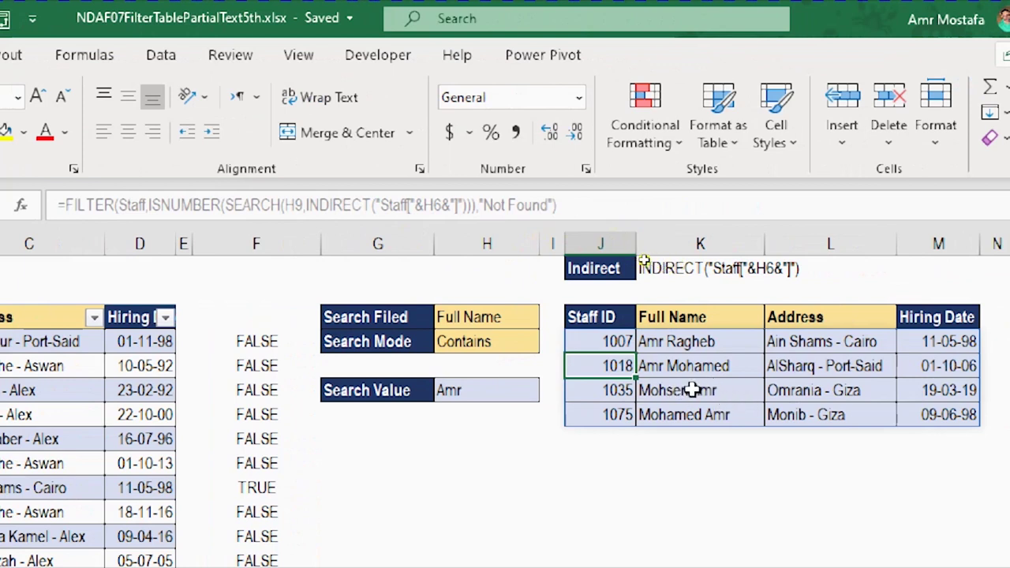
Step: Enter Ahmed as the search value
{"action": "left_click", "coordinate": [477, 388]}
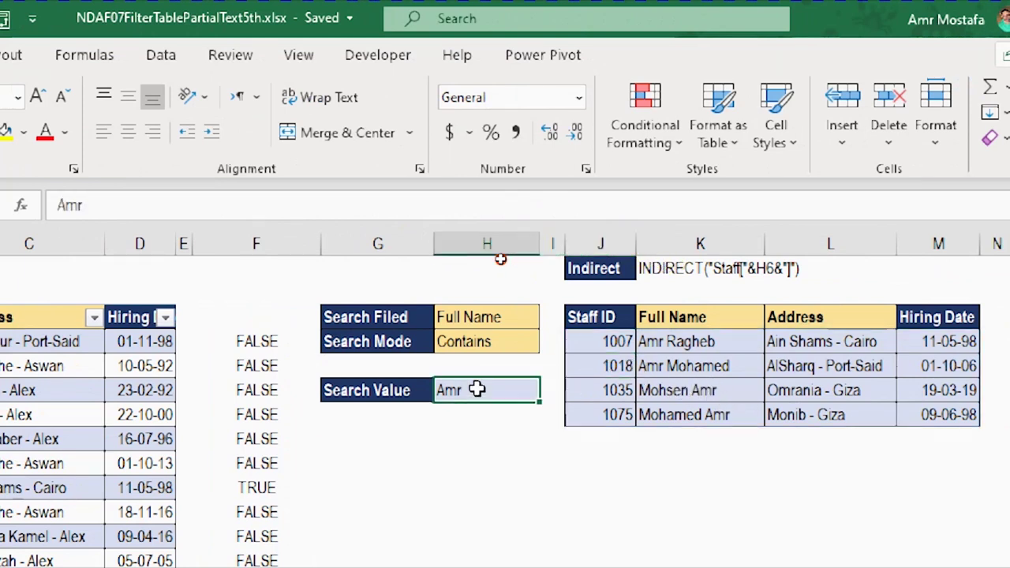
{"action": "type", "text": "Ahmed"}
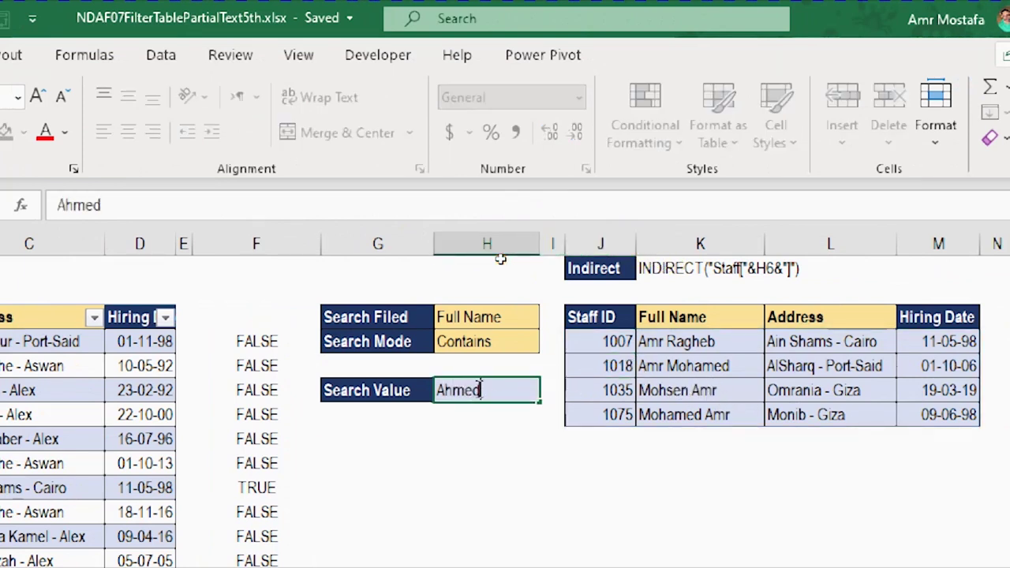
{"action": "key", "text": "Return"}
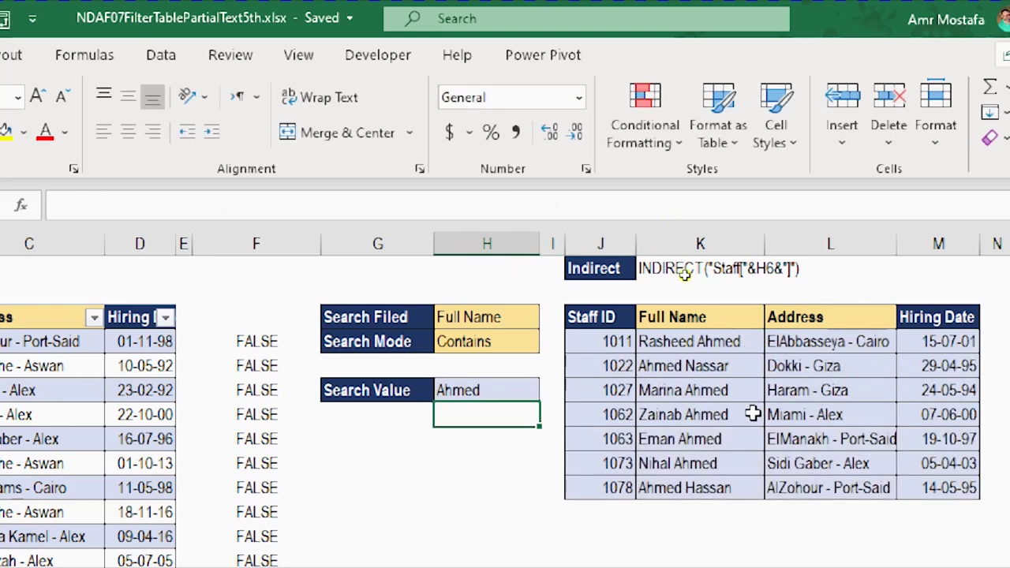
Step: Switch the search field to Address and search for Giza
{"action": "left_click", "coordinate": [537, 316]}
{"action": "left_click", "coordinate": [549, 318]}
{"action": "left_click", "coordinate": [513, 351]}
{"action": "left_click", "coordinate": [492, 402]}
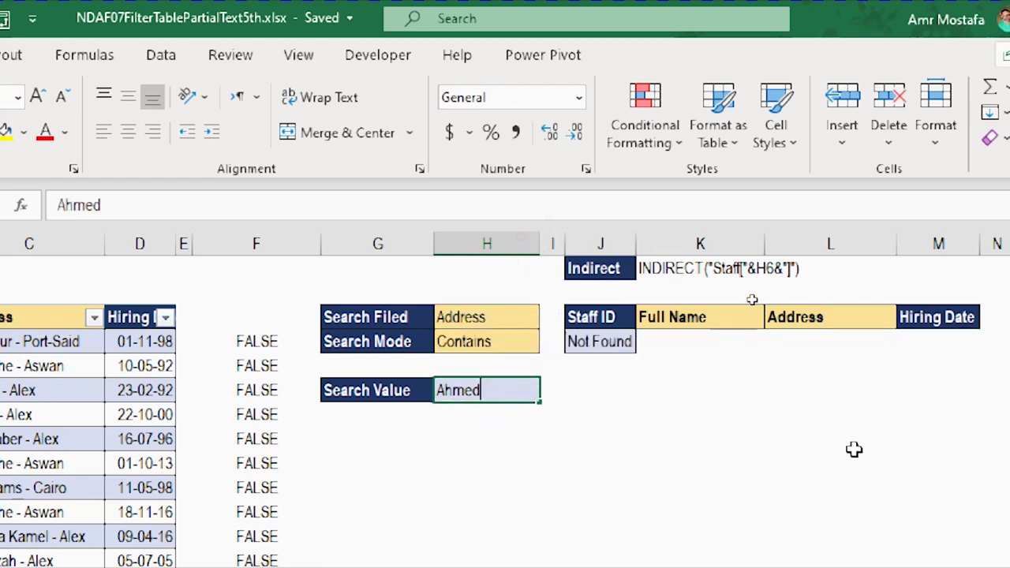
{"action": "type", "text": "Giza"}
{"action": "key", "text": "Return"}
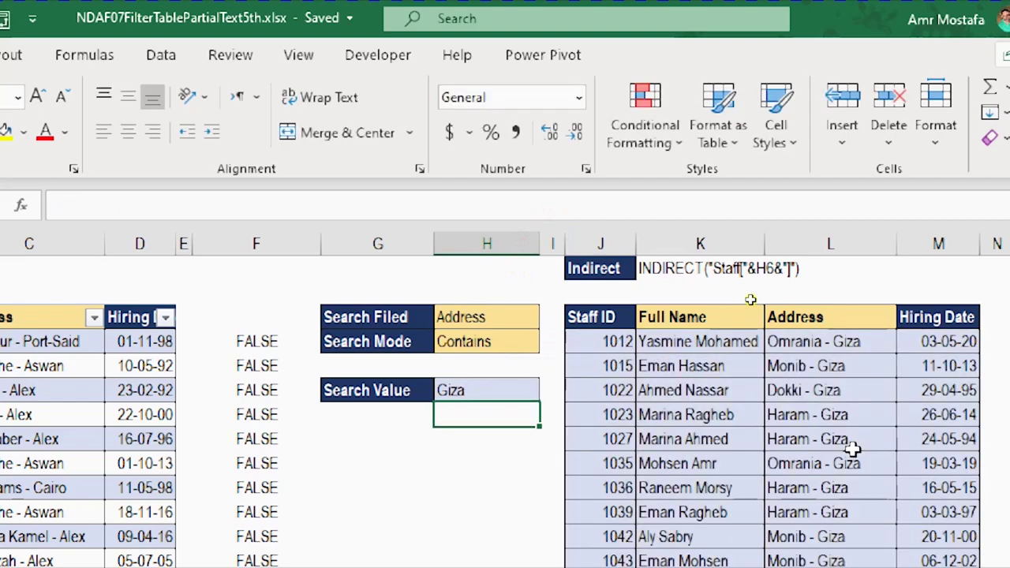
{"action": "scroll", "coordinate": [854, 449], "scroll_direction": "down", "scroll_amount": 1}
{"action": "scroll", "coordinate": [852, 448], "scroll_direction": "up", "scroll_amount": 1}
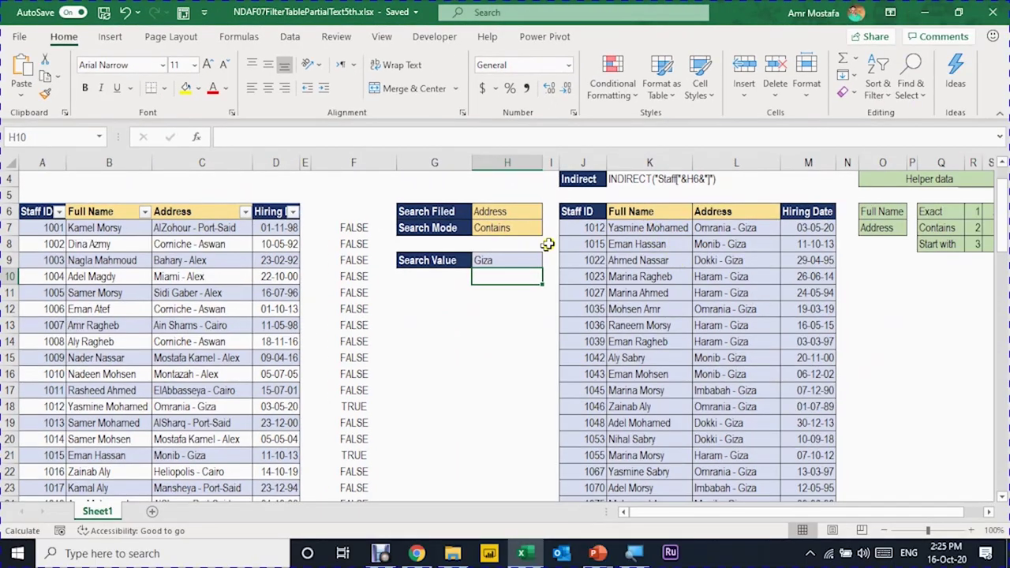
Step: Store J7's Contains FILTER formula text in the cell beside F#2
{"action": "left_click", "coordinate": [576, 228]}
{"action": "left_click", "coordinate": [557, 136]}
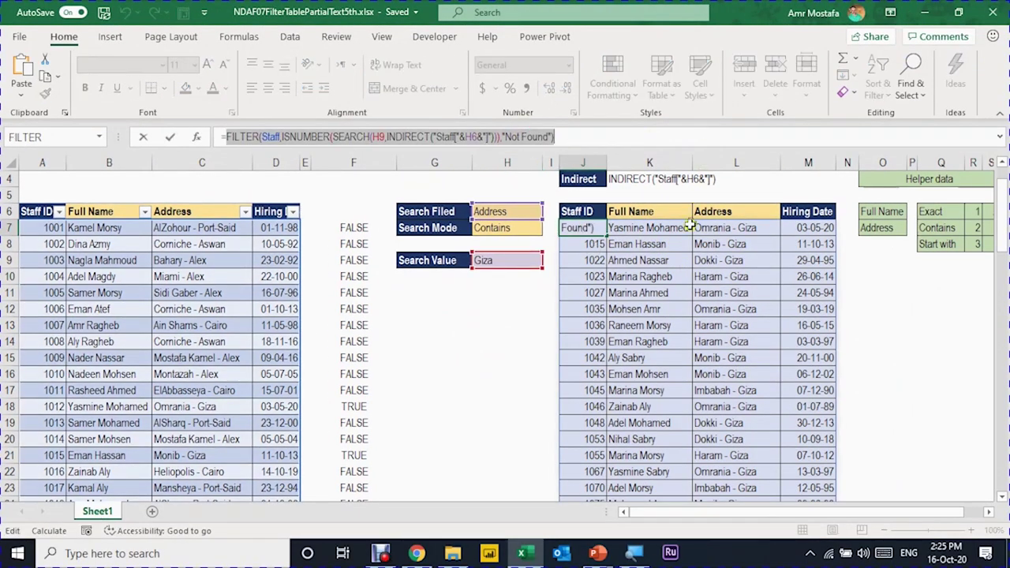
{"action": "key", "text": "Escape"}
{"action": "scroll", "coordinate": [689, 225], "scroll_direction": "up", "scroll_amount": 3}
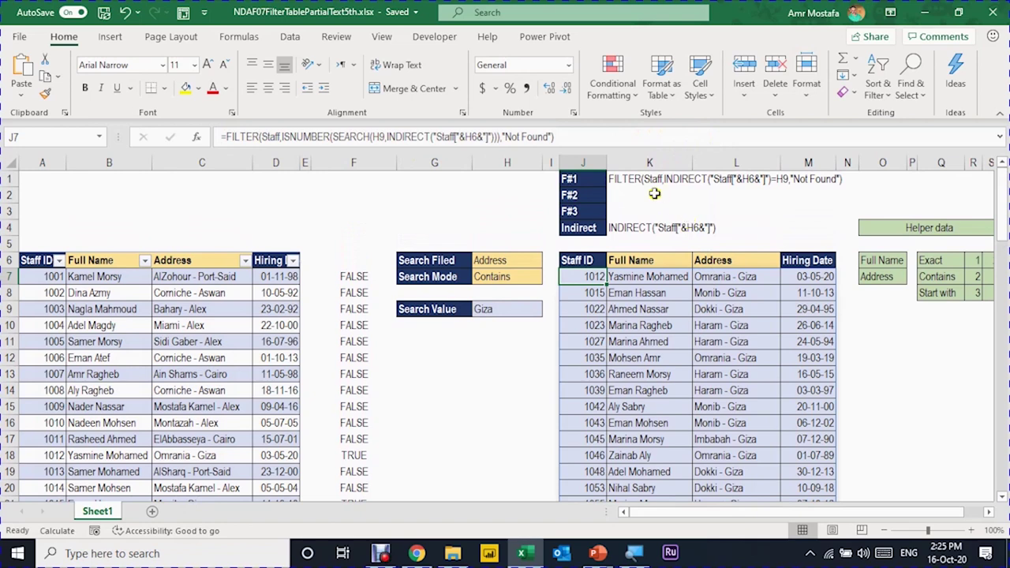
{"action": "left_click", "coordinate": [646, 195]}
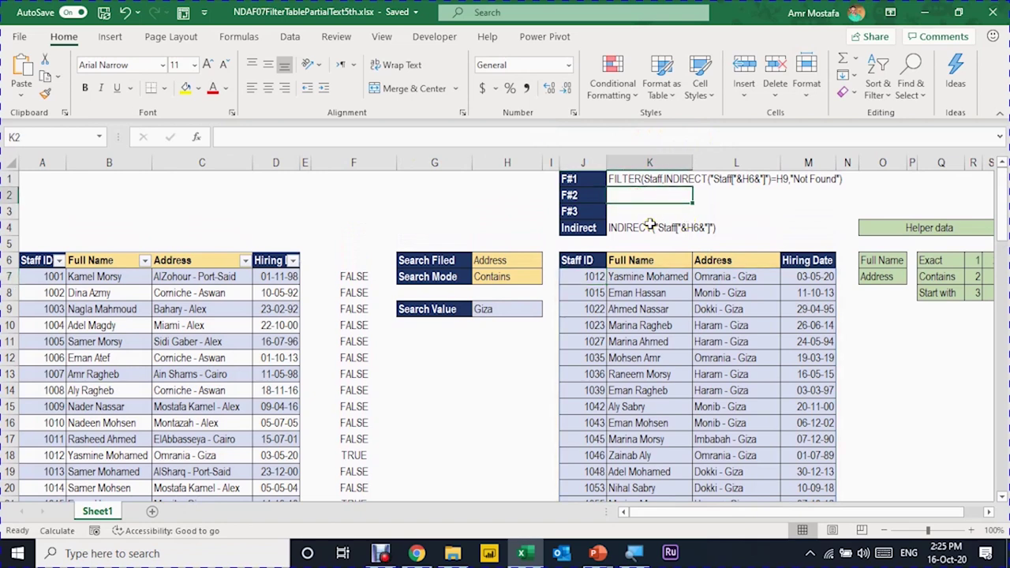
{"action": "type", "text": "FILTER(Staff,ISNUMBER(SEARCH(H9,INDIRECT(\"Staff[\"&H6&\"]\"))),\"Not Found\")"}
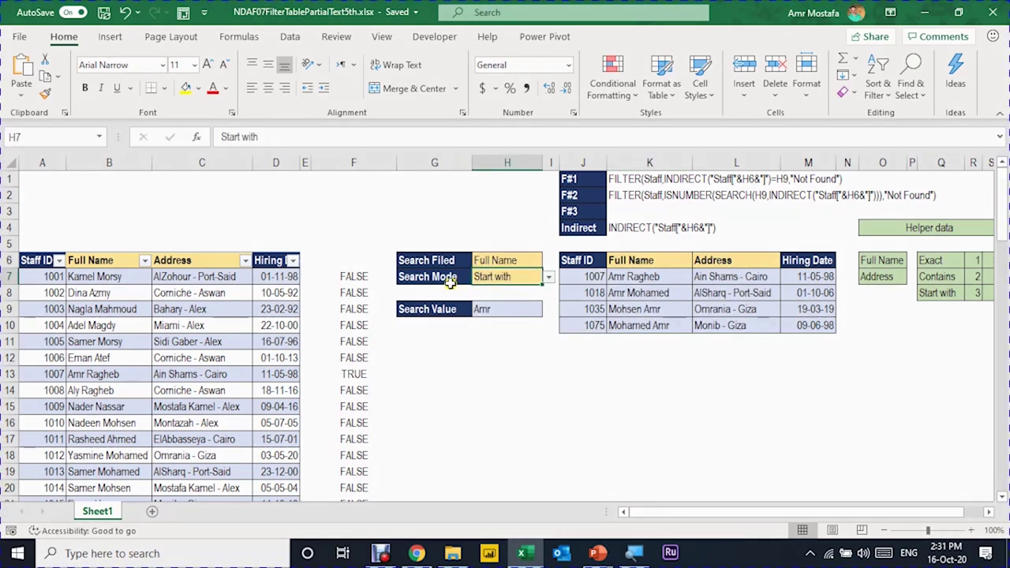
{"action": "left_click", "coordinate": [483, 310]}
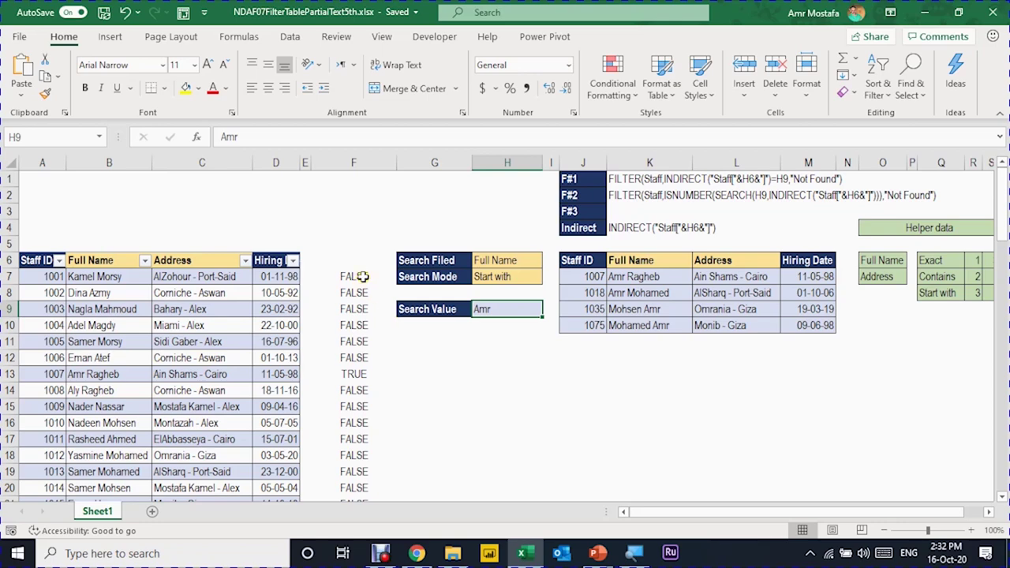
{"action": "left_click", "coordinate": [362, 276]}
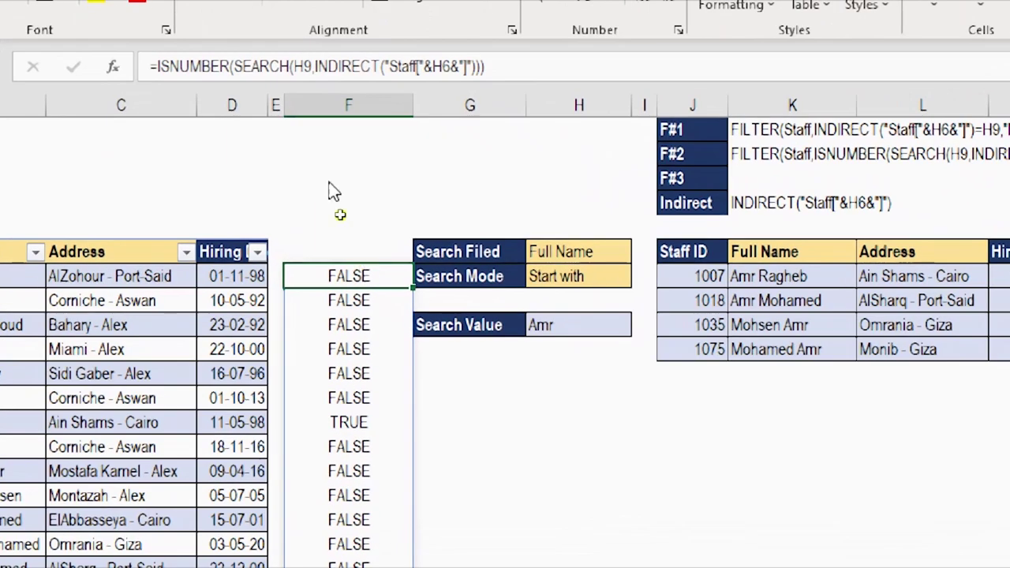
Step: Wrap the INDIRECT argument of F7's SEARCH formula in LEFT(...,3)
{"action": "left_click", "coordinate": [279, 67]}
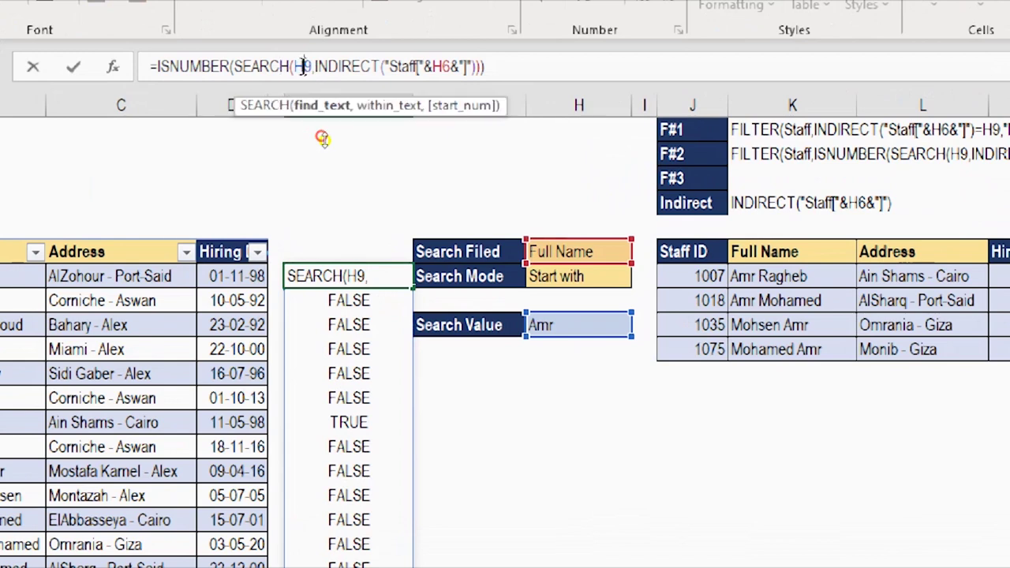
{"action": "left_click", "coordinate": [312, 108]}
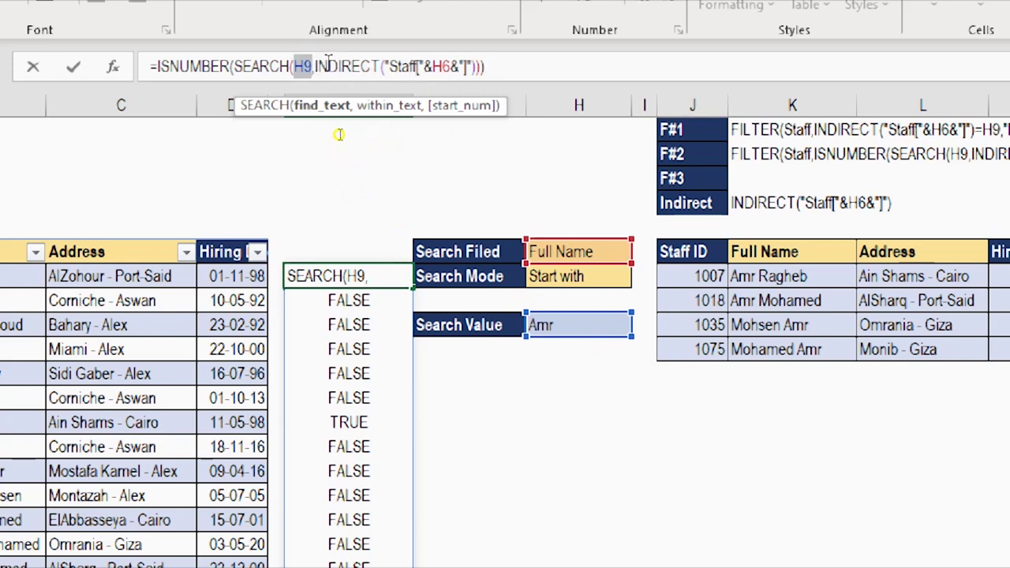
{"action": "left_click", "coordinate": [315, 67]}
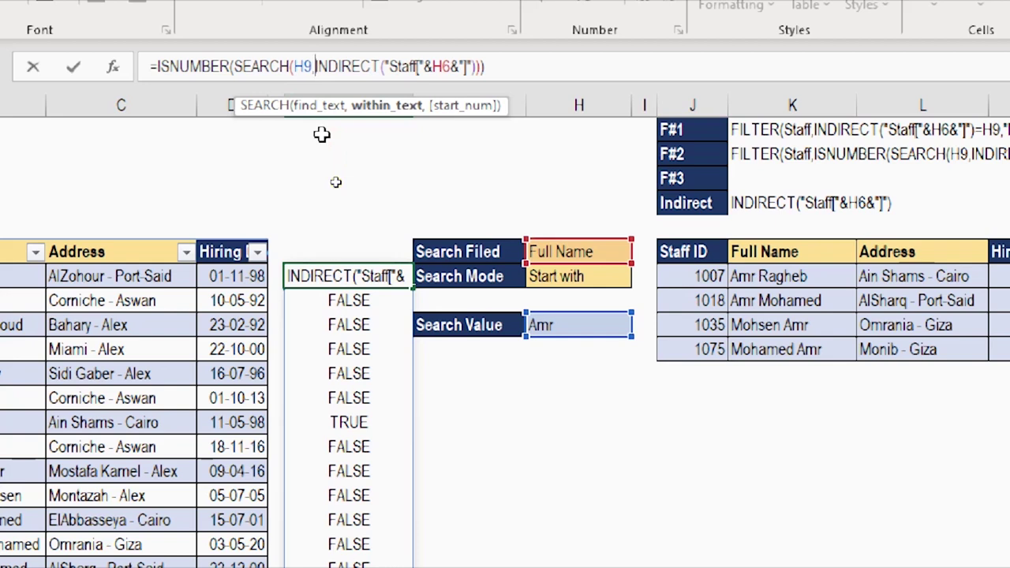
{"action": "type", "text": "left"}
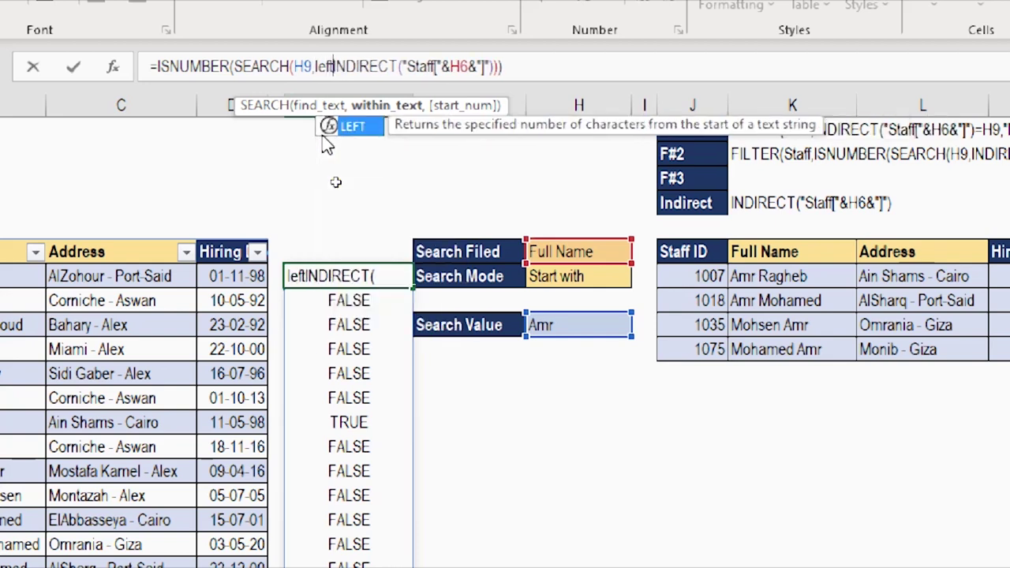
{"action": "key", "text": "Tab"}
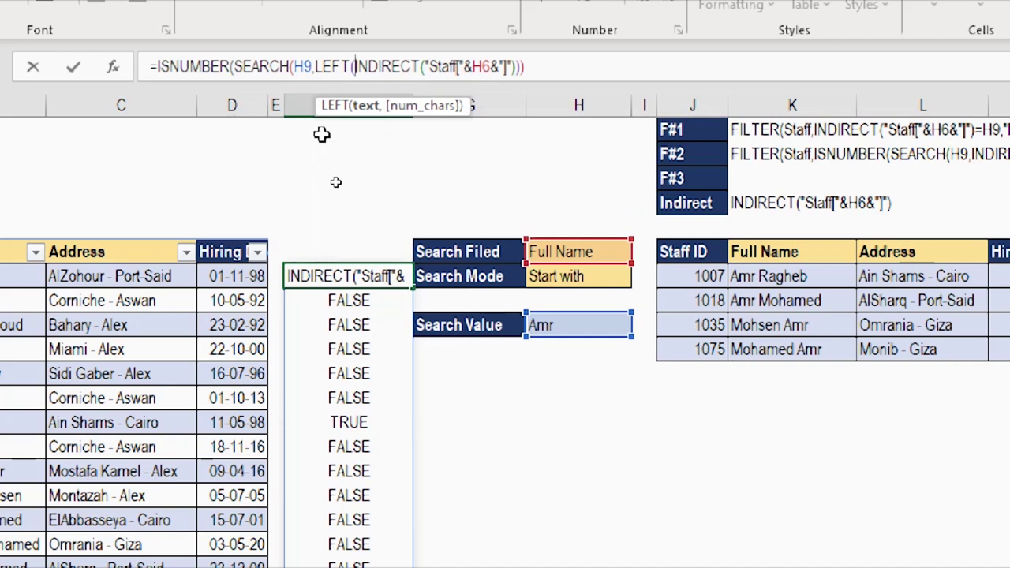
{"action": "left_click", "coordinate": [348, 105]}
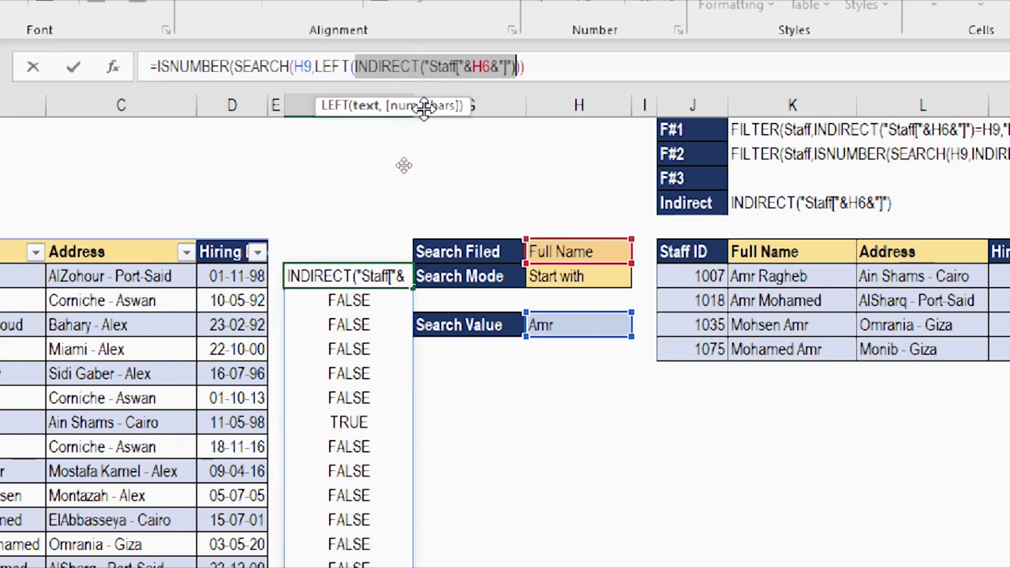
{"action": "key", "text": "Right"}
{"action": "type", "text": ","}
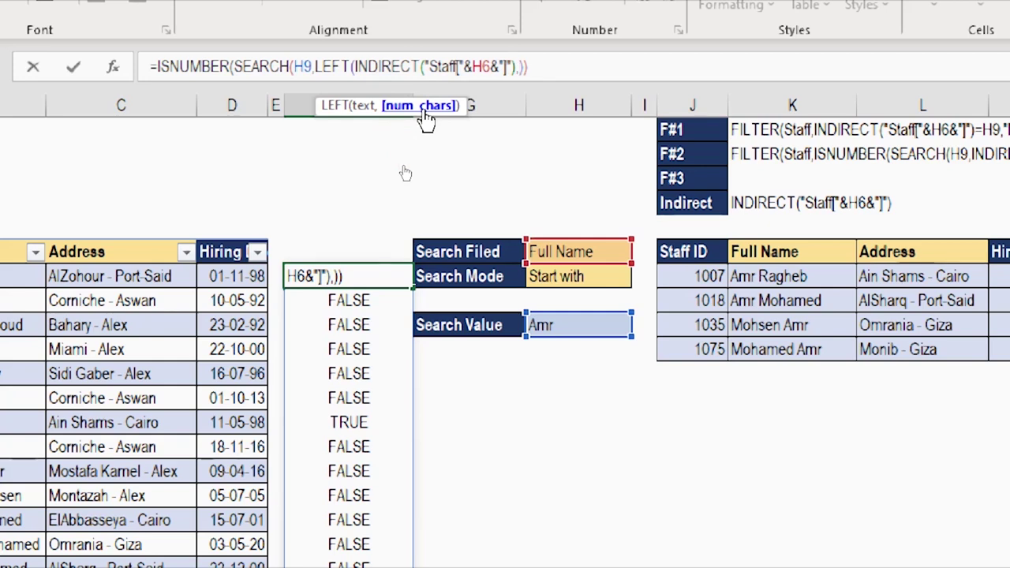
{"action": "type", "text": "3)"}
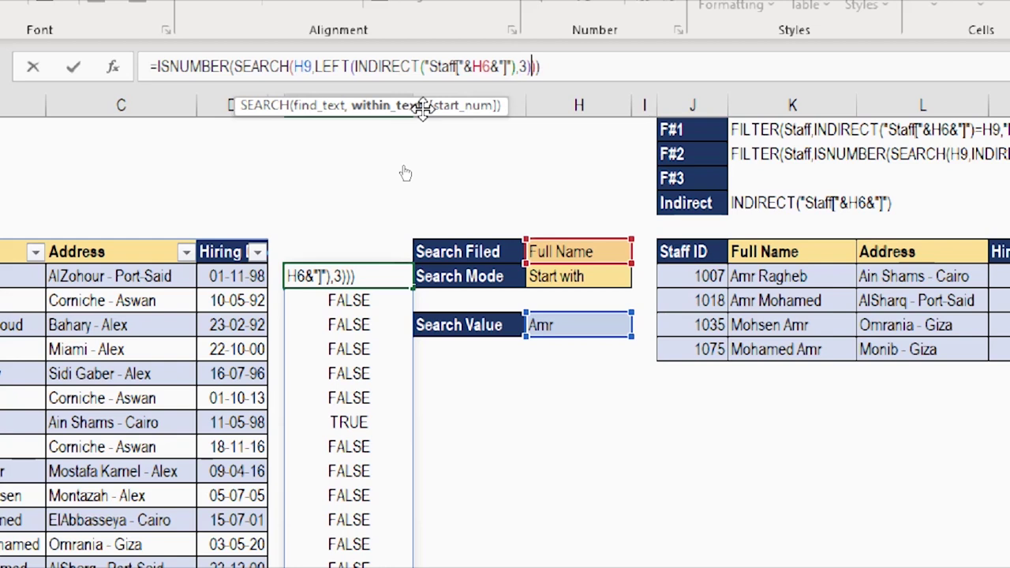
{"action": "left_click", "coordinate": [355, 66]}
{"action": "left_click", "coordinate": [365, 106]}
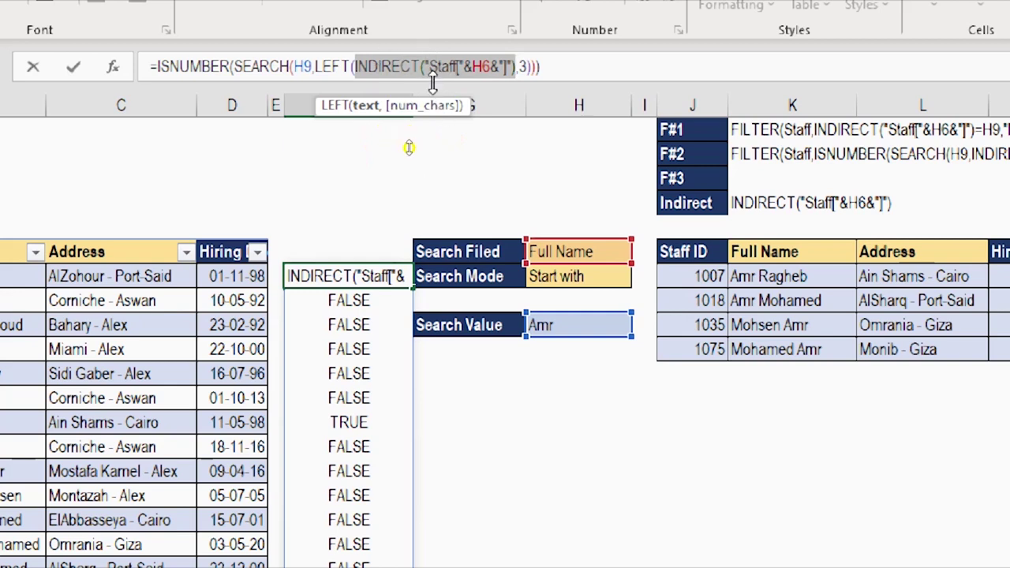
{"action": "left_click", "coordinate": [424, 113]}
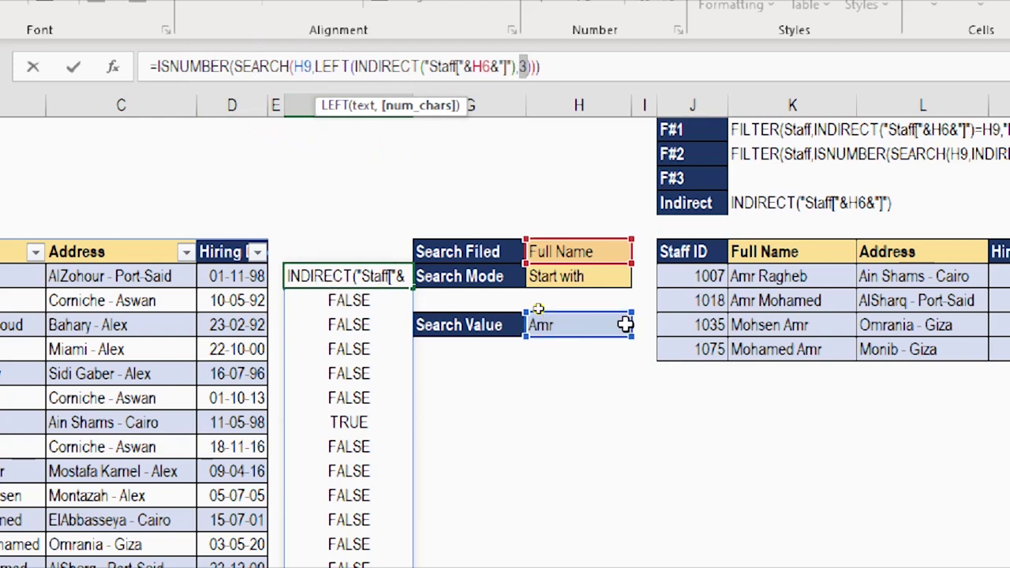
{"action": "key", "text": "Return"}
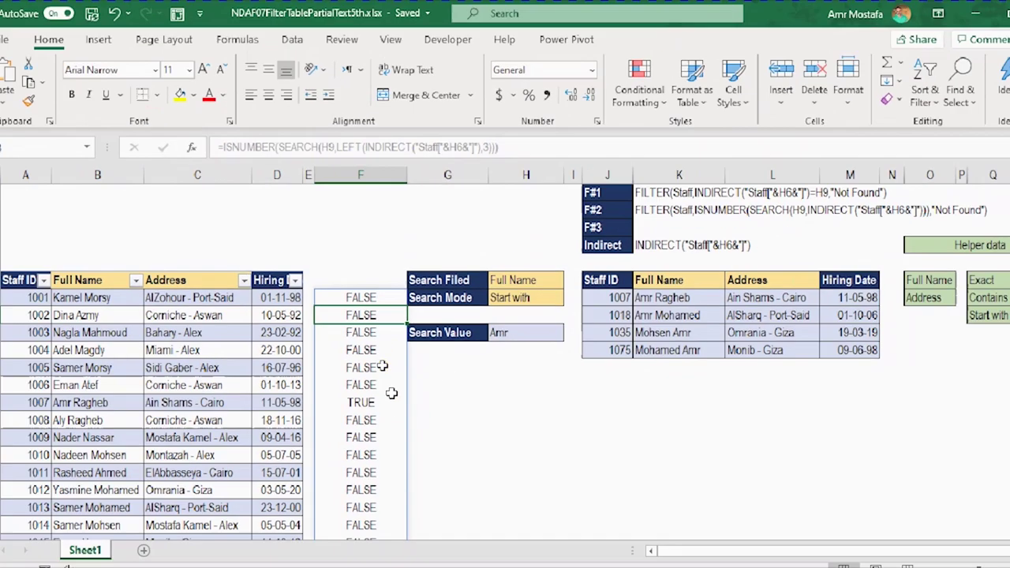
{"action": "key", "text": "alt"}
{"action": "left_click", "coordinate": [370, 374]}
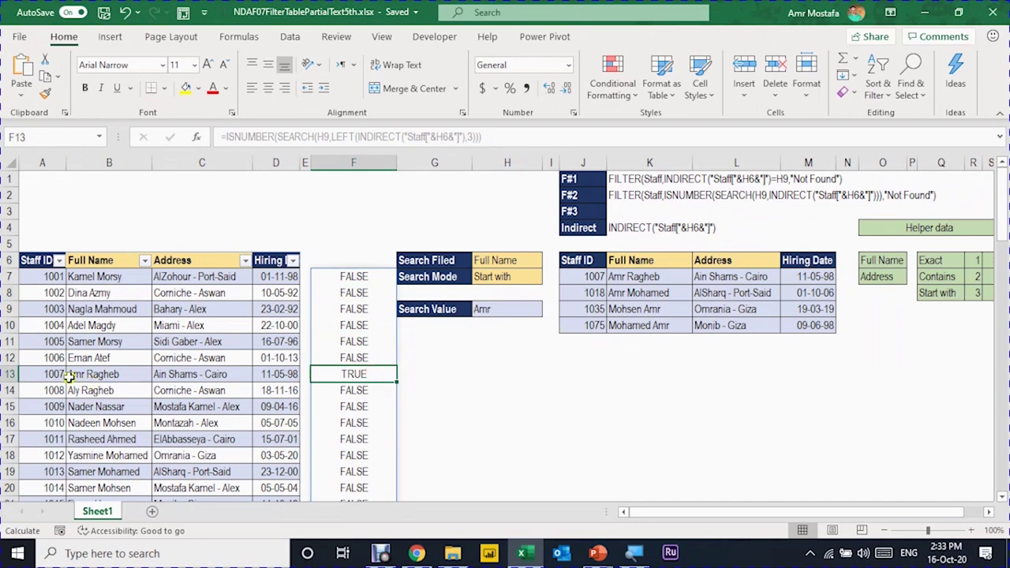
Step: Edit the search value in H9 from Amr to Ahmed
{"action": "scroll", "coordinate": [95, 375], "scroll_direction": "down", "scroll_amount": 3}
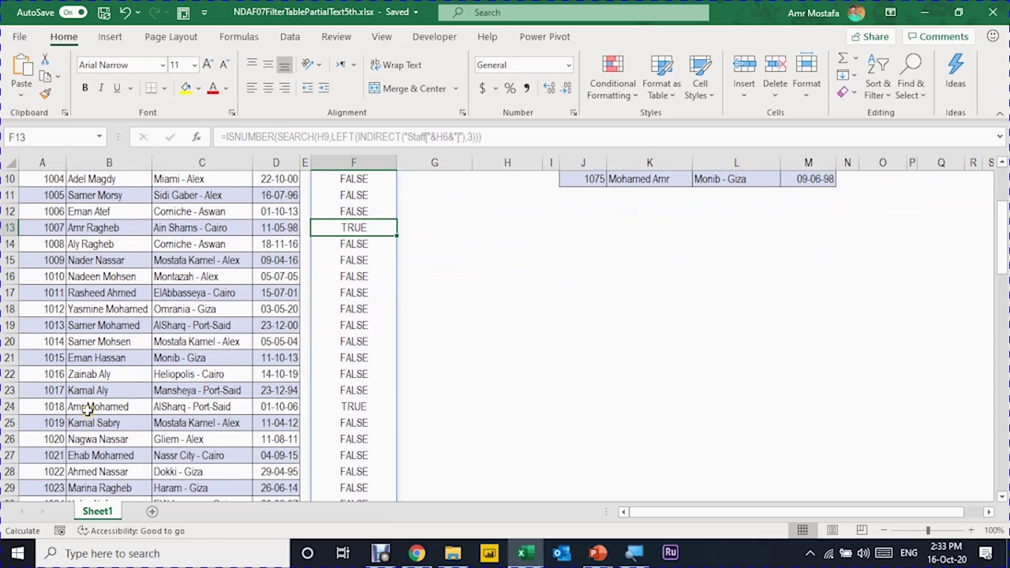
{"action": "scroll", "coordinate": [236, 418], "scroll_direction": "down", "scroll_amount": 3}
{"action": "scroll", "coordinate": [225, 419], "scroll_direction": "up", "scroll_amount": 6}
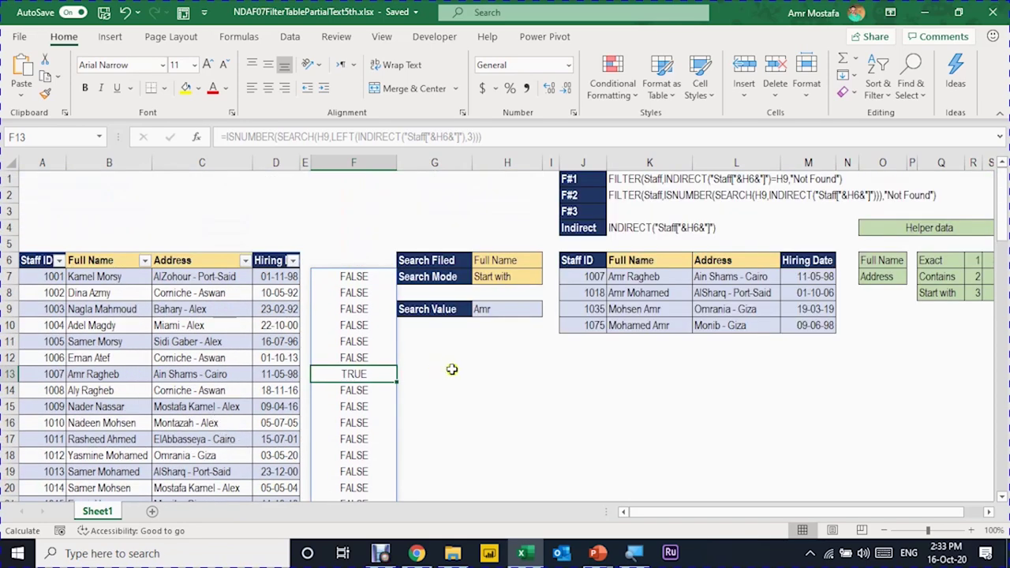
{"action": "left_click", "coordinate": [481, 310]}
{"action": "key", "text": "F2"}
{"action": "key", "text": "BackSpace"}
{"action": "key", "text": "BackSpace"}
{"action": "type", "text": "hmed"}
{"action": "key", "text": "Return"}
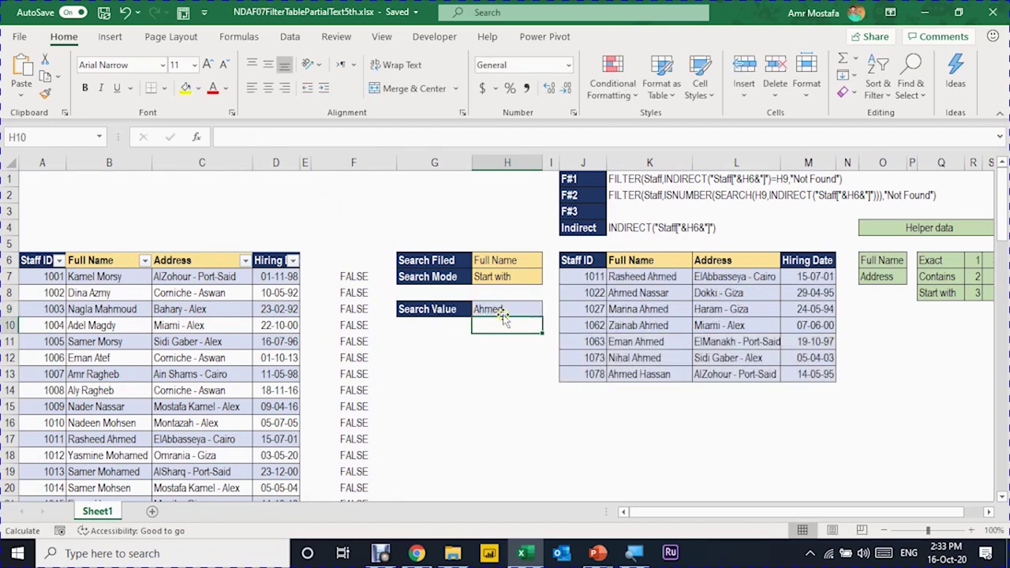
Step: Replace the fixed count 3 in F7's helper formula with LEN(H9)
{"action": "left_click", "coordinate": [358, 275]}
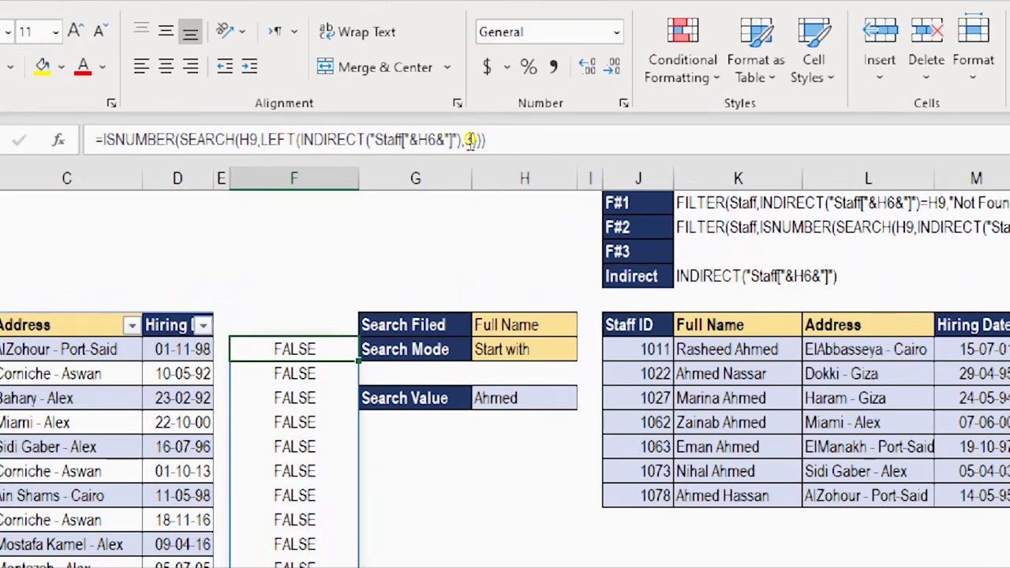
{"action": "key", "text": "alt"}
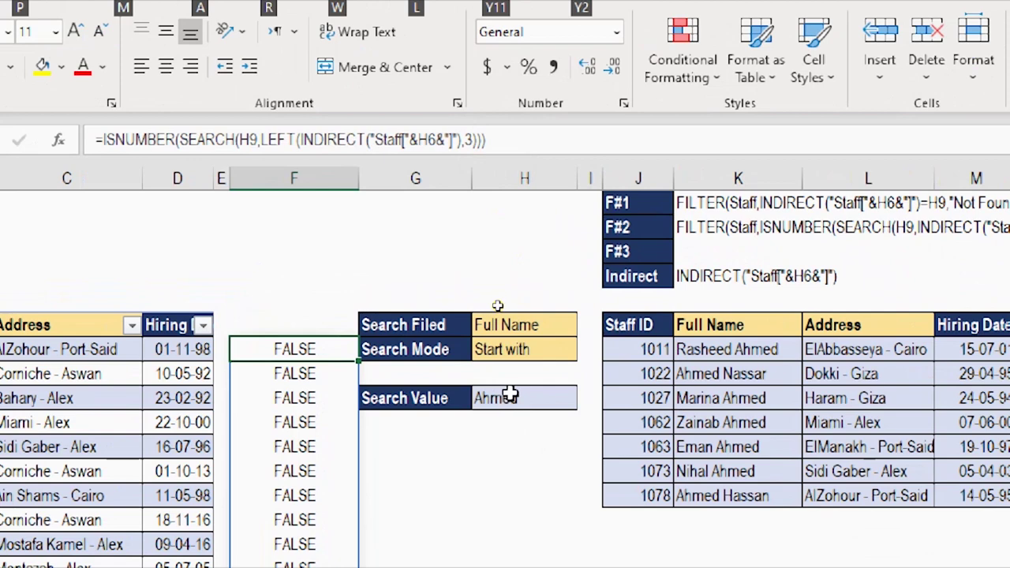
{"action": "left_click", "coordinate": [467, 140]}
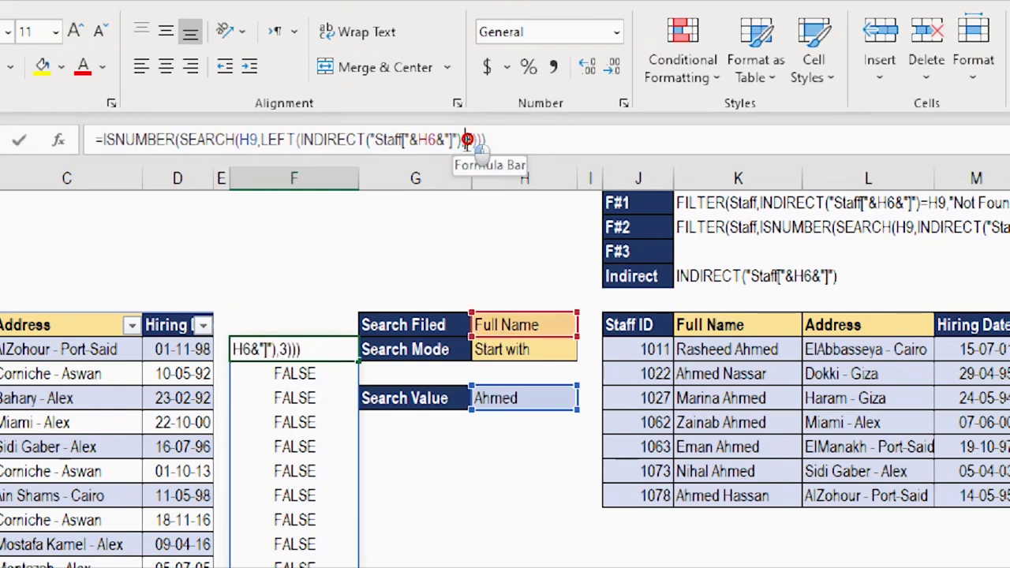
{"action": "double_click", "coordinate": [467, 140]}
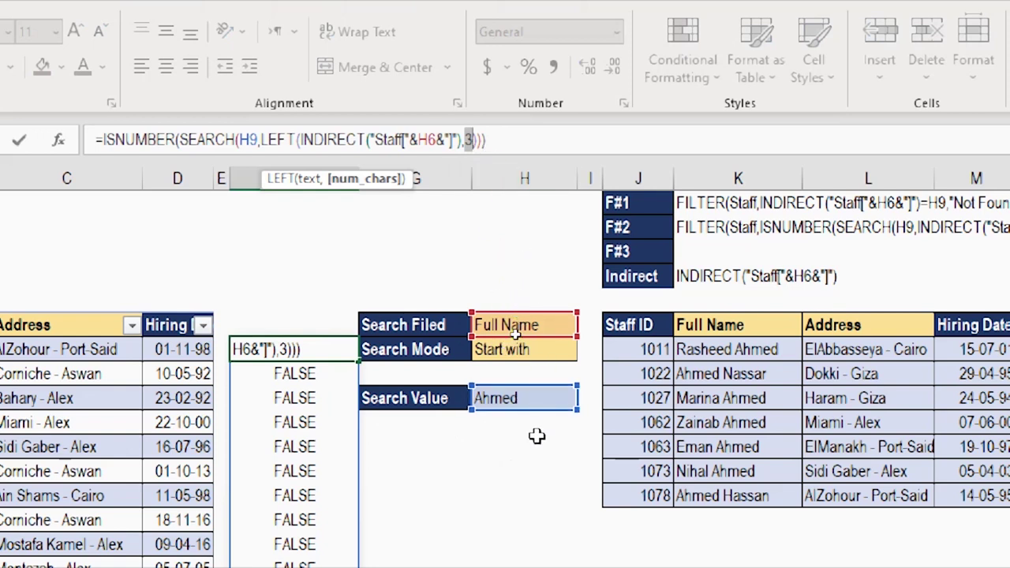
{"action": "type", "text": "LEn"}
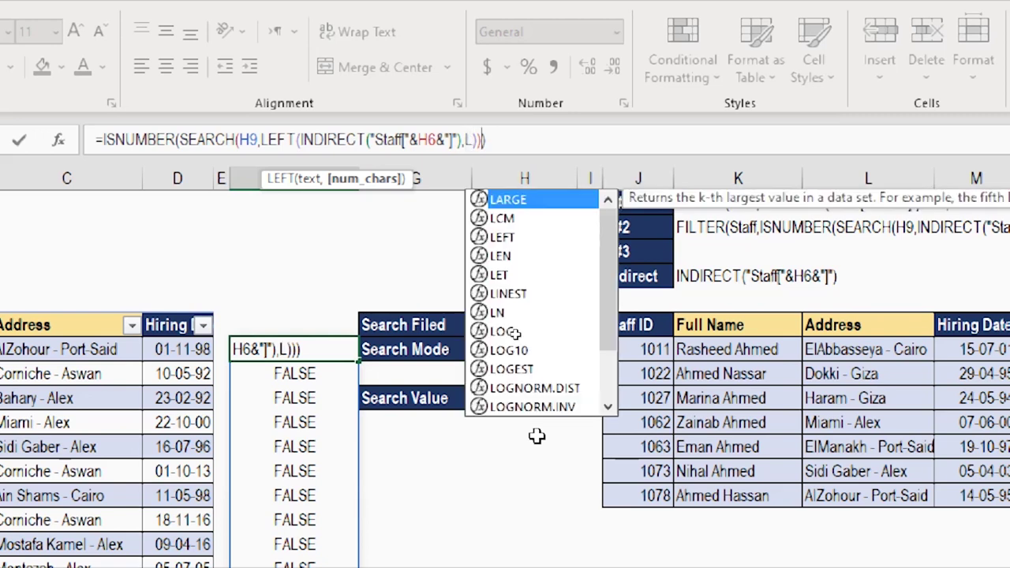
{"action": "key", "text": "Tab"}
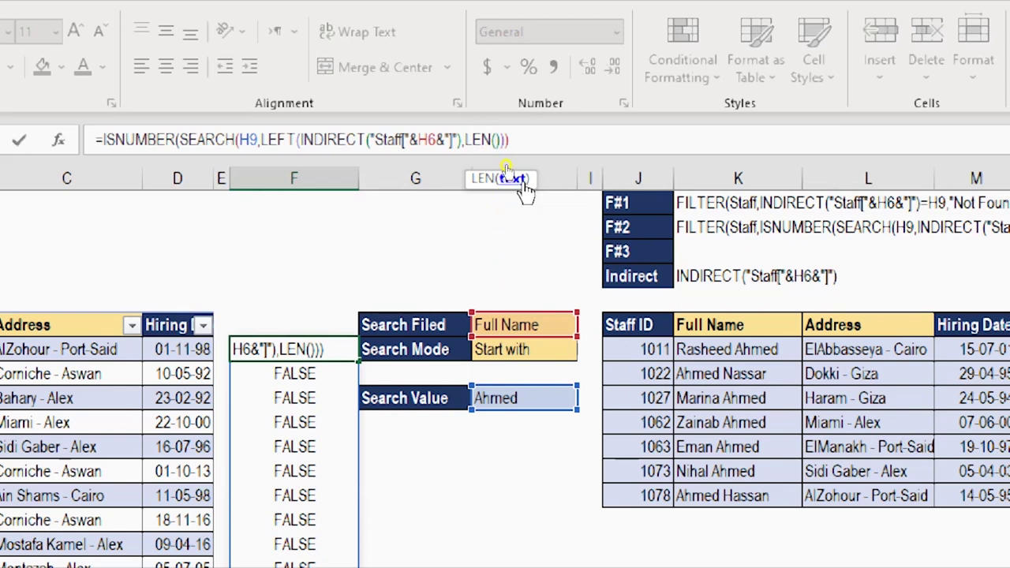
{"action": "left_click", "coordinate": [517, 400]}
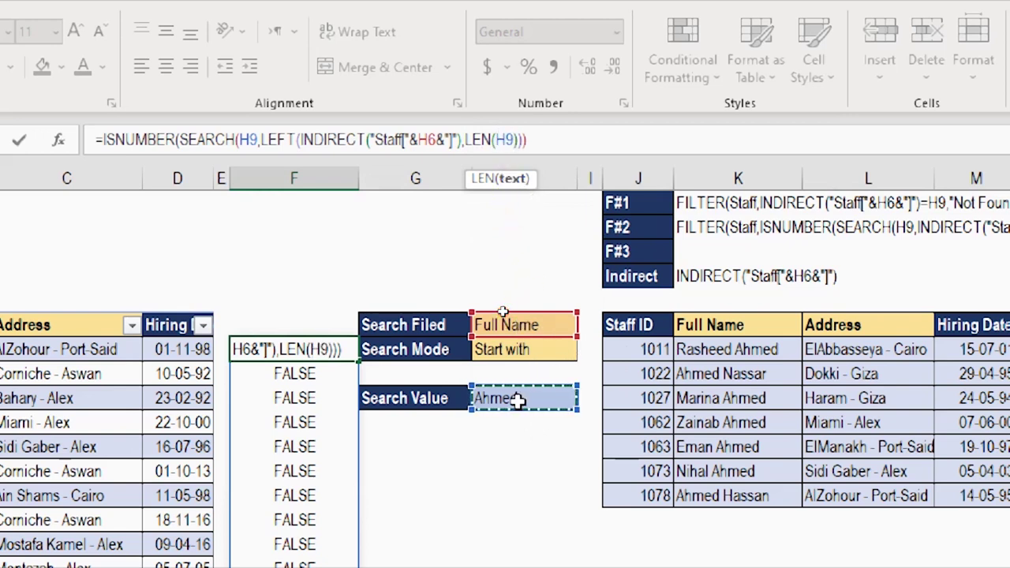
{"action": "type", "text": ")"}
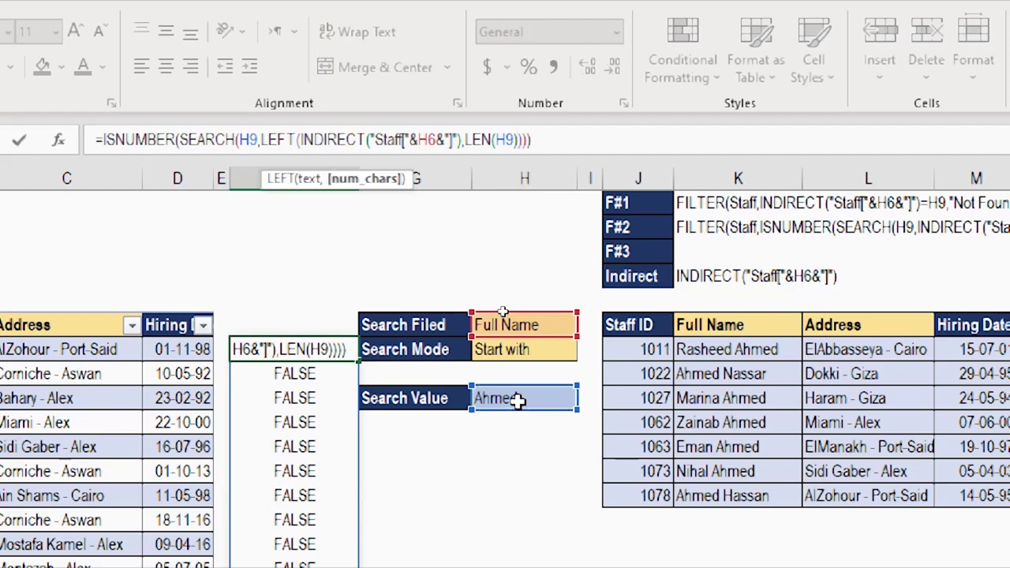
{"action": "key", "text": "Return"}
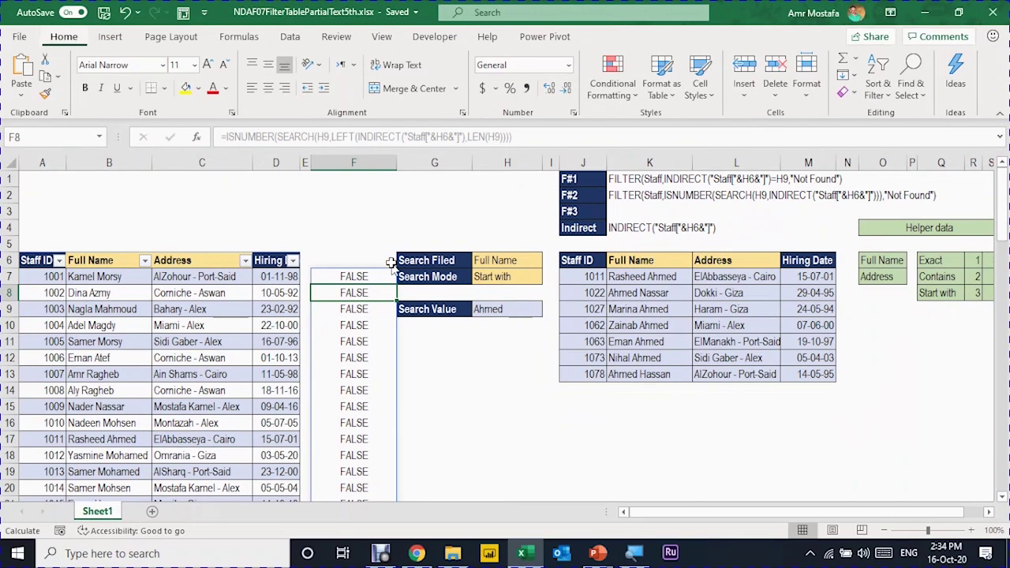
{"action": "key", "text": "alt"}
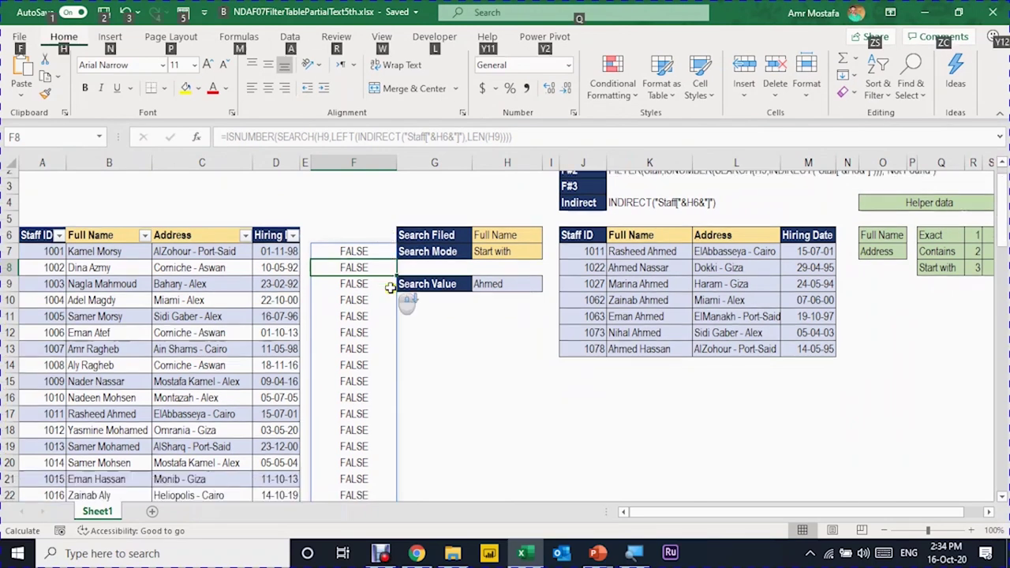
{"action": "left_click", "coordinate": [348, 325]}
{"action": "scroll", "coordinate": [348, 325], "scroll_direction": "down", "scroll_amount": 3}
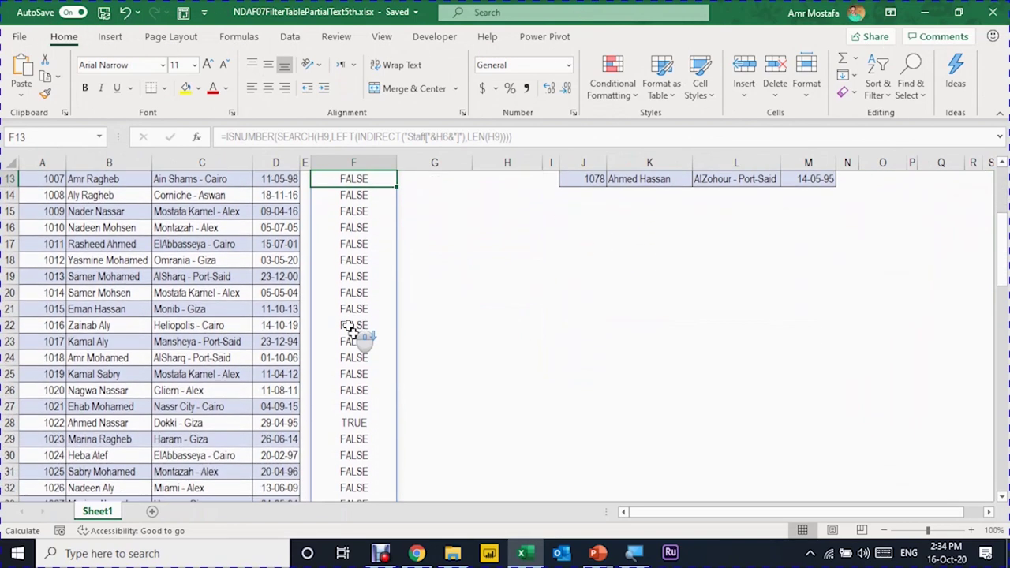
{"action": "left_click", "coordinate": [359, 421]}
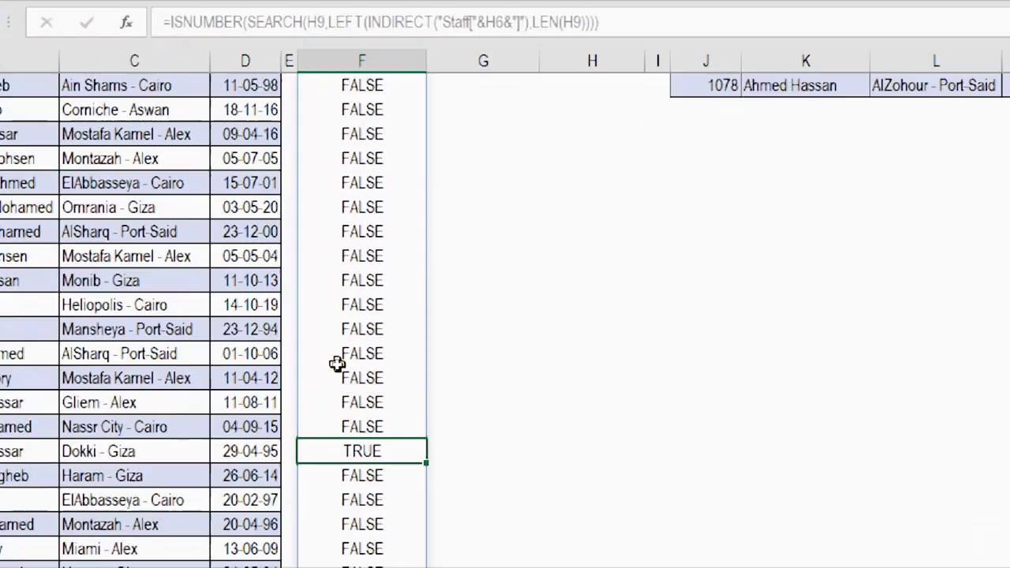
{"action": "scroll", "coordinate": [337, 364], "scroll_direction": "up", "scroll_amount": 5}
{"action": "left_click", "coordinate": [376, 227]}
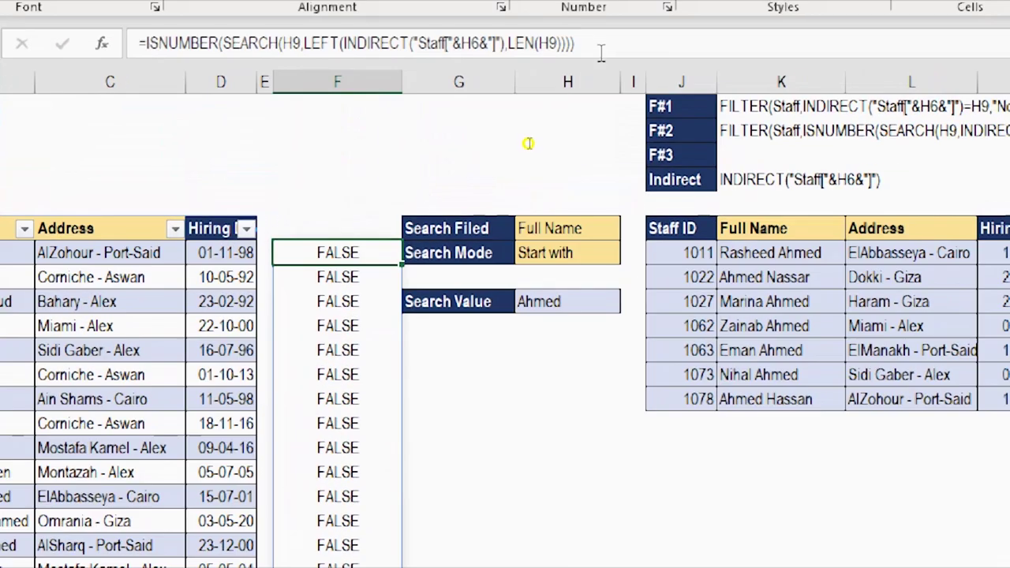
Step: Replace J7 FILTER's include condition with the starts-with ISNUMBER(SEARCH(H9,LEFT(...))) test
{"action": "left_click", "coordinate": [457, 20]}
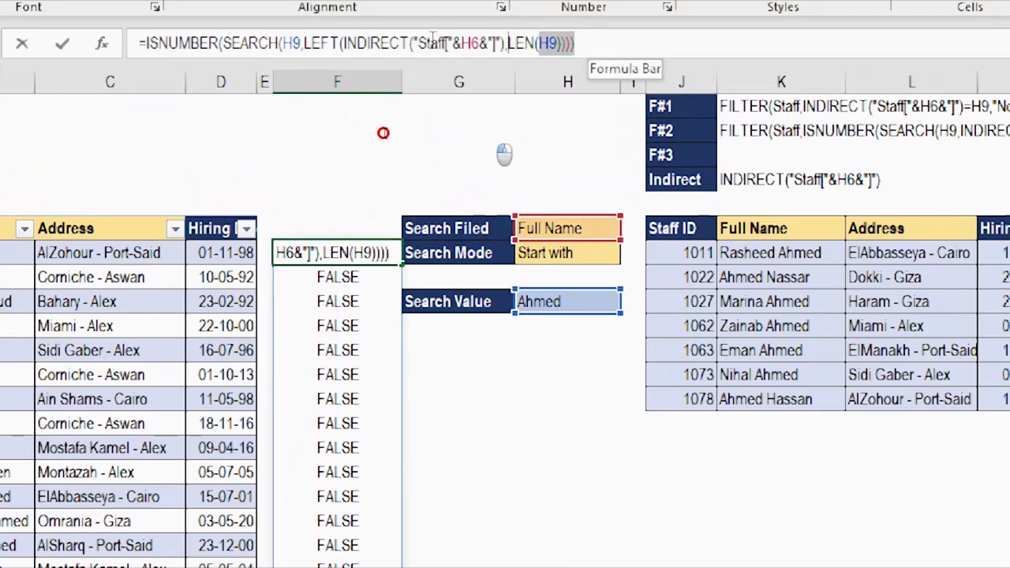
{"action": "left_click_drag", "start_coordinate": [575, 44], "coordinate": [148, 39]}
{"action": "key", "text": "ctrl+c"}
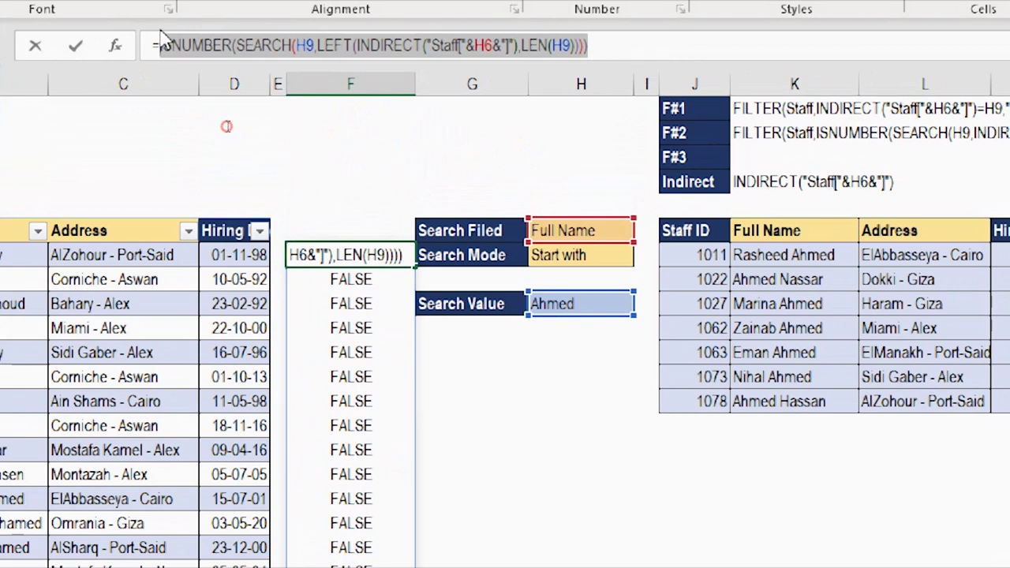
{"action": "key", "text": "Escape"}
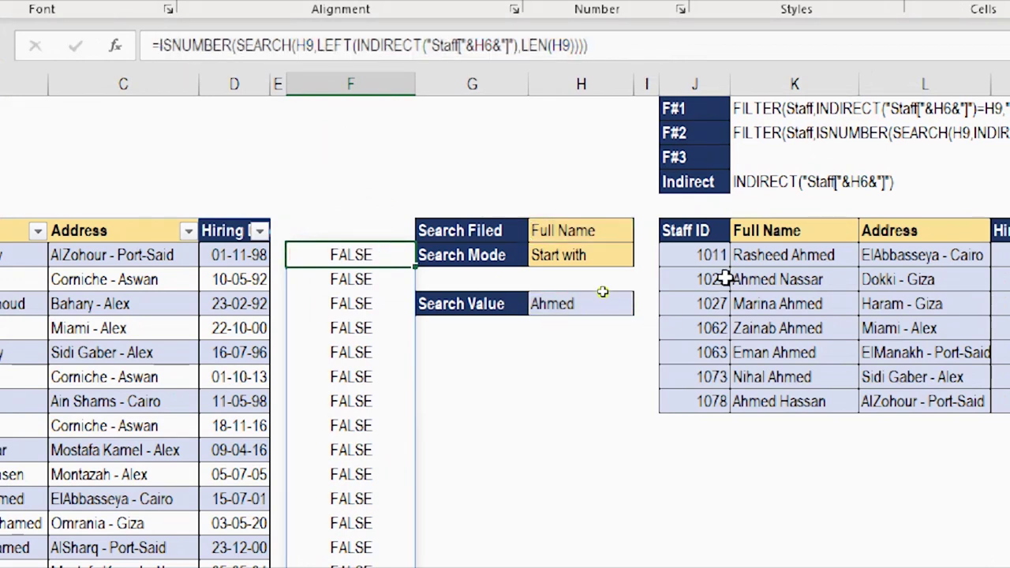
{"action": "left_click", "coordinate": [716, 255]}
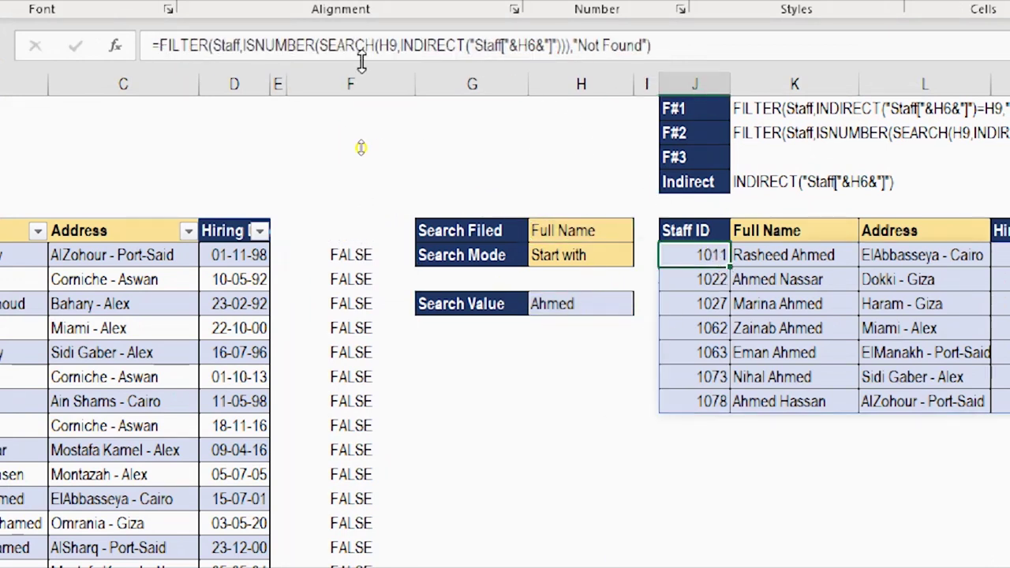
{"action": "left_click", "coordinate": [356, 45]}
{"action": "left_click", "coordinate": [244, 45]}
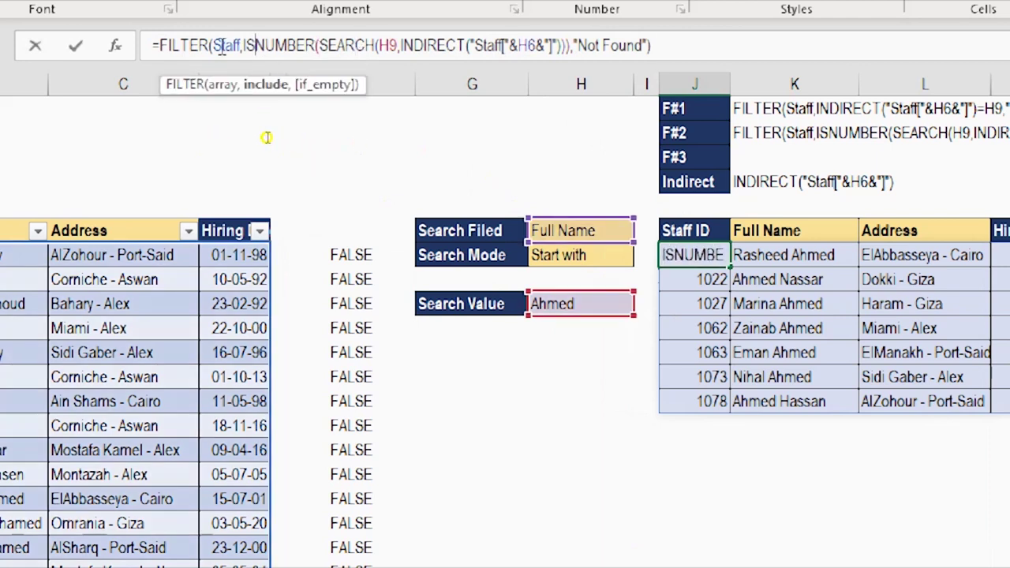
{"action": "left_click", "coordinate": [261, 85]}
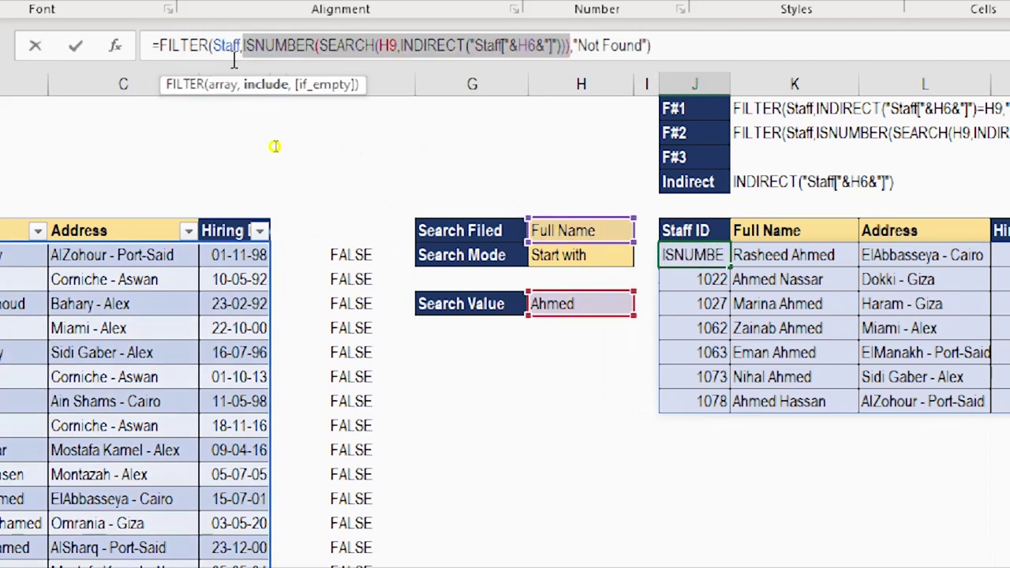
{"action": "key", "text": "ctrl+v"}
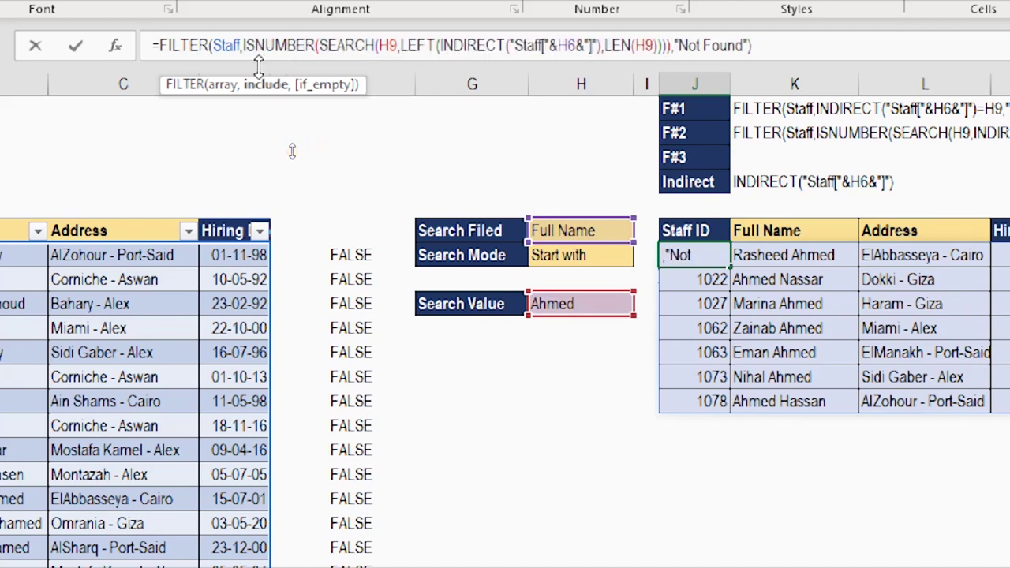
{"action": "key", "text": "Return"}
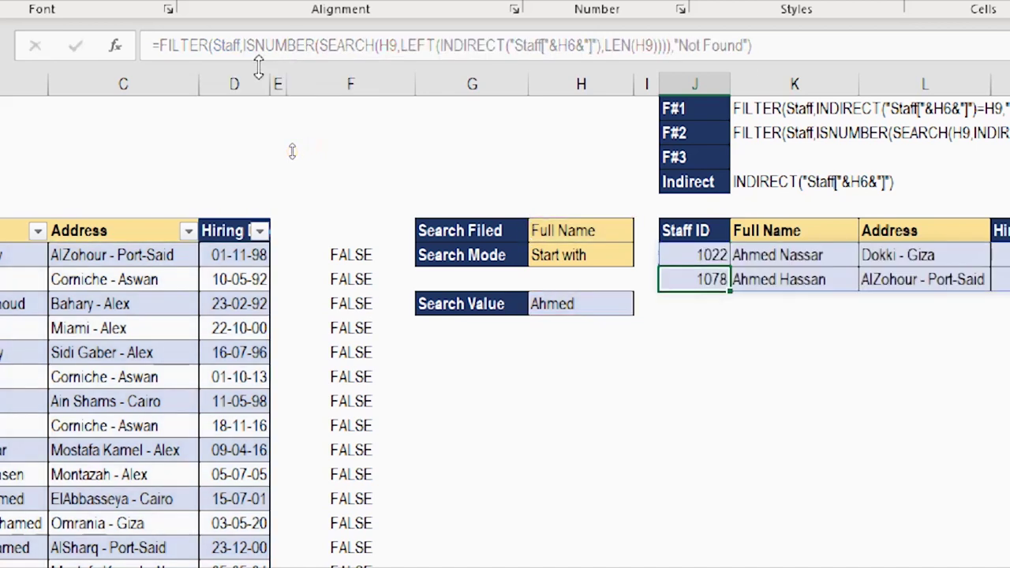
Step: Set the search value to Amr and copy the updated FILTER formula text
{"action": "key", "text": "Left"}
{"action": "key", "text": "Down"}
{"action": "key", "text": "Down"}
{"action": "key", "text": "Left"}
{"action": "key", "text": "Right"}
{"action": "key", "text": "Right"}
{"action": "key", "text": "Up"}
{"action": "key", "text": "Up"}
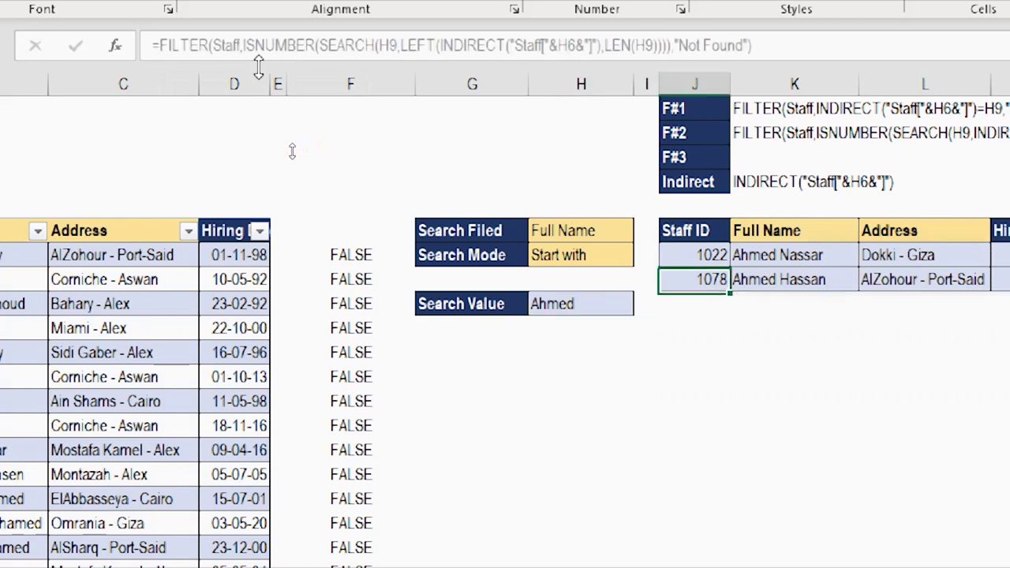
{"action": "key", "text": "Left"}
{"action": "key", "text": "Down"}
{"action": "key", "text": "Down"}
{"action": "key", "text": "Left"}
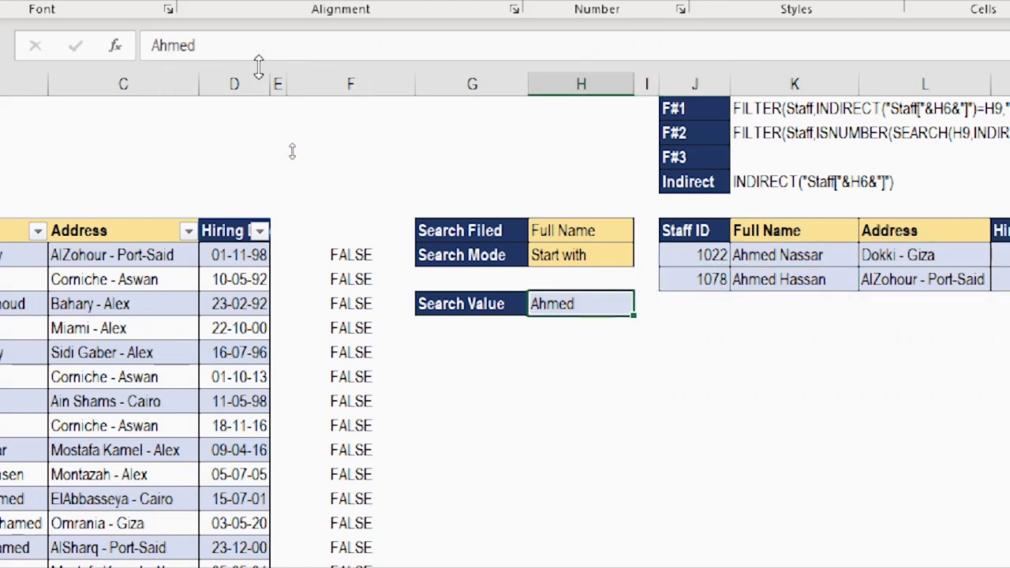
{"action": "type", "text": "Amr"}
{"action": "key", "text": "Return"}
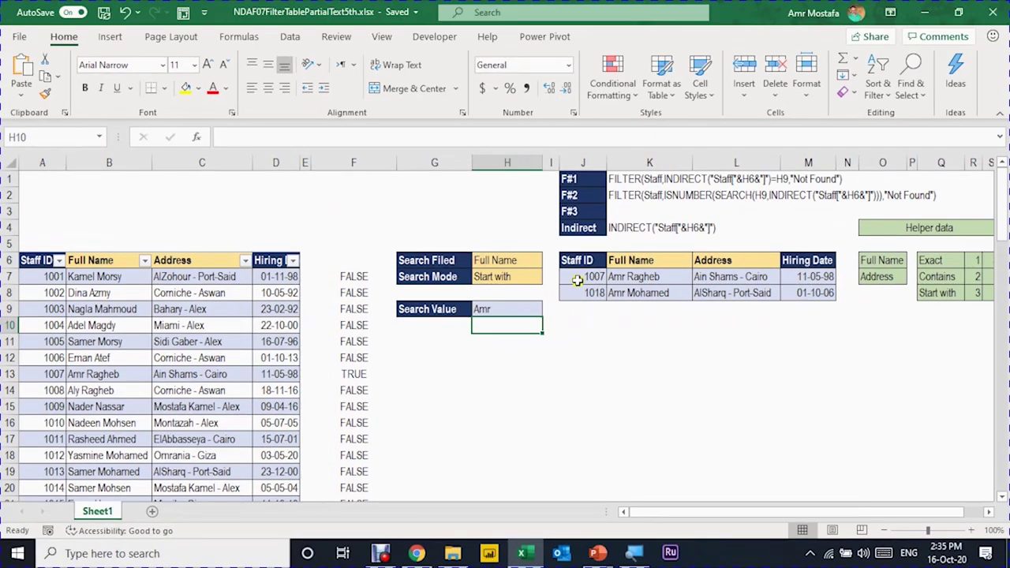
{"action": "left_click", "coordinate": [578, 281]}
{"action": "left_click_drag", "start_coordinate": [619, 136], "coordinate": [283, 133]}
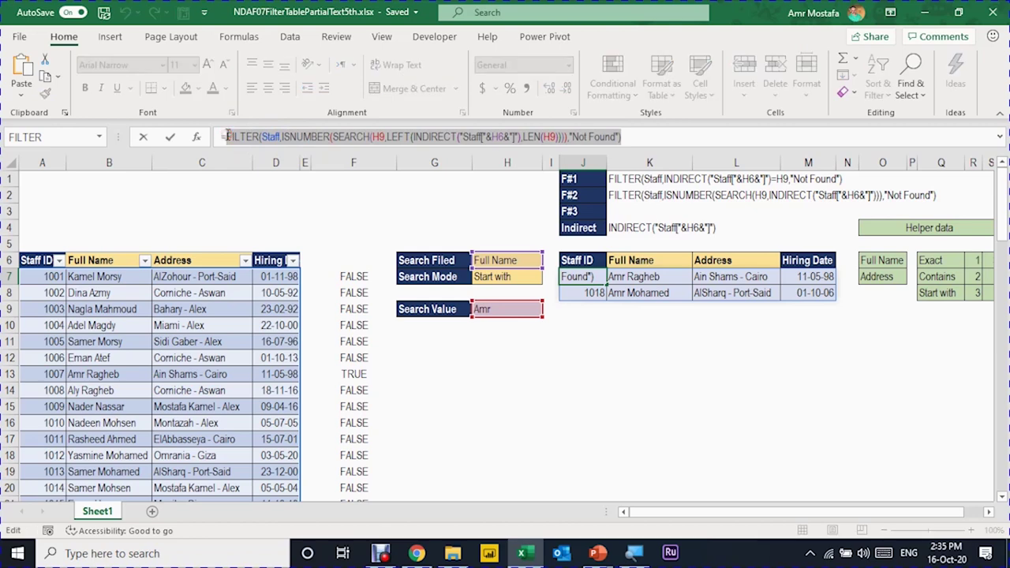
Step: Paste the starts-with FILTER formula text into the F#3 slot in K3
{"action": "key", "text": "Escape"}
{"action": "left_click", "coordinate": [618, 213]}
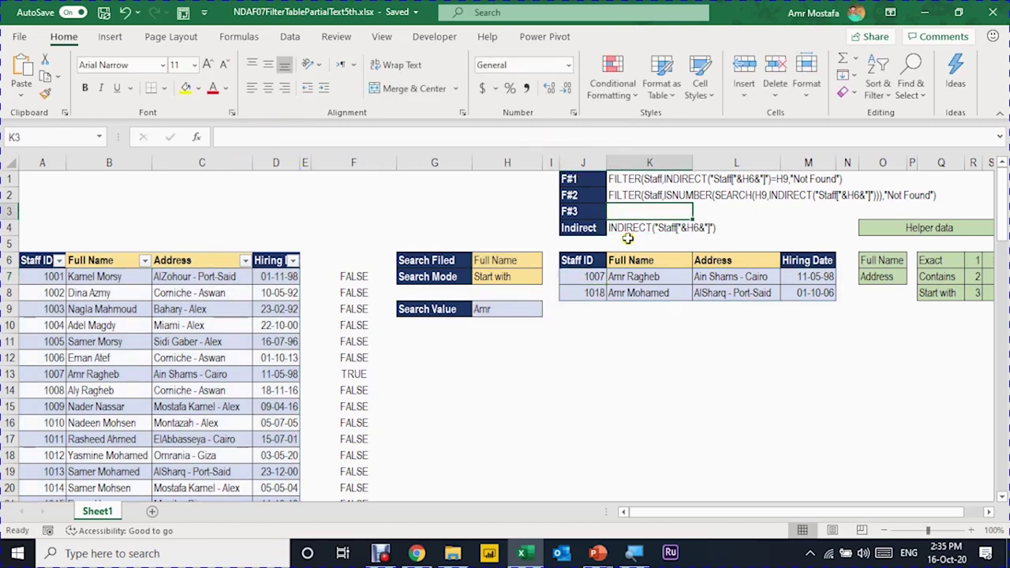
{"action": "type", "text": "FILTER(Staff,ISNUMBER(SEARCH(H9,LEFT(INDIRECT(\"Staff[\"&H6&\"]\"),LEN(H9)))),\"Not Found\")"}
{"action": "left_click", "coordinate": [626, 234]}
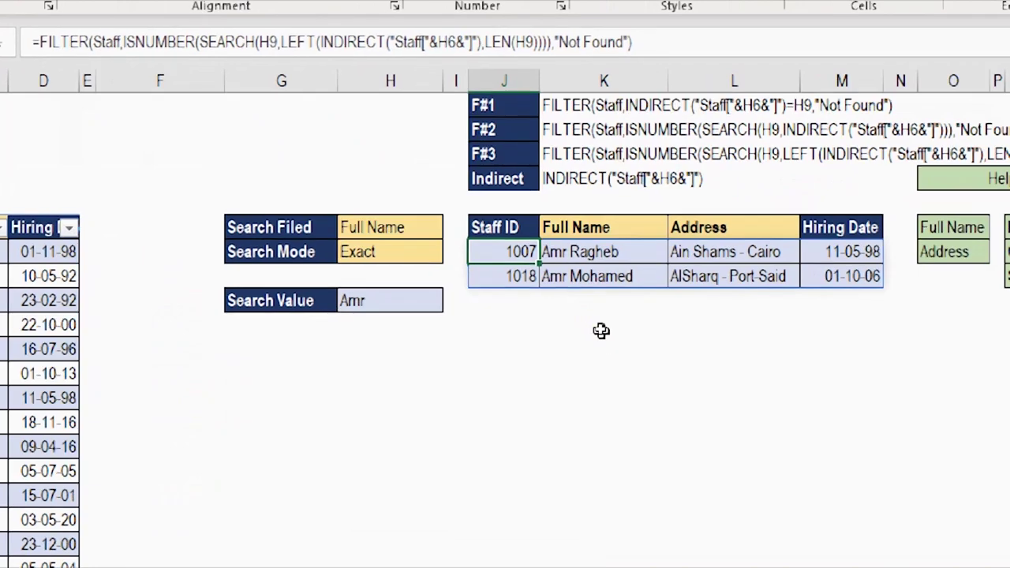
Step: Clear J7's formula, copy the F#1 formula text, and start =CHOOSE( in J7
{"action": "key", "text": "Delete"}
{"action": "left_click", "coordinate": [548, 104]}
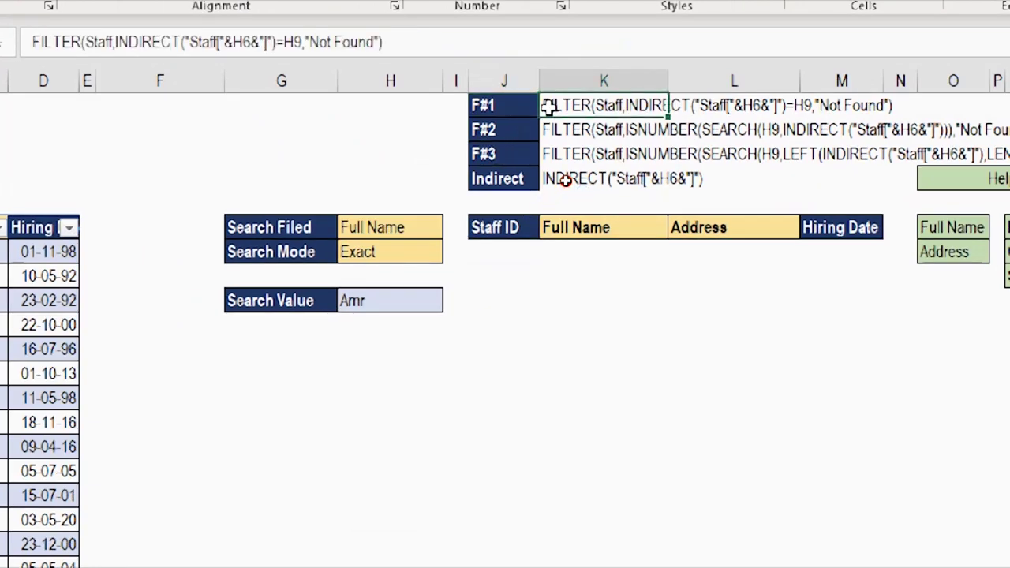
{"action": "key", "text": "F2"}
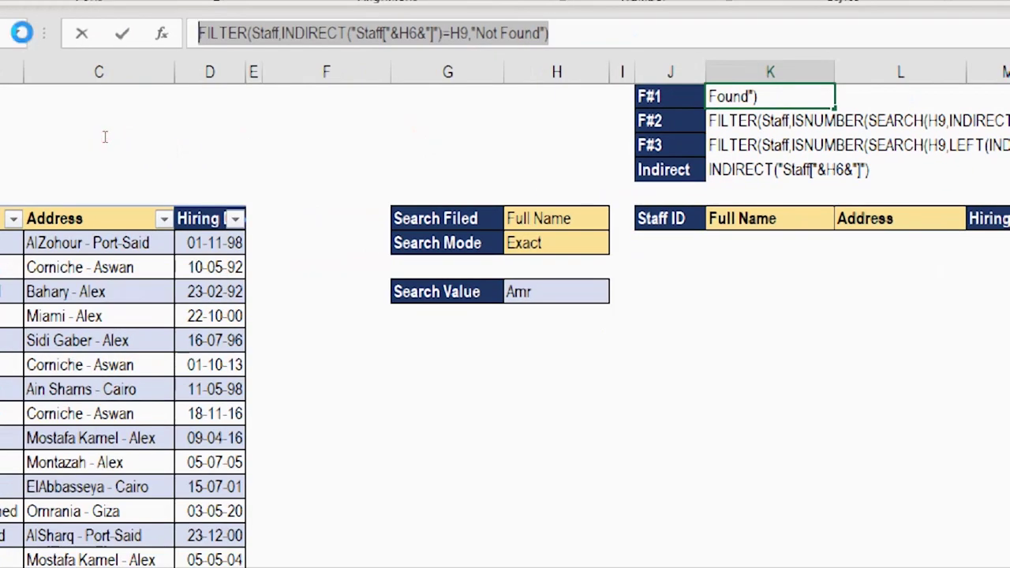
{"action": "key", "text": "Escape"}
{"action": "left_click", "coordinate": [684, 241]}
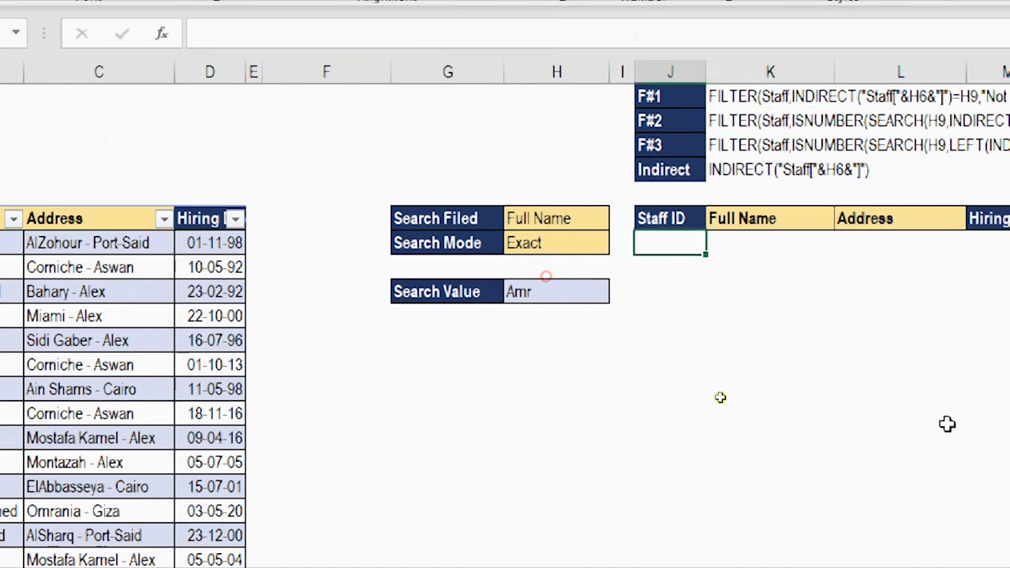
{"action": "type", "text": "=cho"}
{"action": "key", "text": "Tab"}
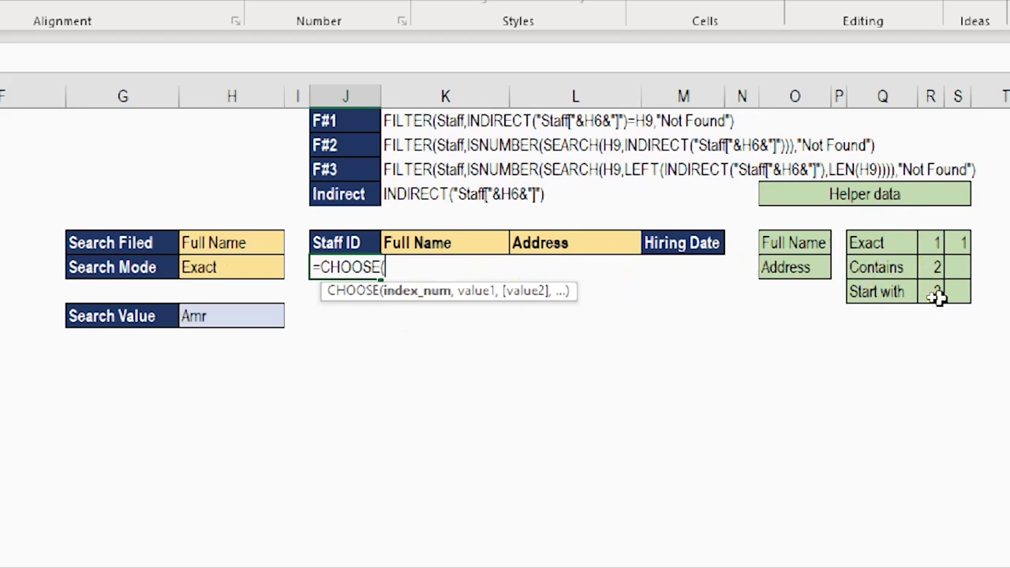
Step: Complete CHOOSE with S6's mode number as index and the Exact FILTER as first option
{"action": "left_click", "coordinate": [957, 244]}
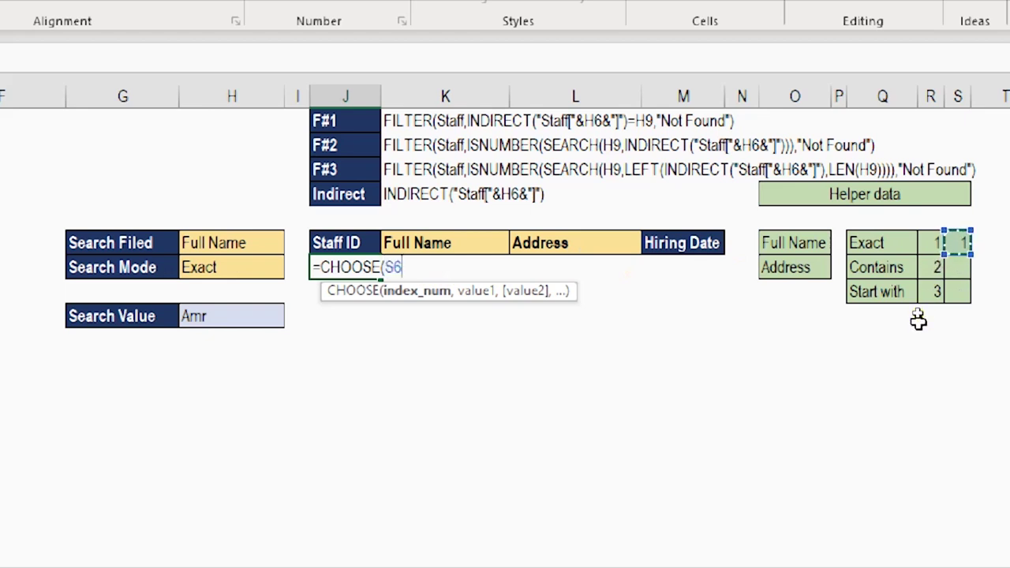
{"action": "type", "text": ","}
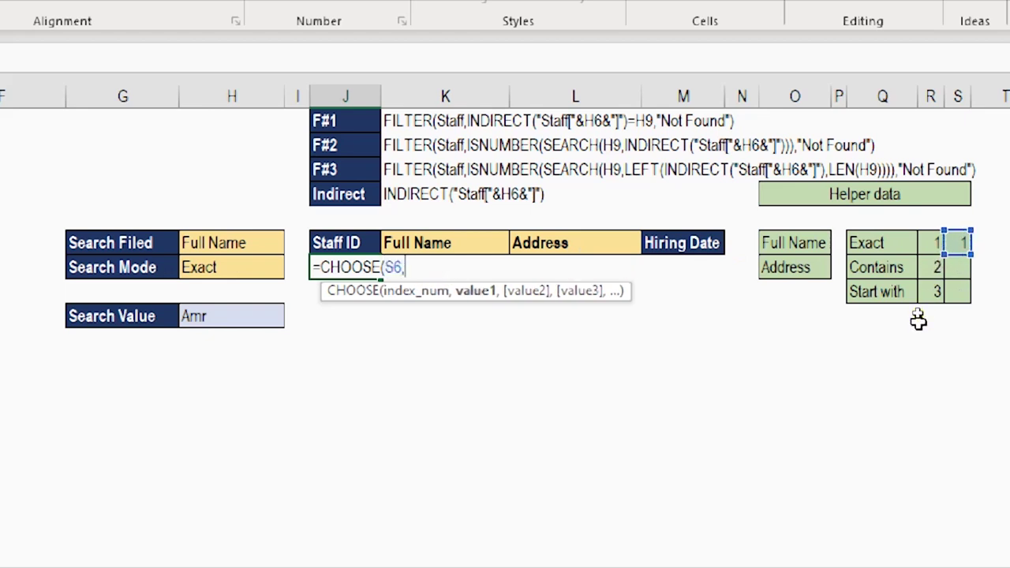
{"action": "key", "text": "ctrl+v"}
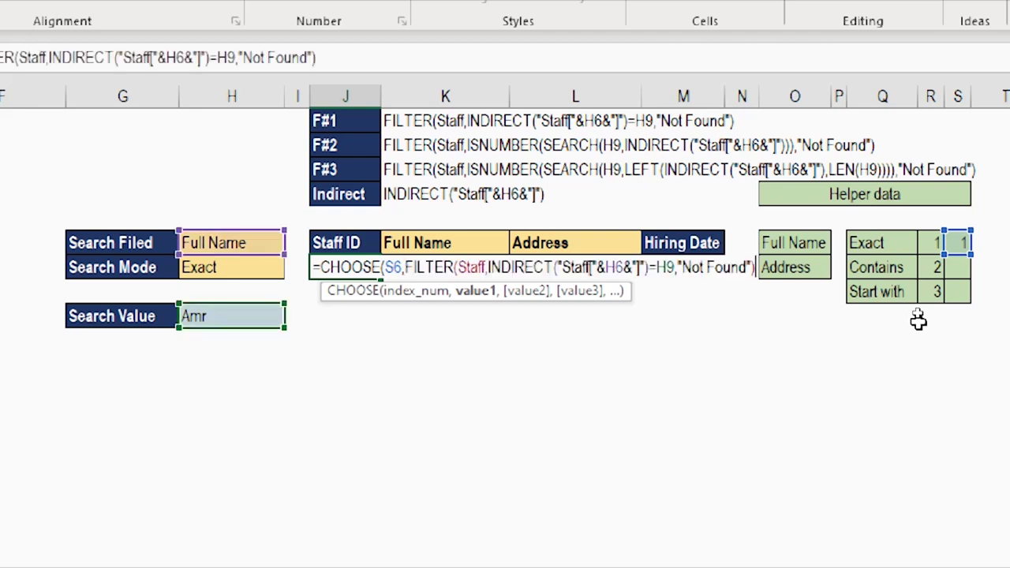
{"action": "type", "text": ")"}
{"action": "key", "text": "Return"}
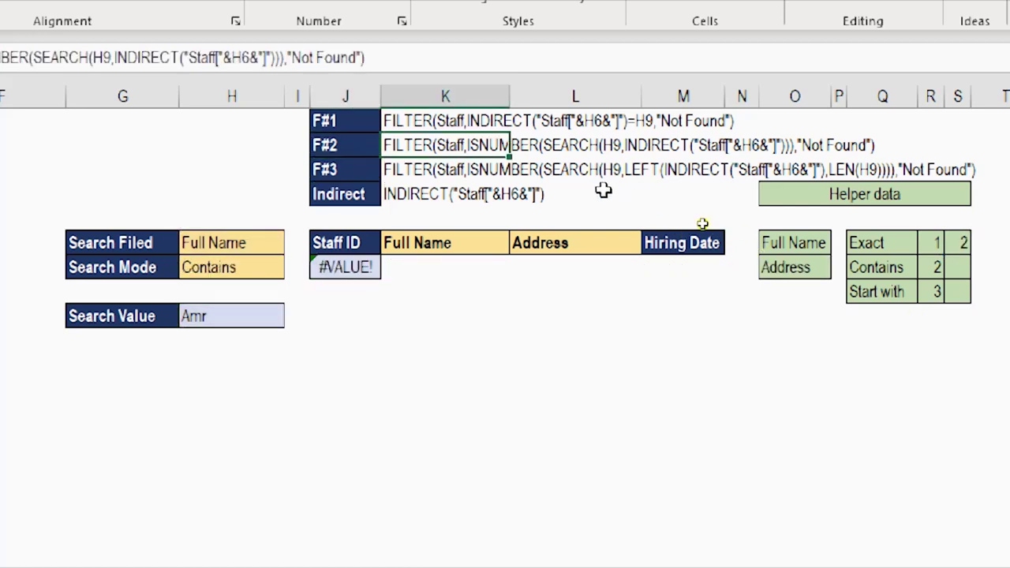
Step: Add the Contains FILTER formula as CHOOSE's second option in J7
{"action": "left_click", "coordinate": [424, 98]}
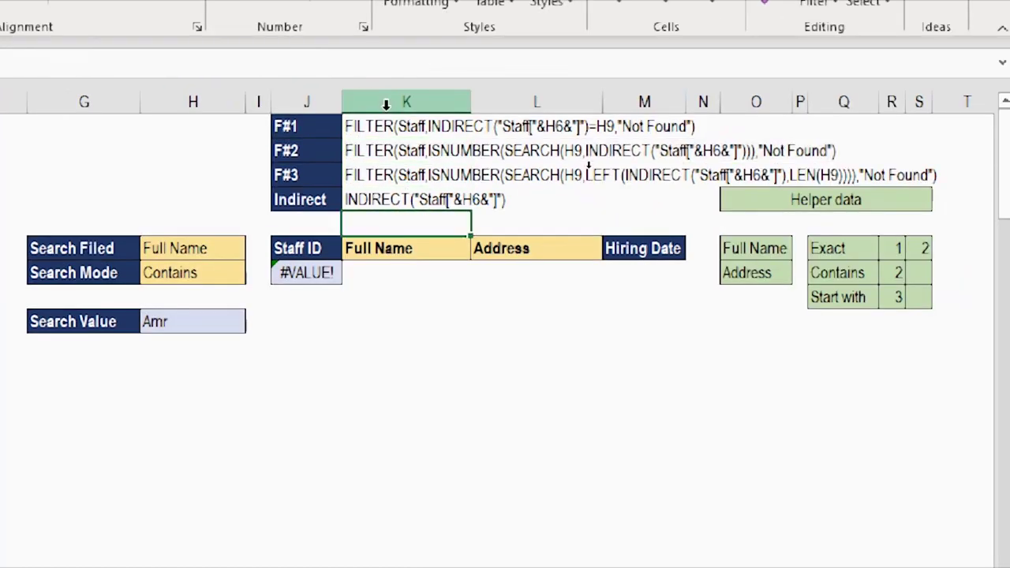
{"action": "left_click", "coordinate": [242, 59]}
{"action": "left_click", "coordinate": [1, 62]}
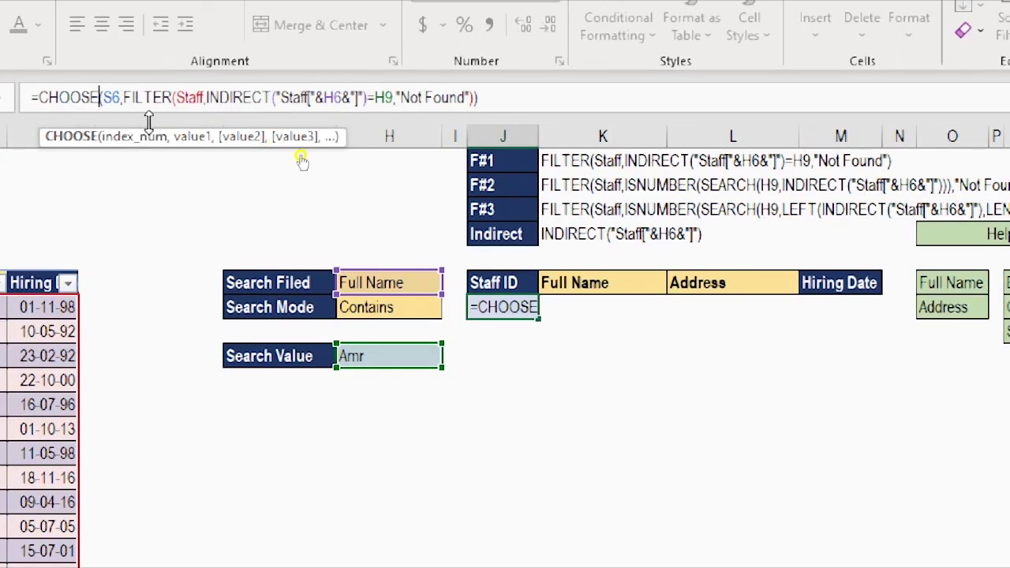
{"action": "left_click", "coordinate": [192, 138]}
{"action": "left_click", "coordinate": [239, 139]}
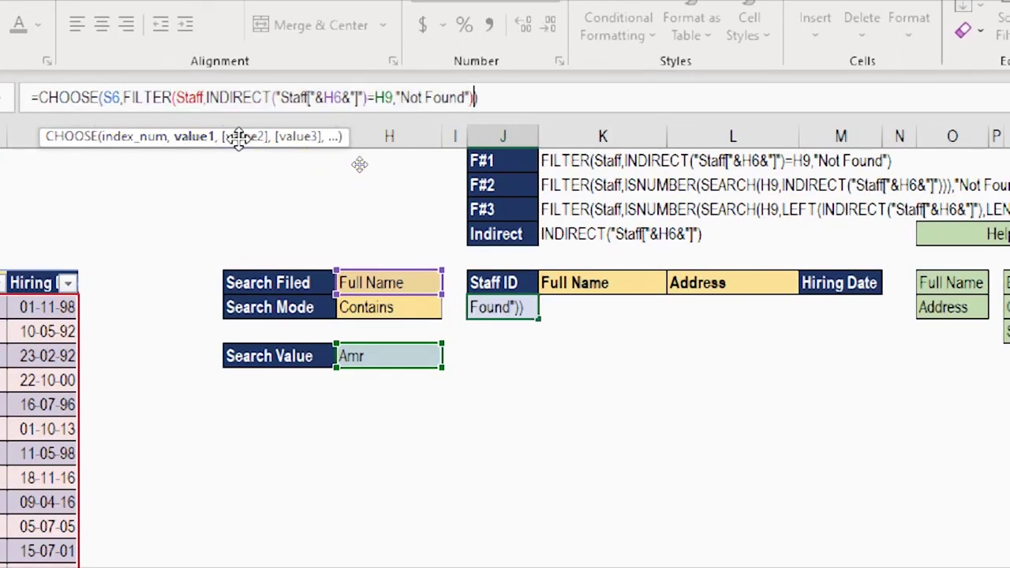
{"action": "type", "text": ","}
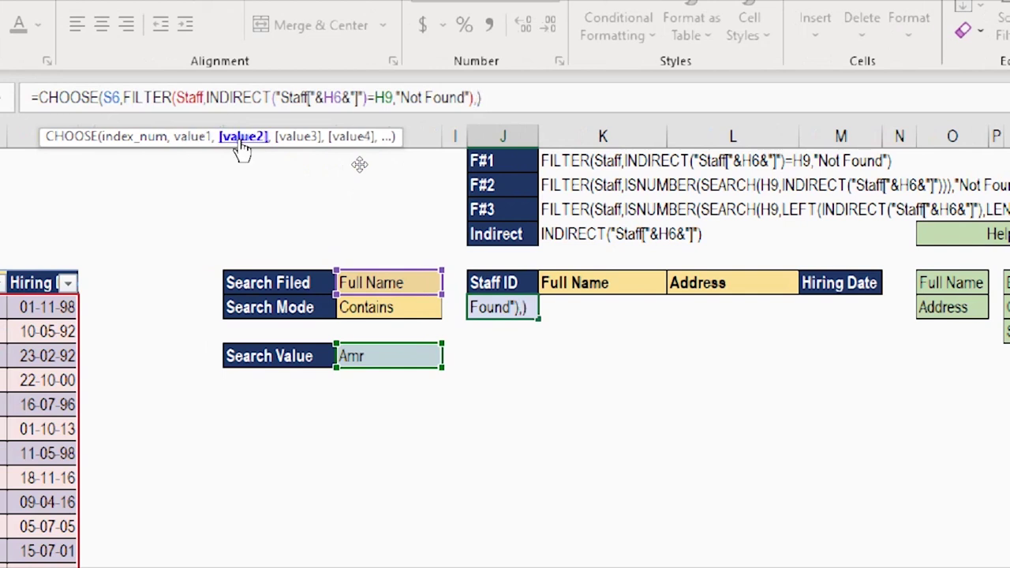
{"action": "key", "text": "ctrl+v"}
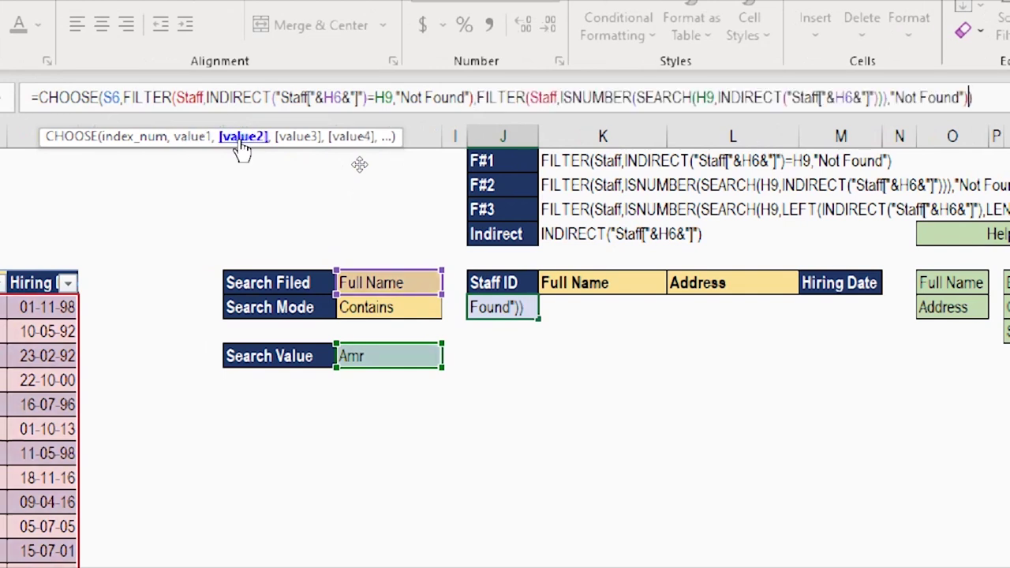
{"action": "key", "text": "Return"}
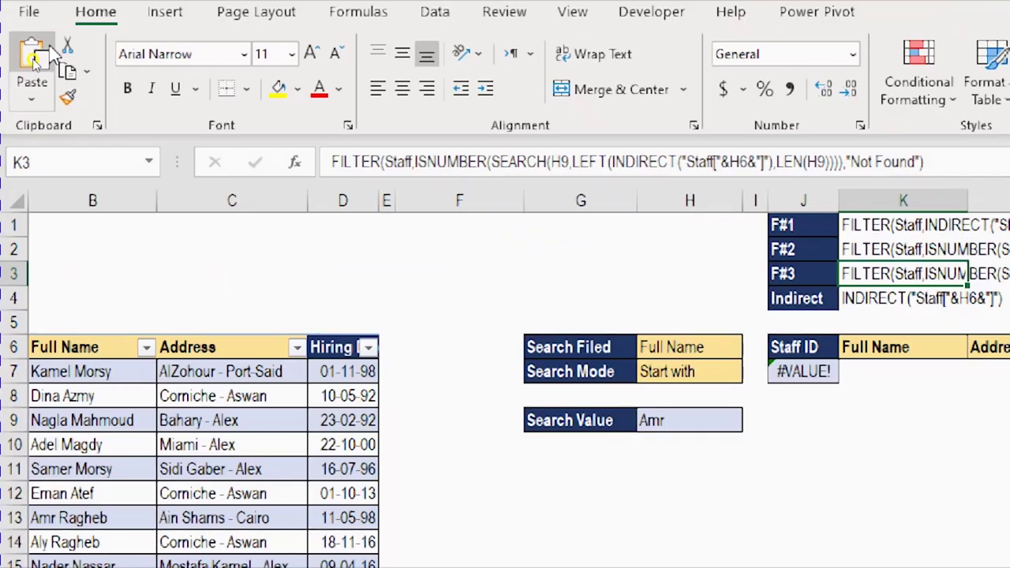
{"action": "key", "text": "F2"}
Step: Copy the Start-with FILTER formula text from K3
{"action": "left_click", "coordinate": [550, 161]}
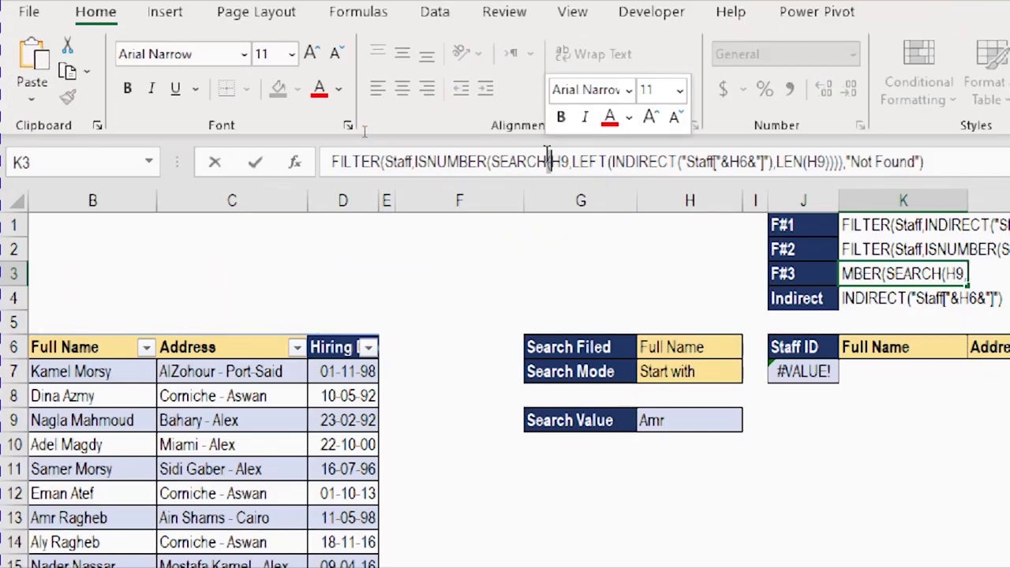
{"action": "key", "text": "ctrl+a"}
{"action": "key", "text": "ctrl+c"}
{"action": "key", "text": "Escape"}
{"action": "left_click", "coordinate": [803, 371]}
{"action": "key", "text": "F2"}
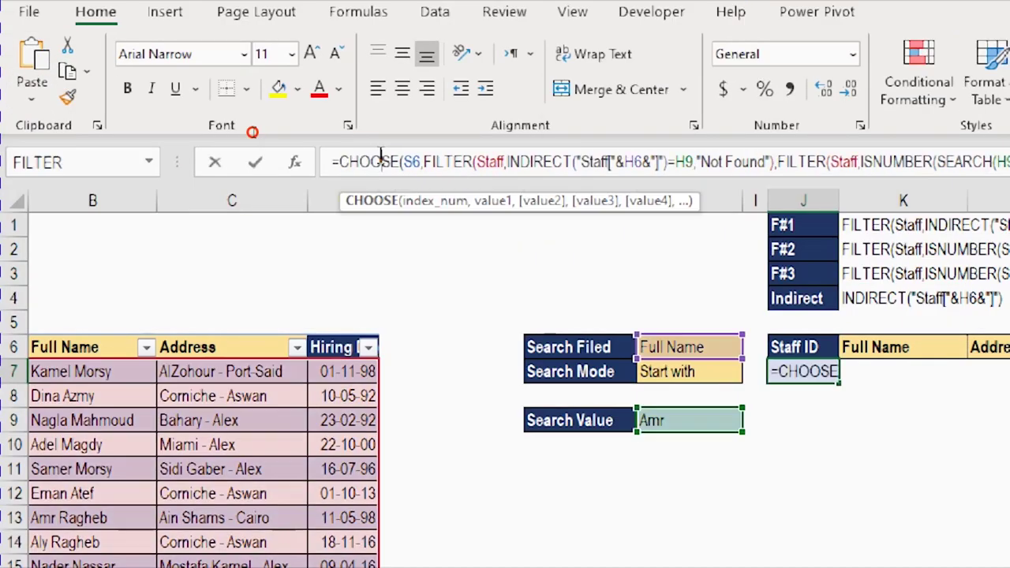
Step: Insert the Start-with FILTER as the third option of J7's CHOOSE formula
{"action": "left_click", "coordinate": [354, 162]}
{"action": "left_click", "coordinate": [505, 201]}
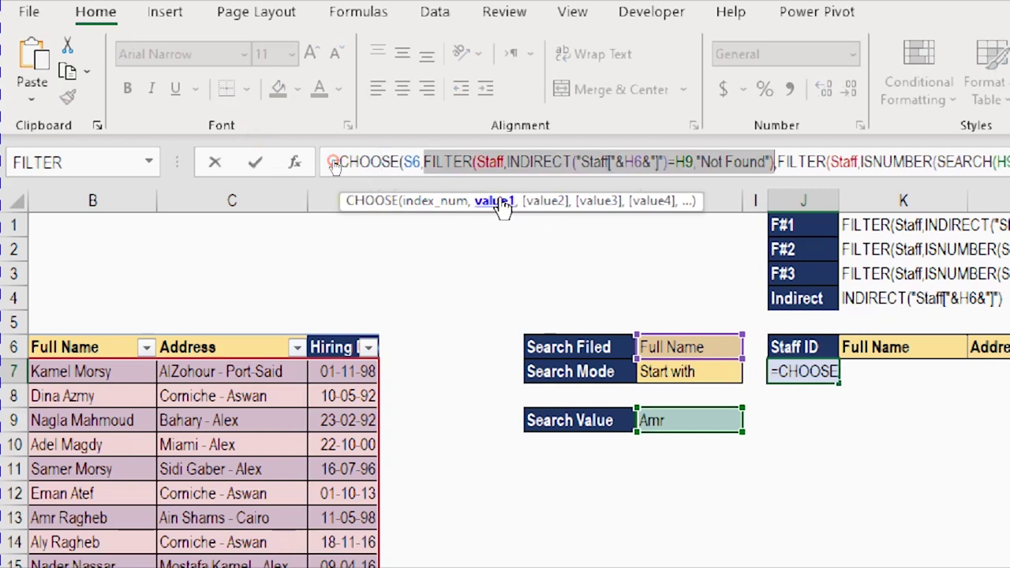
{"action": "left_click", "coordinate": [537, 202]}
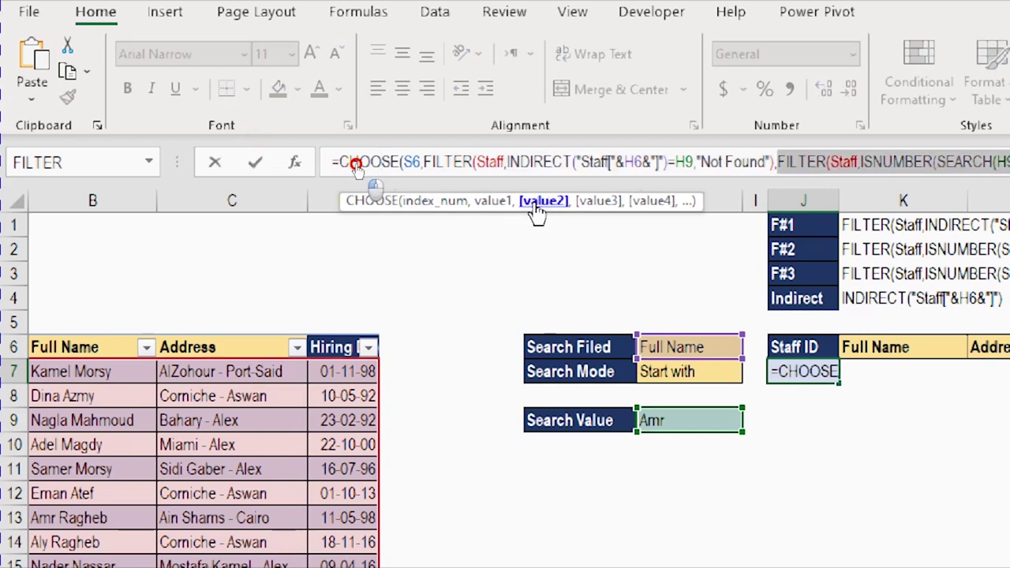
{"action": "left_click", "coordinate": [592, 202]}
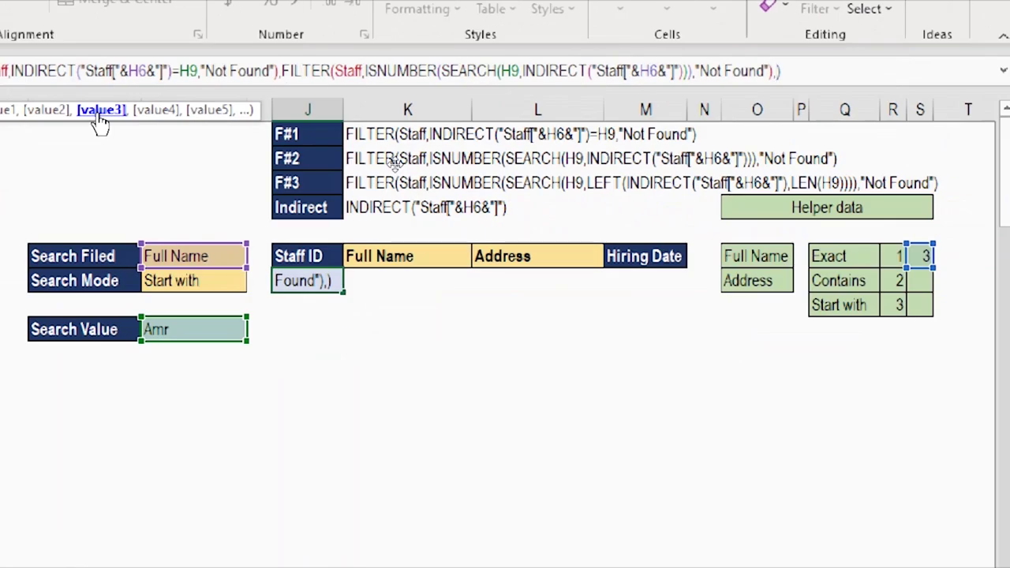
{"action": "key", "text": "ctrl+v"}
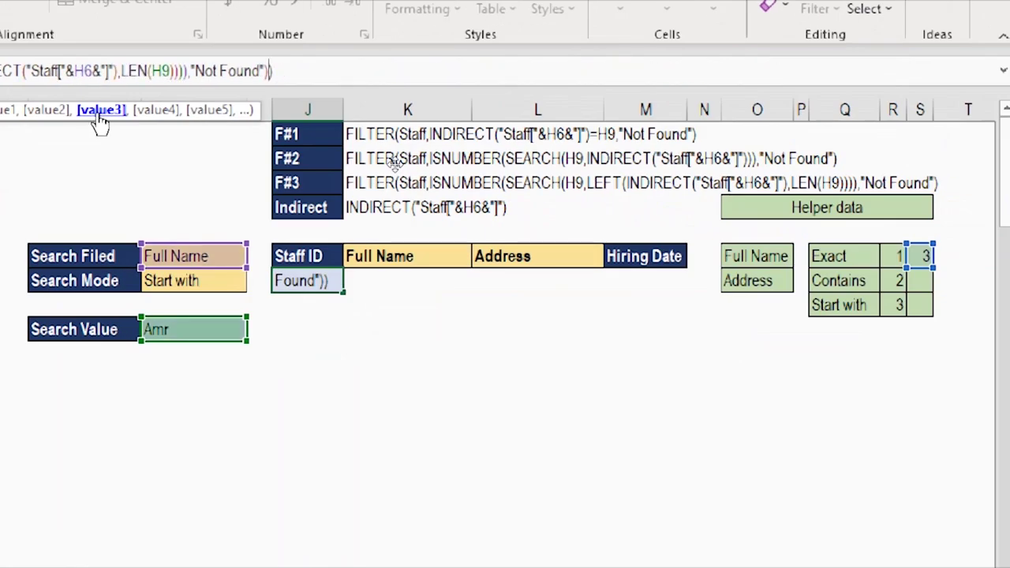
{"action": "key", "text": "ctrl+Return"}
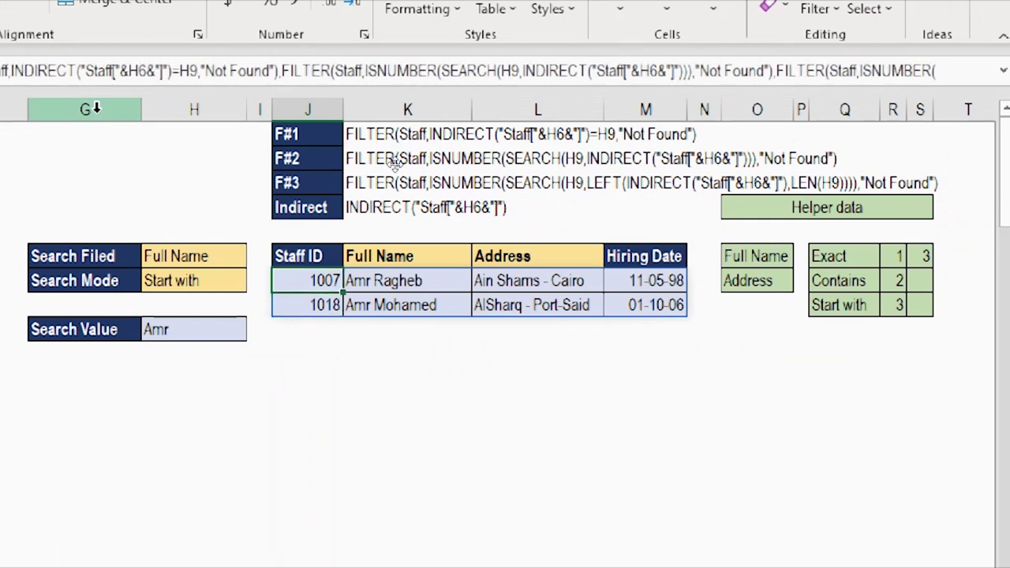
{"action": "key", "text": "Left"}
{"action": "key", "text": "Left"}
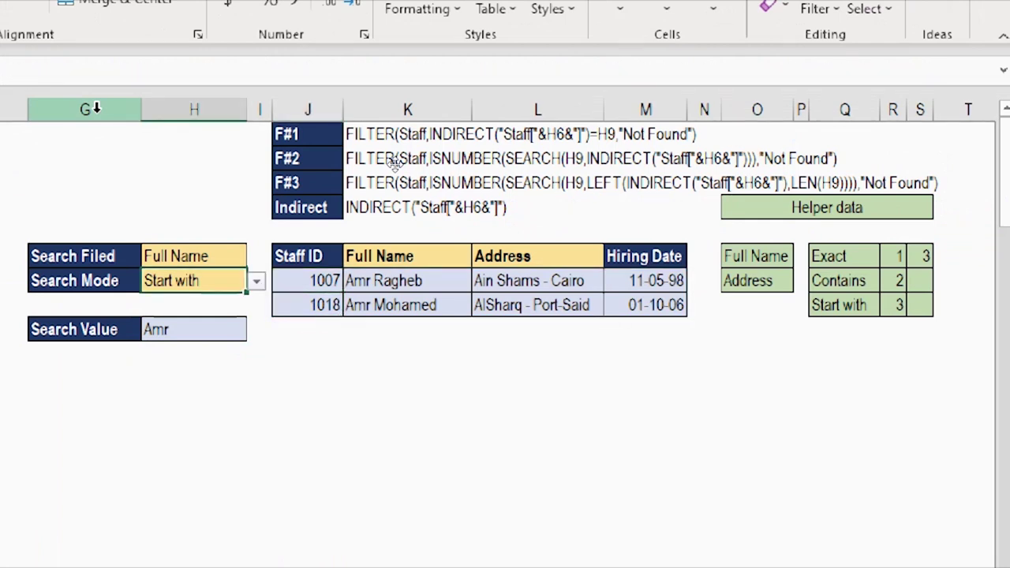
Step: Set Search Mode to Exact and enter one staff member's full name as the search value
{"action": "key", "text": "alt+Down"}
{"action": "key", "text": "Up"}
{"action": "key", "text": "Up"}
{"action": "key", "text": "Return"}
{"action": "key", "text": "Up"}
{"action": "key", "text": "Down"}
{"action": "key", "text": "Down"}
{"action": "key", "text": "Down"}
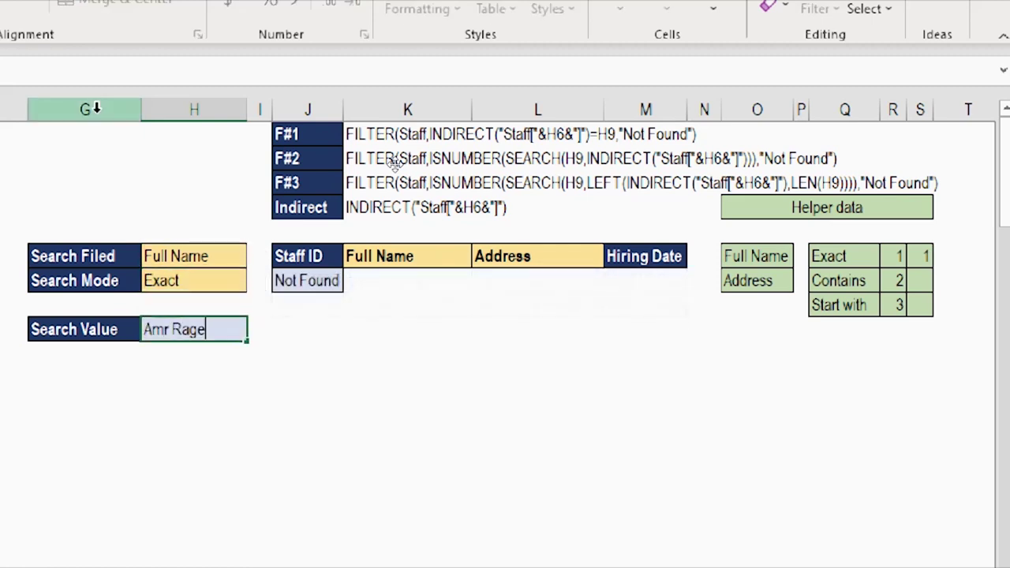
{"action": "key", "text": "Return"}
Step: Switch to Contains mode and shorten the search value to the first name only, listing four staff
{"action": "key", "text": "Up"}
{"action": "key", "text": "Up"}
{"action": "key", "text": "Up"}
{"action": "key", "text": "Up"}
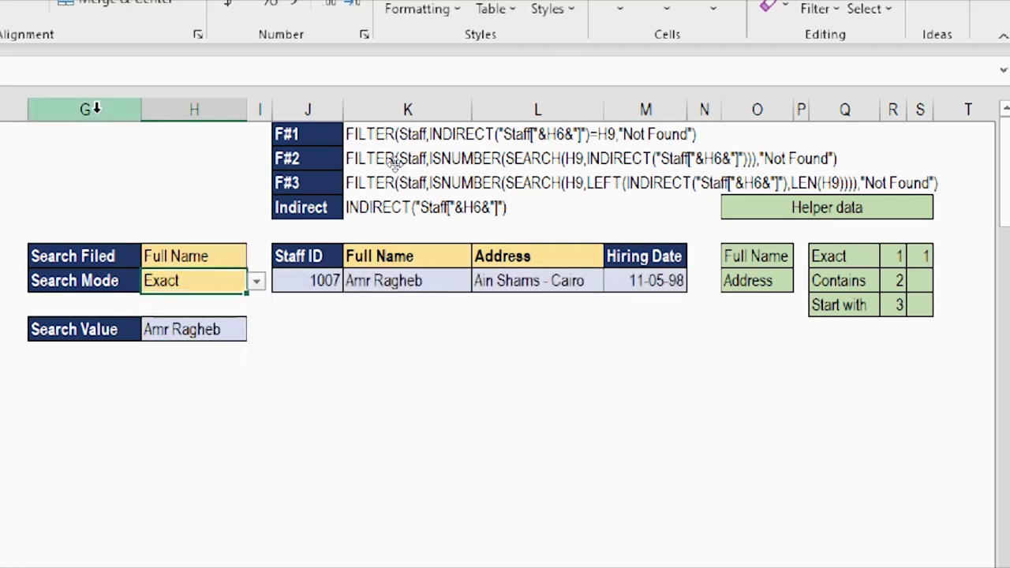
{"action": "key", "text": "Down"}
{"action": "key", "text": "alt+Down"}
{"action": "key", "text": "Down"}
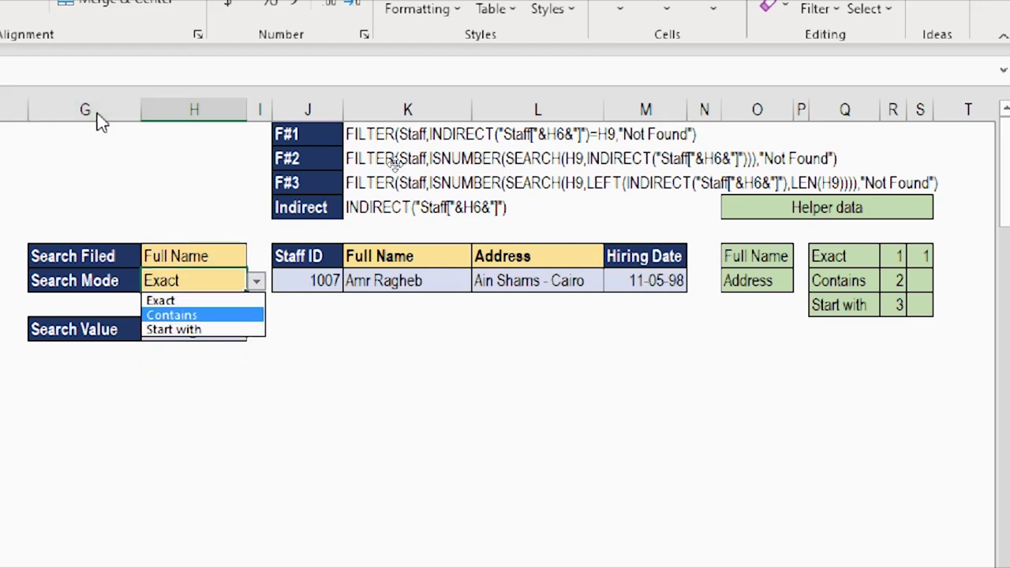
{"action": "key", "text": "Return"}
{"action": "key", "text": "Down"}
{"action": "key", "text": "Down"}
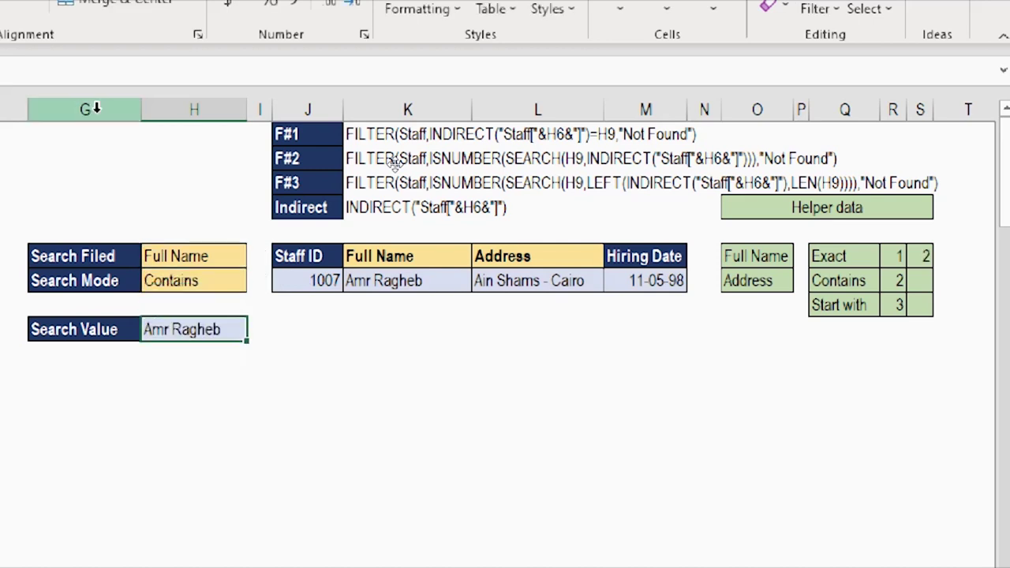
{"action": "key", "text": "Return"}
{"action": "key", "text": "Up"}
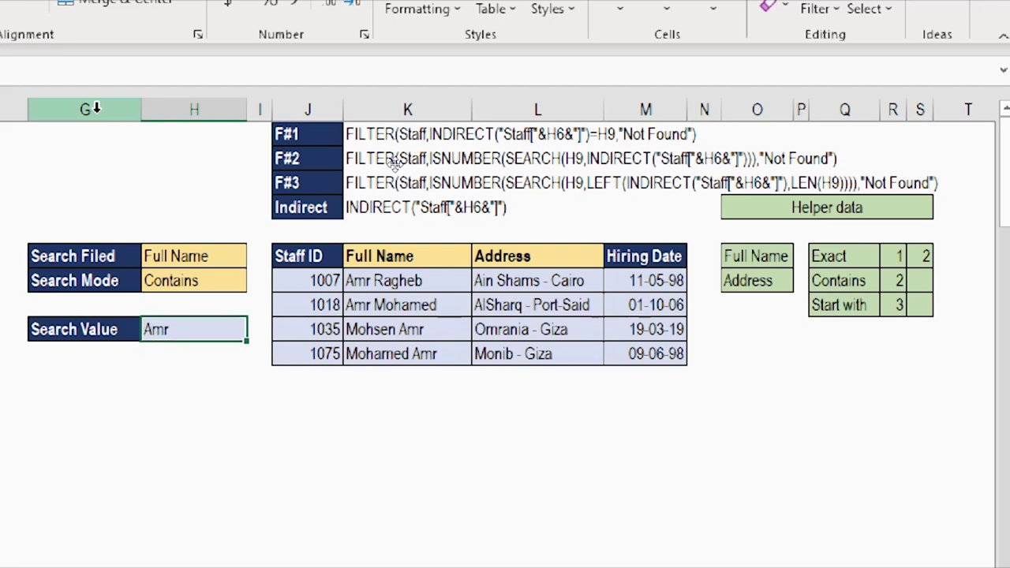
Step: Switch to Start with mode and check the spilled results now show two staff
{"action": "key", "text": "Right"}
{"action": "key", "text": "Up"}
{"action": "key", "text": "Up"}
{"action": "key", "text": "Left"}
{"action": "key", "text": "alt+Down"}
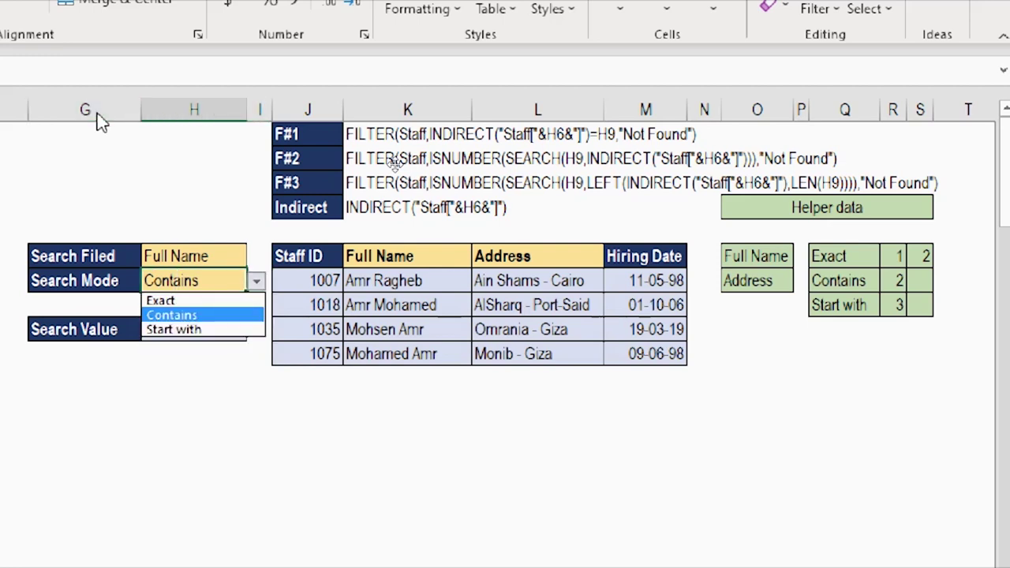
{"action": "key", "text": "Down"}
{"action": "key", "text": "Return"}
{"action": "key", "text": "Down"}
{"action": "key", "text": "Down"}
{"action": "key", "text": "Right"}
{"action": "key", "text": "Right"}
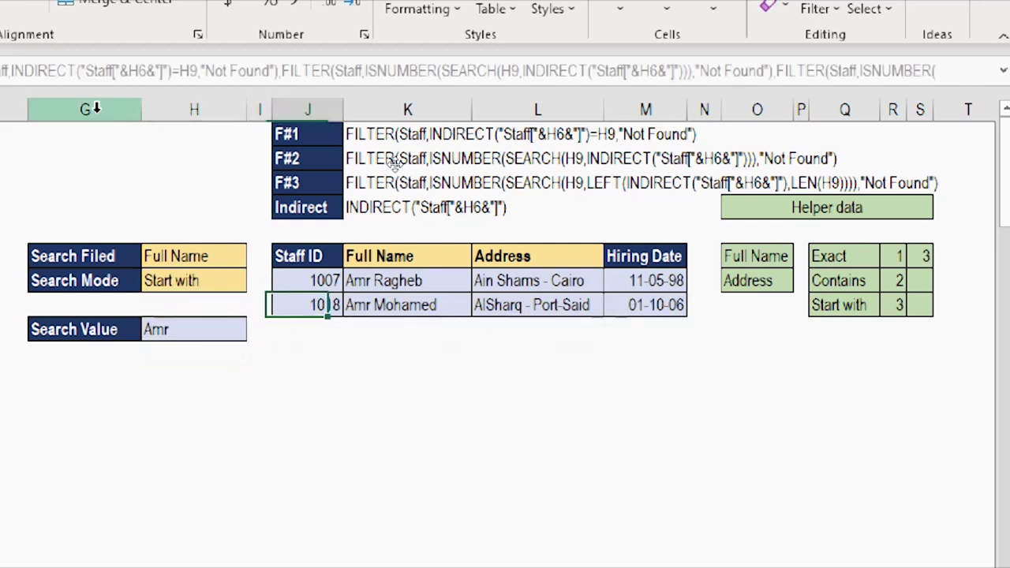
{"action": "key", "text": "Right"}
{"action": "key", "text": "Up"}
Step: Change the Search Field dropdown to Address
{"action": "key", "text": "Left"}
{"action": "key", "text": "Left"}
{"action": "key", "text": "Left"}
{"action": "key", "text": "Up"}
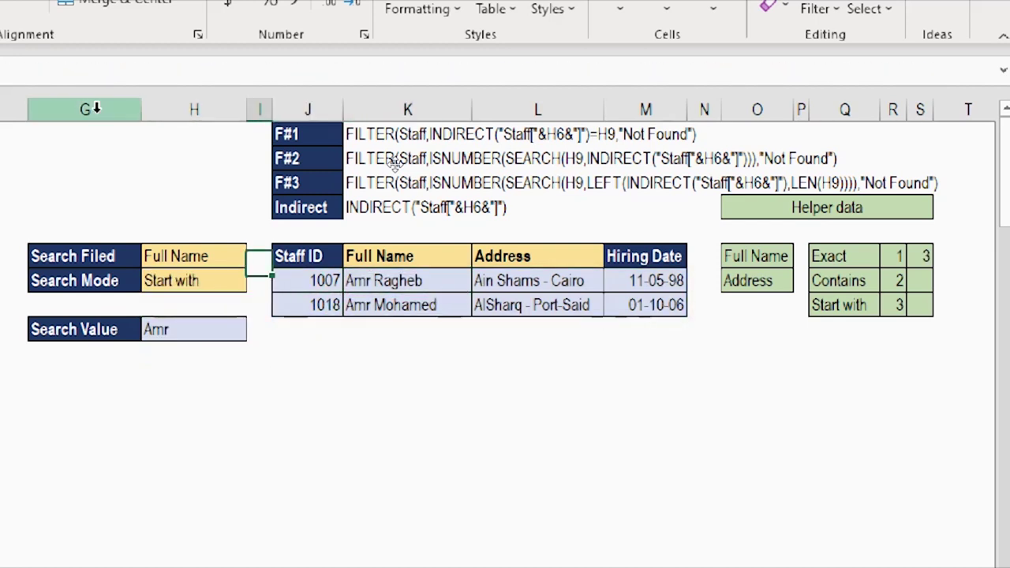
{"action": "key", "text": "Up"}
{"action": "key", "text": "alt+Down"}
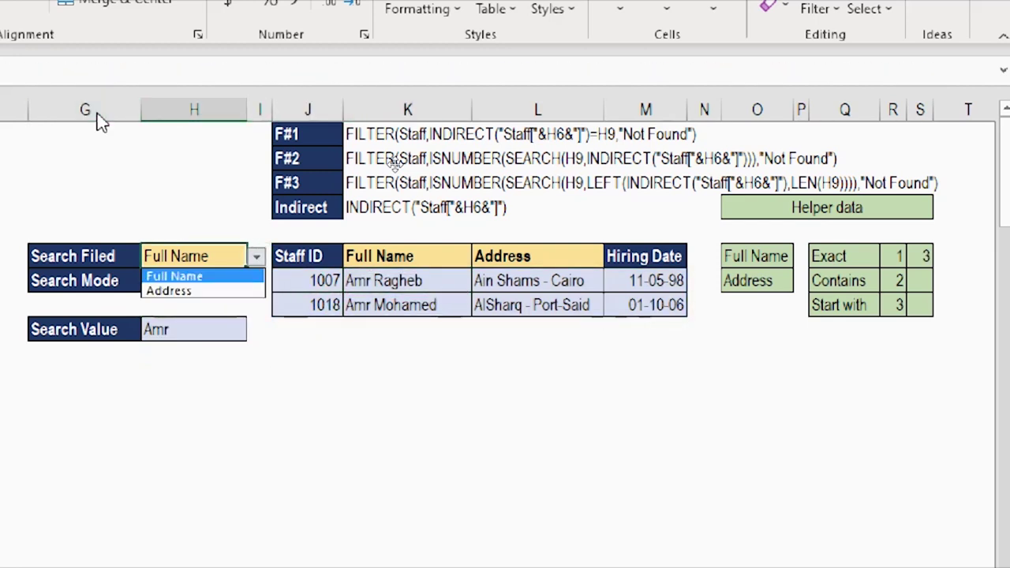
{"action": "key", "text": "Down"}
{"action": "key", "text": "Return"}
Step: Enter A as the Address search value in Start with mode
{"action": "key", "text": "Down"}
{"action": "key", "text": "Down"}
{"action": "key", "text": "Down"}
{"action": "type", "text": "A"}
{"action": "key", "text": "Return"}
{"action": "key", "text": "Right"}
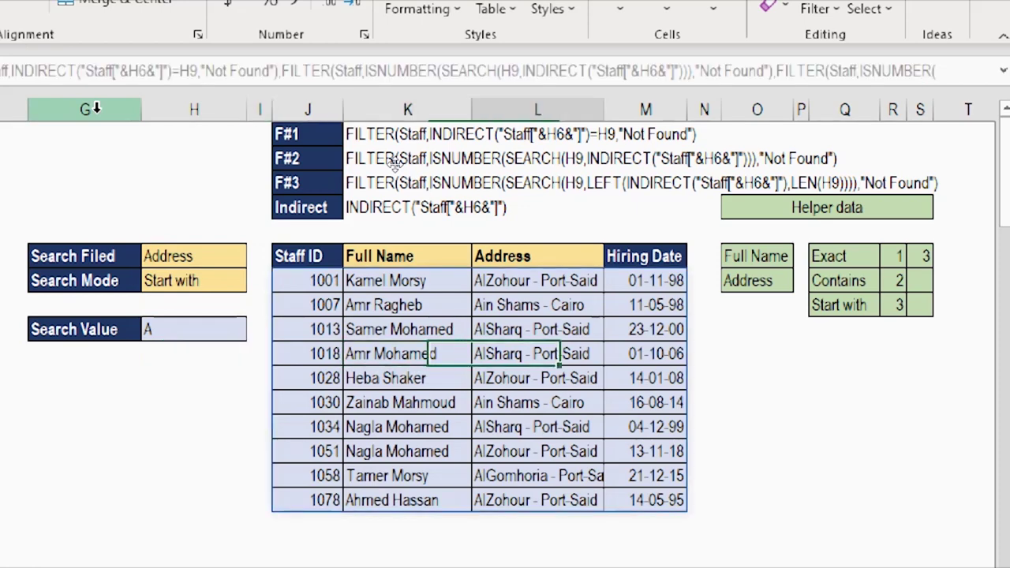
{"action": "key", "text": "Up"}
{"action": "key", "text": "Left"}
{"action": "key", "text": "Up"}
Step: Switch to Contains mode and search the addresses for Dokki
{"action": "key", "text": "alt+Down"}
{"action": "key", "text": "Up"}
{"action": "key", "text": "Return"}
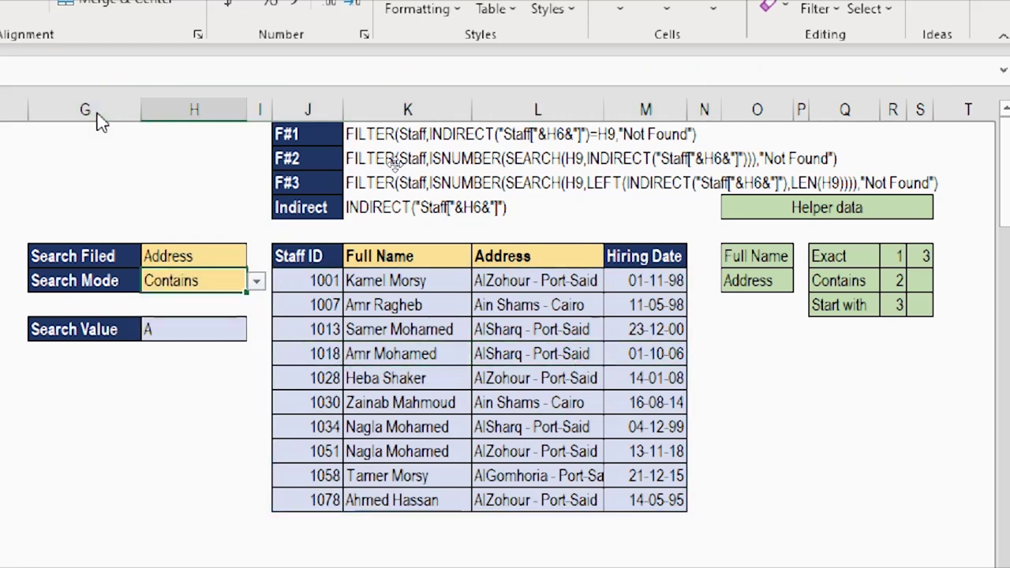
{"action": "key", "text": "Return"}
{"action": "type", "text": "Dokk"}
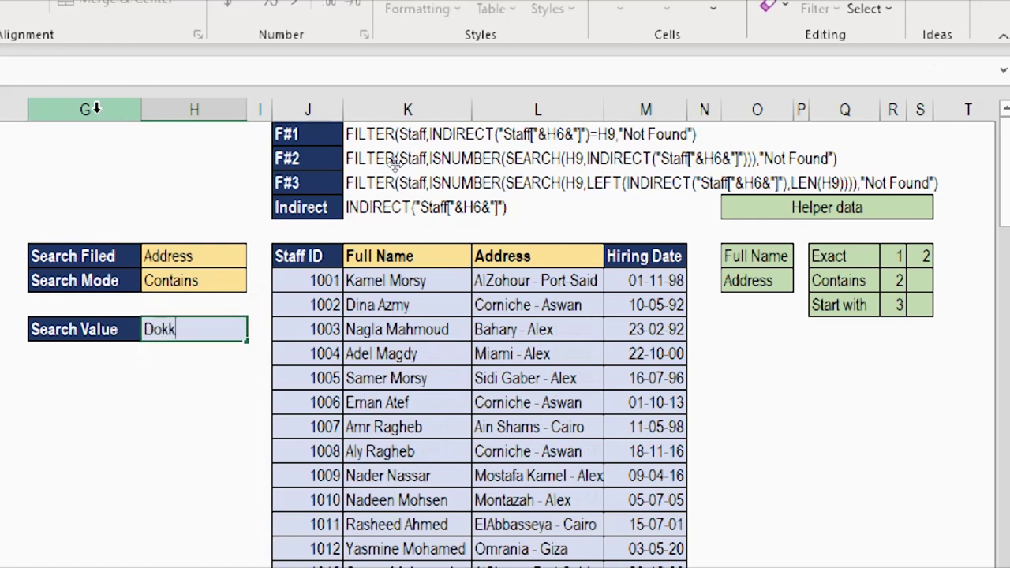
{"action": "type", "text": "i"}
{"action": "key", "text": "shift+Return"}
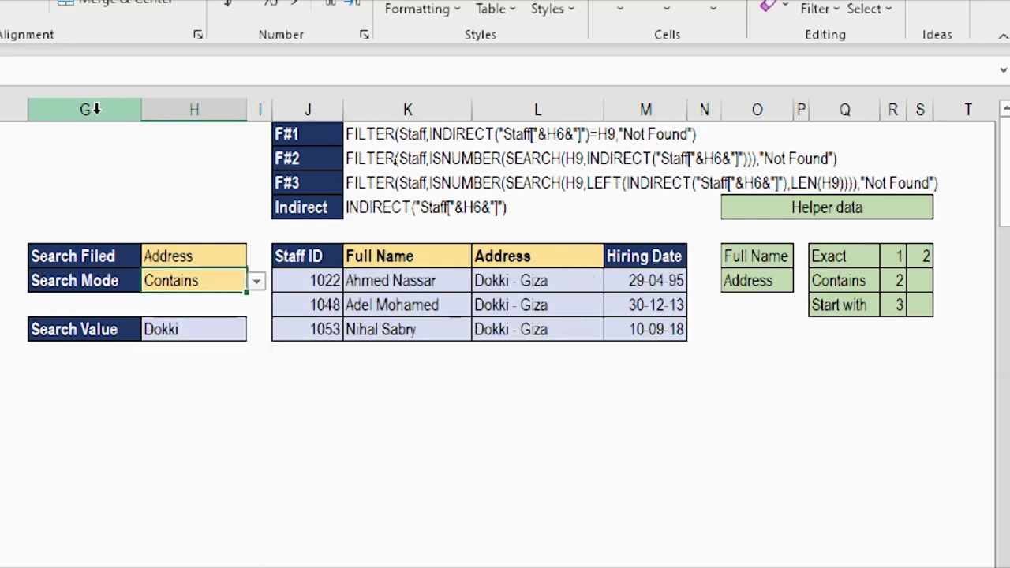
Step: Switch to Exact mode with Dokki - Giza, returning three staff, then select a staff row
{"action": "key", "text": "alt+Down"}
{"action": "key", "text": "Up"}
{"action": "key", "text": "Return"}
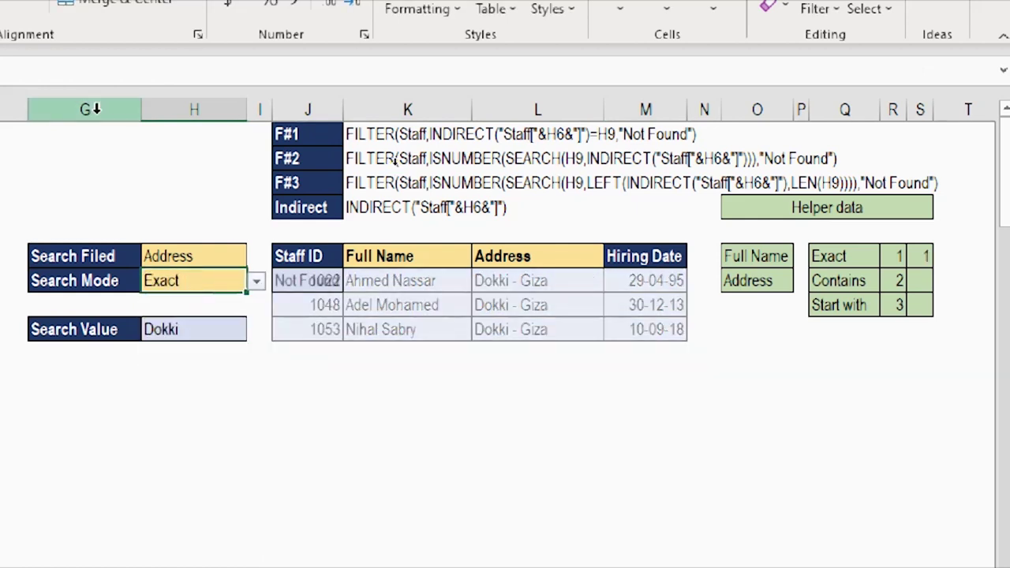
{"action": "key", "text": "Return"}
{"action": "type", "text": "Do"}
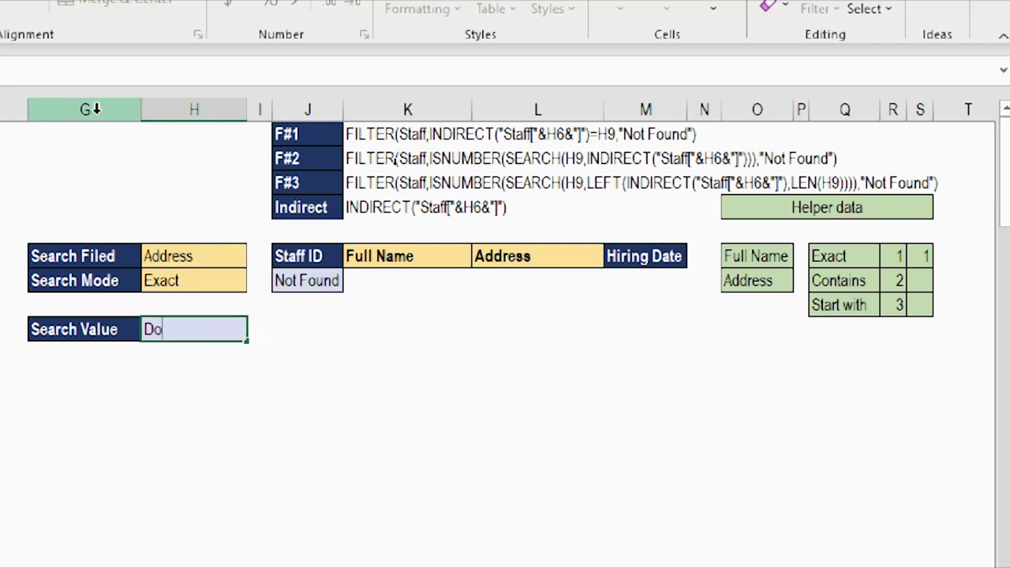
{"action": "type", "text": "kki - Giza"}
{"action": "key", "text": "Return"}
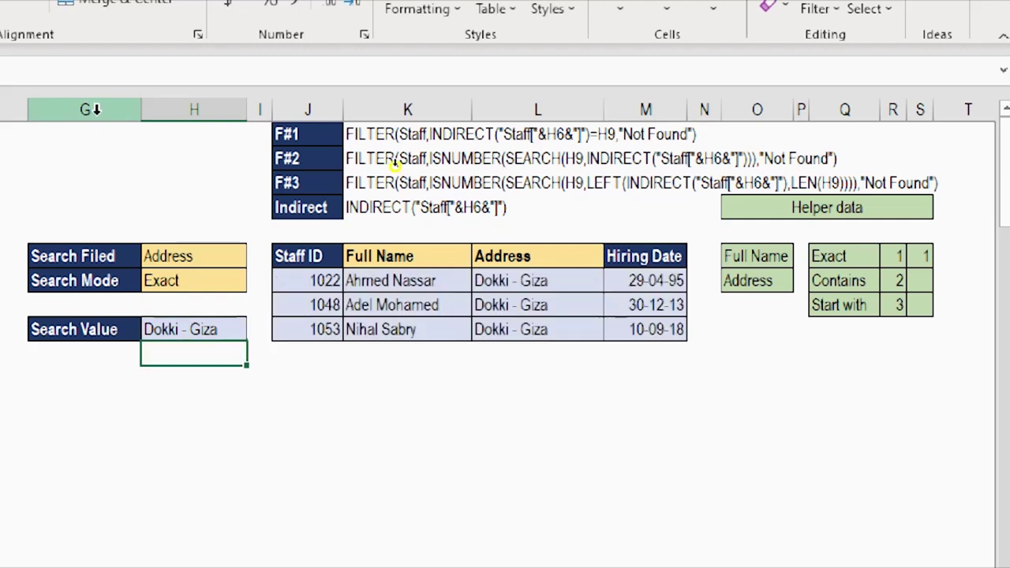
{"action": "key", "text": "Up"}
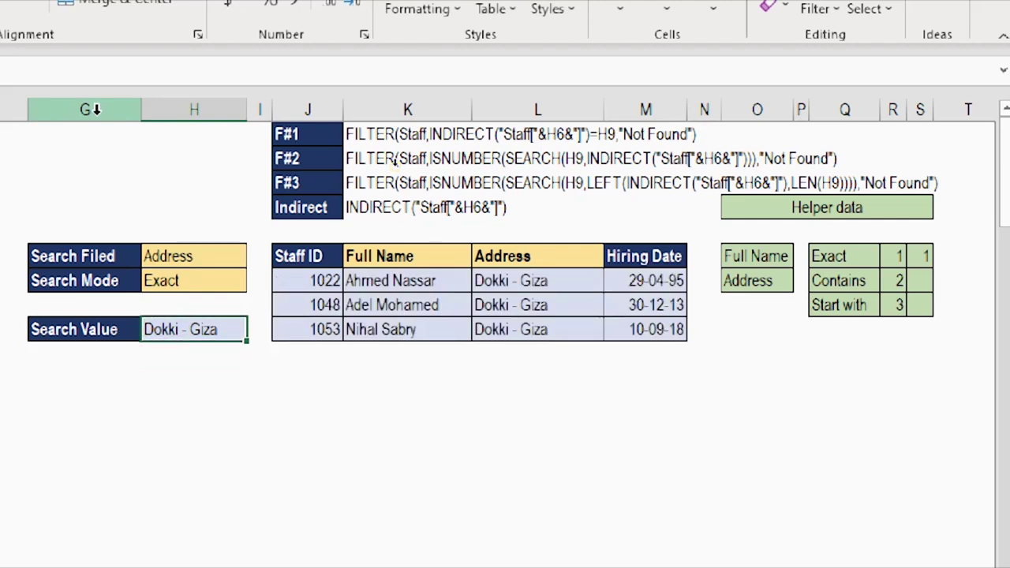
{"action": "key", "text": "Left"}
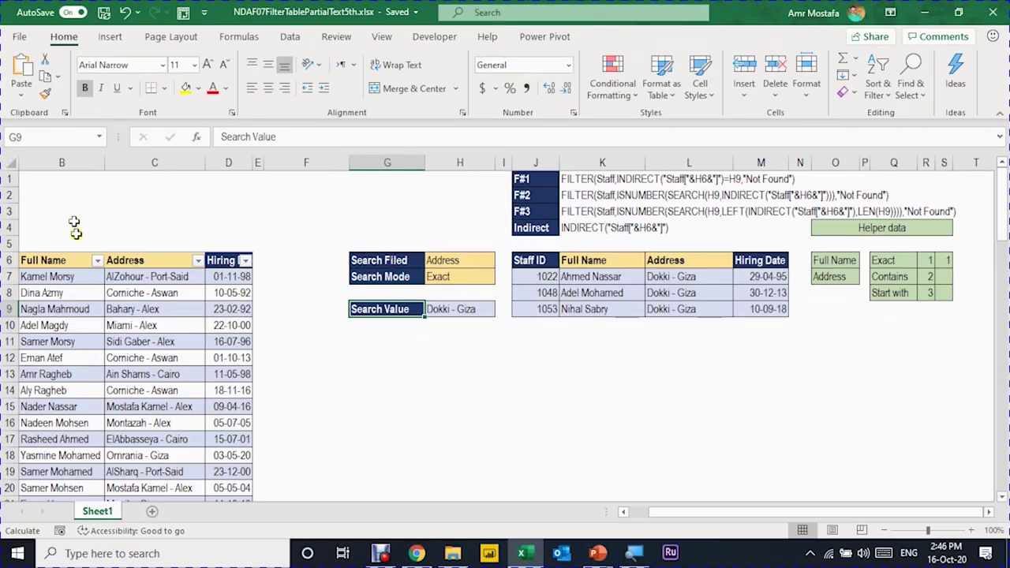
{"action": "left_click", "coordinate": [77, 292]}
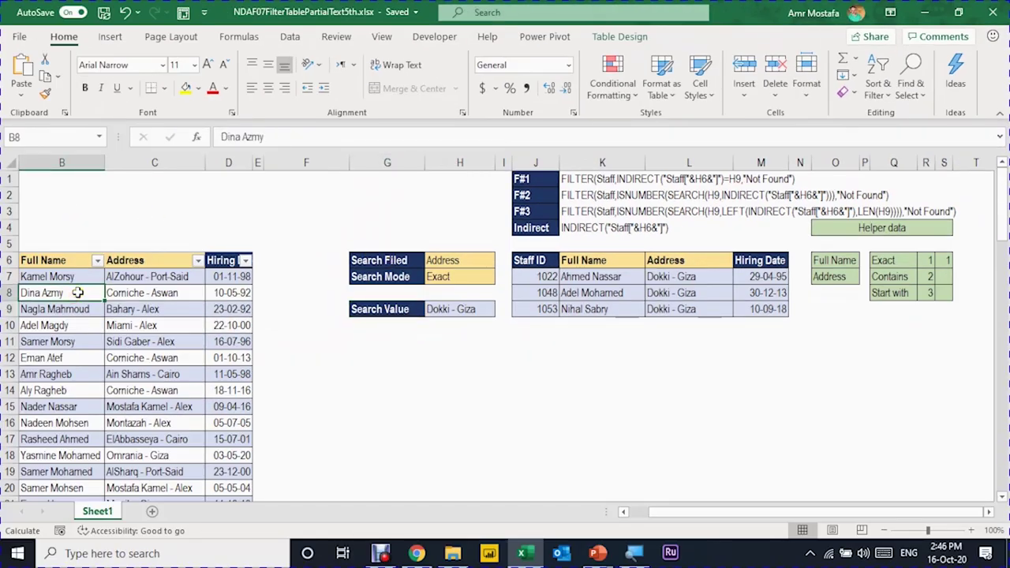